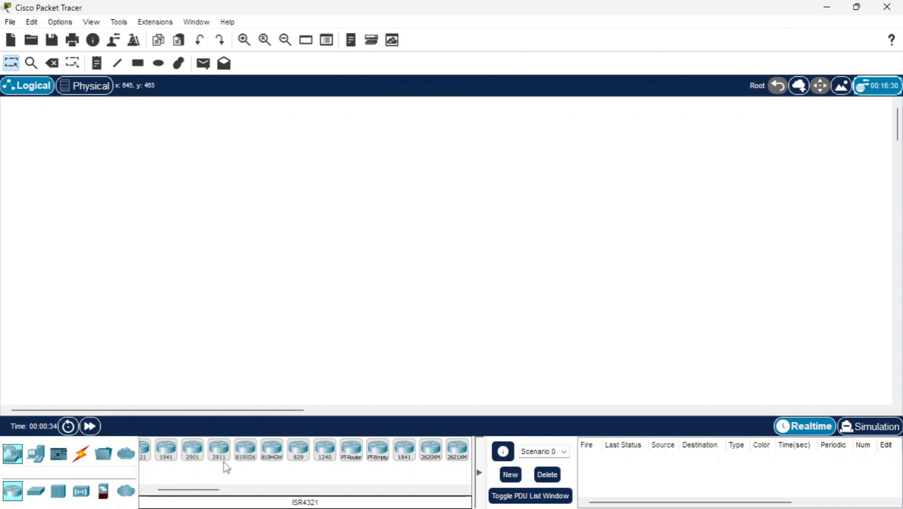
Place three Router-PT routers in a triangle: one near the upper middle and two below it
click(349, 457)
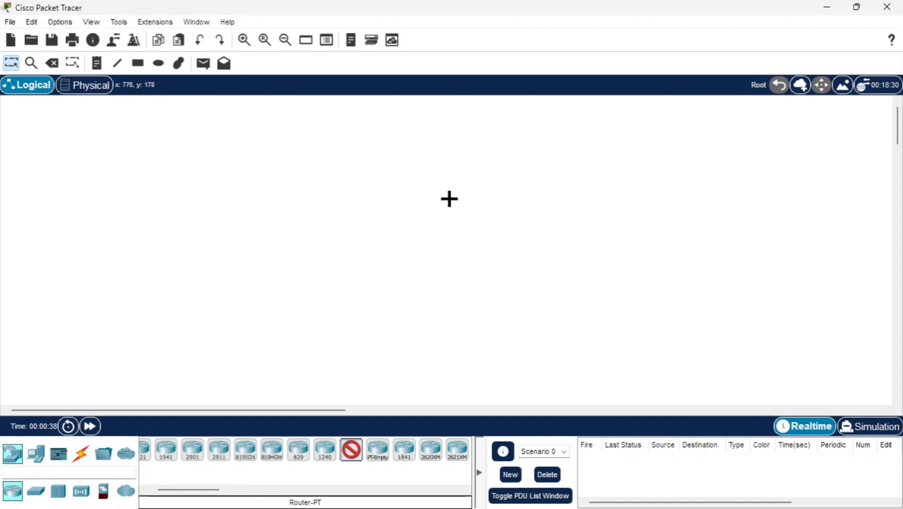
click(448, 192)
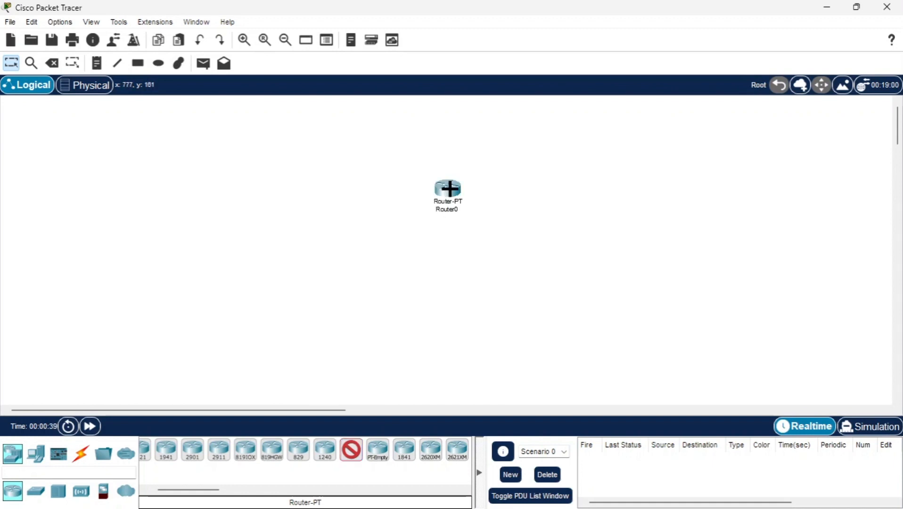
click(393, 281)
click(496, 284)
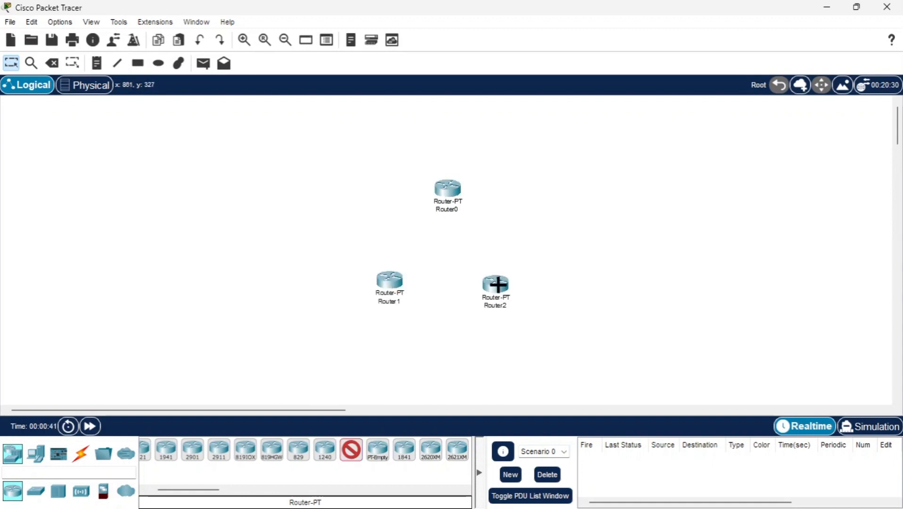
Add three PC-PT computers in a row below the lower routers, two under the left router and one under the right
click(36, 454)
click(153, 451)
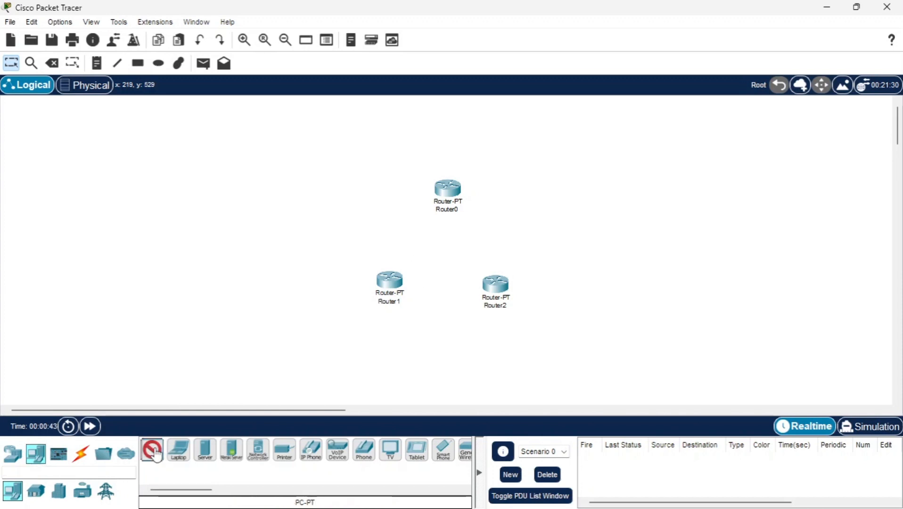
click(494, 360)
click(337, 361)
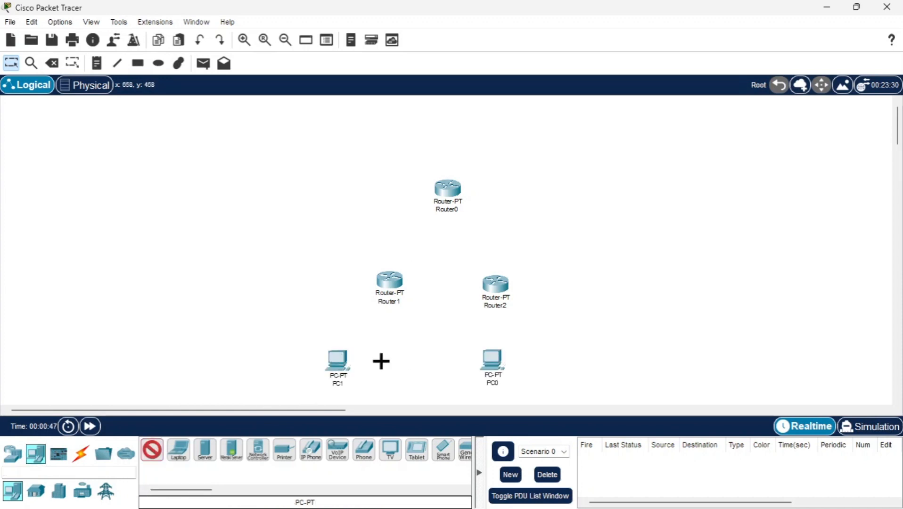
click(403, 360)
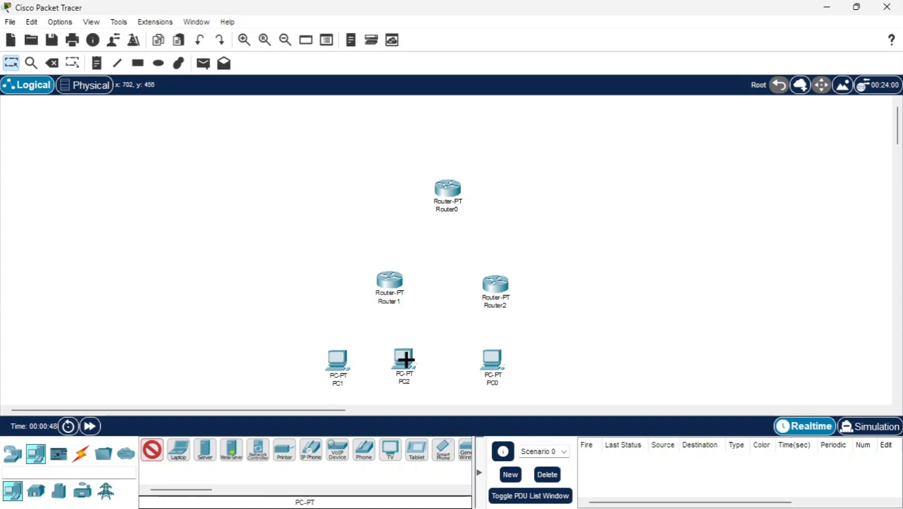
Add three Server-PT servers: one up and left of the top router and two stacked to its right
click(204, 450)
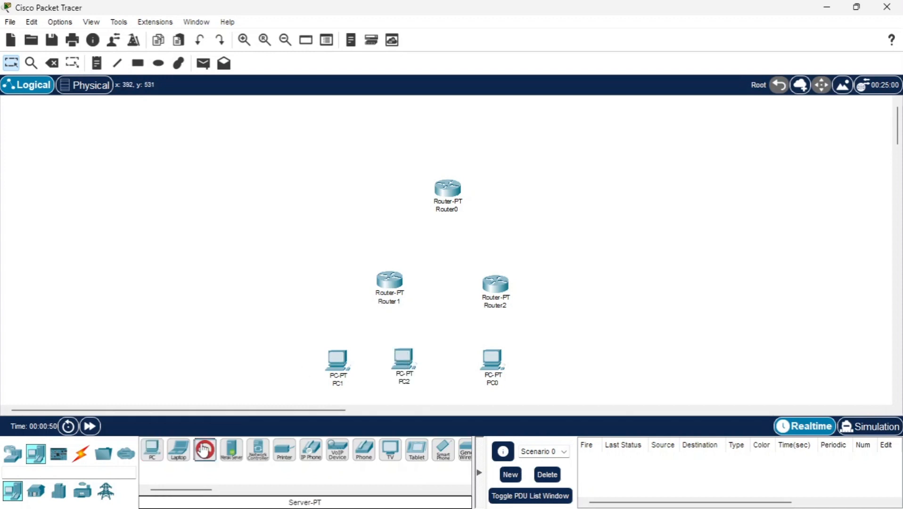
click(376, 152)
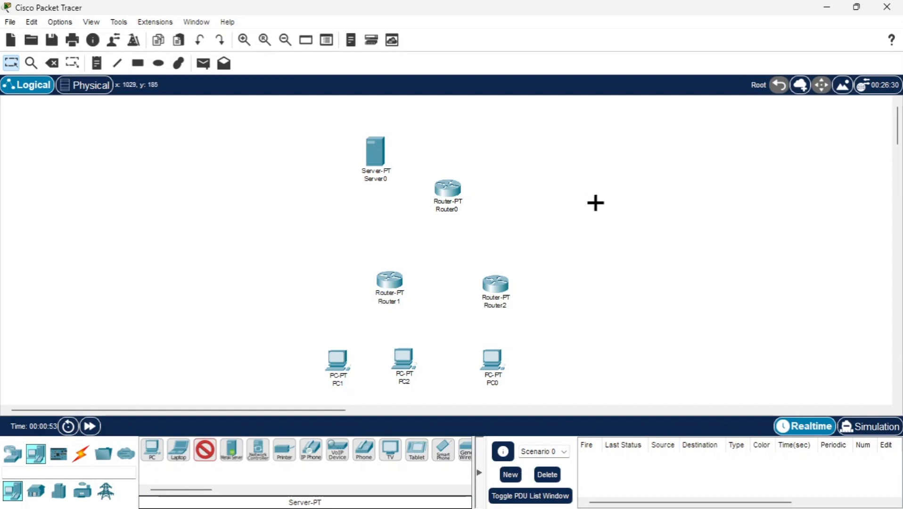
click(561, 133)
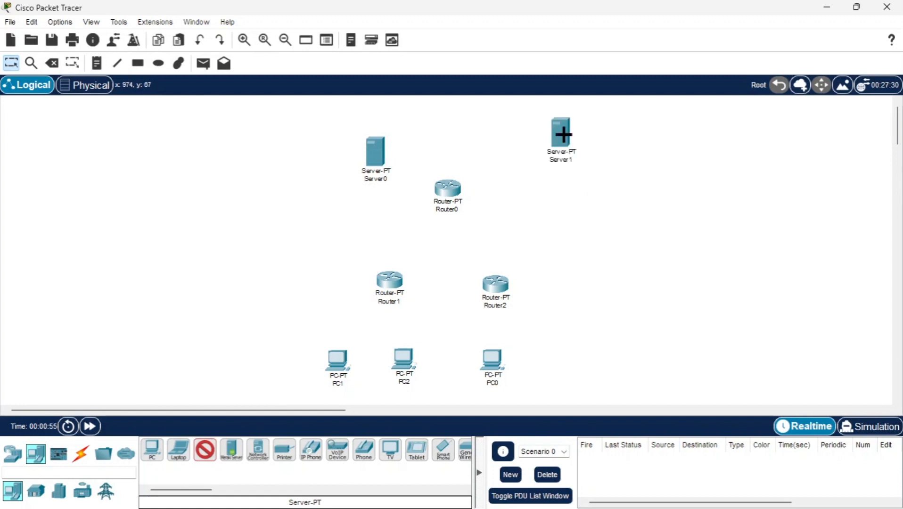
click(564, 216)
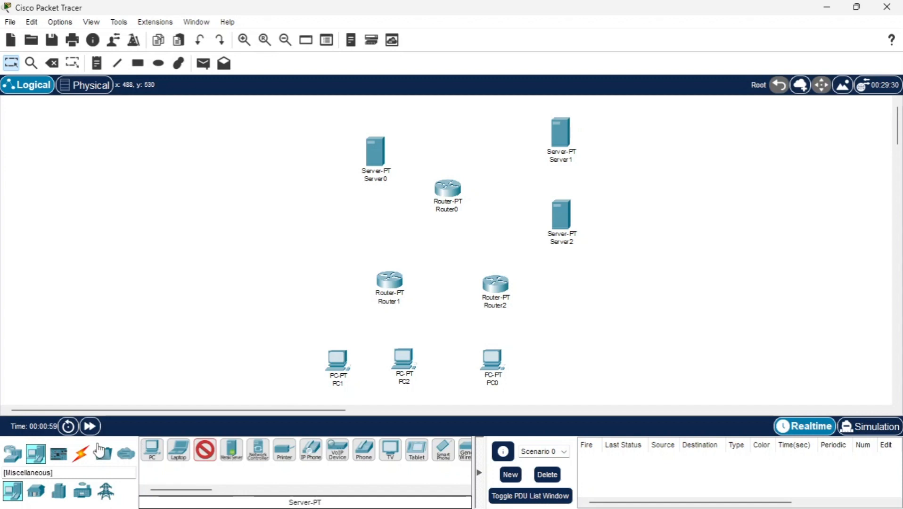
Place a Switch-PT switch between the top router and the two right-hand servers
click(12, 454)
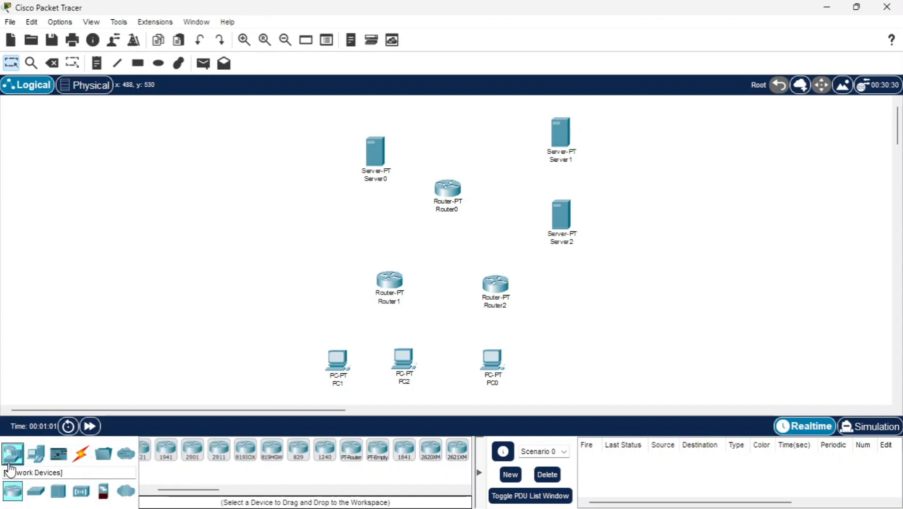
click(42, 496)
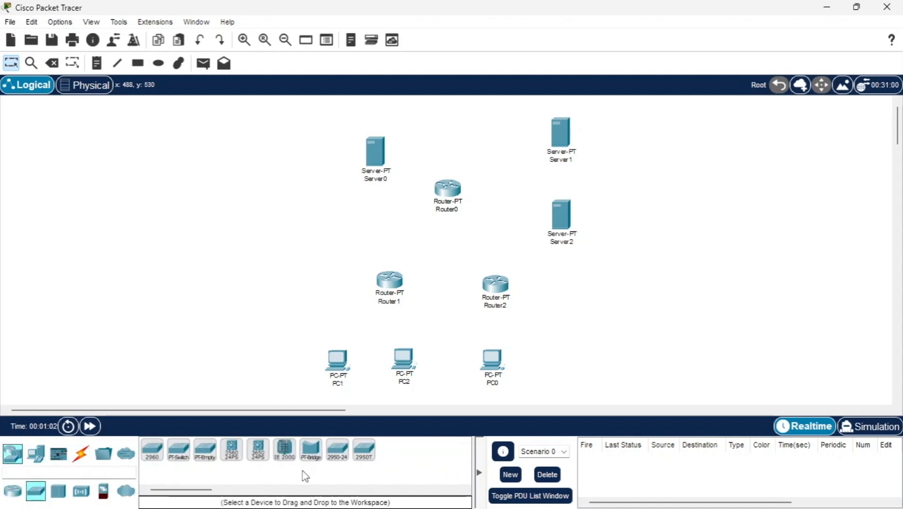
click(181, 459)
click(505, 181)
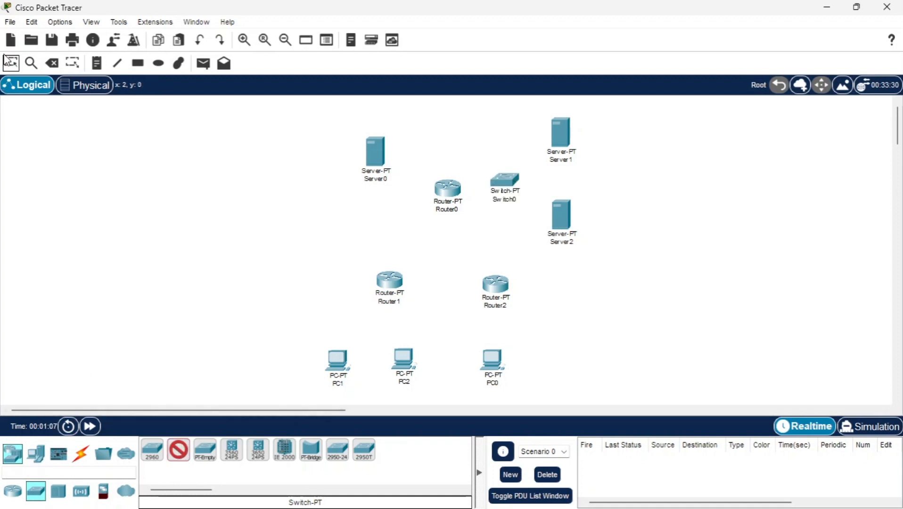
Spread out the upper devices by shifting the top router slightly left and moving the switch and all three servers upward
click(10, 64)
drag(388, 165, 391, 156)
drag(456, 199, 493, 185)
drag(553, 147, 561, 128)
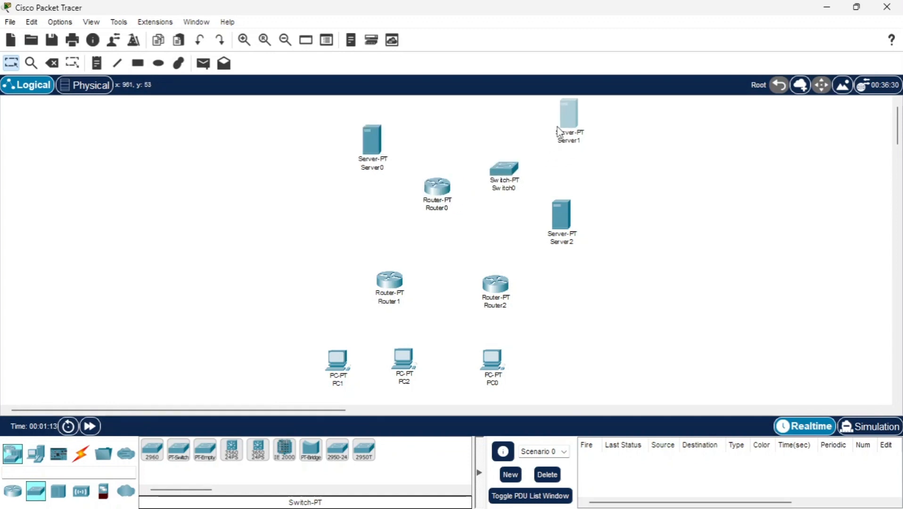
drag(564, 228, 570, 212)
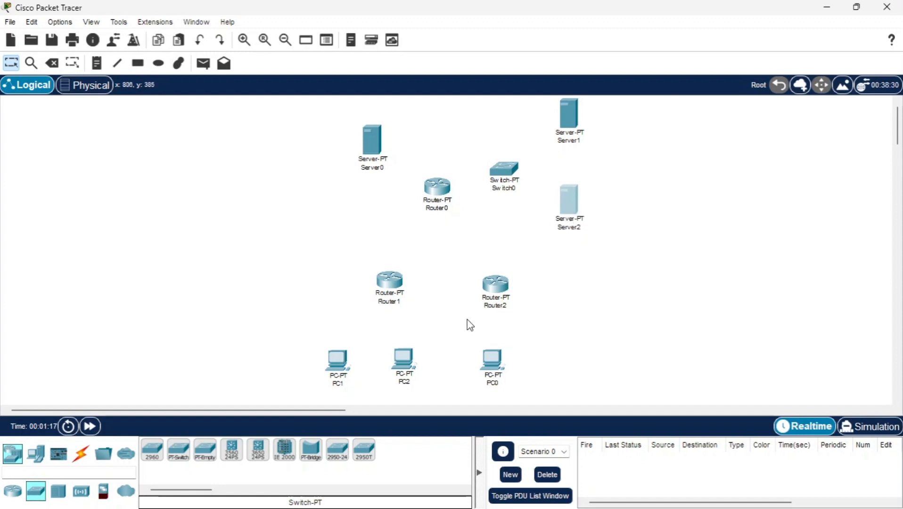
Rename the server left of the top router as DNS Server
click(383, 170)
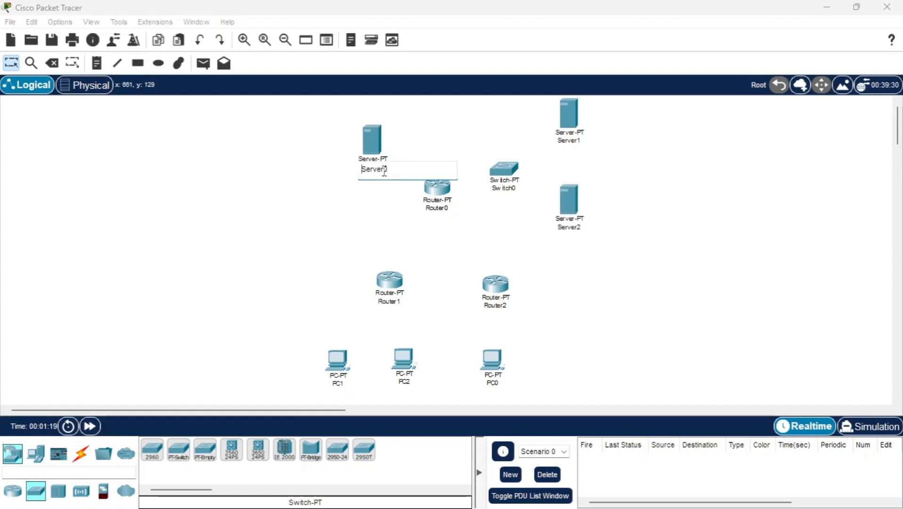
key(BackSpace)
key(BackSpace)
key(BackSpace)
key(BackSpace)
key(BackSpace)
key(BackSpace)
text(DNS Server)
click(466, 271)
Rename the switch as Switch and the upper right server as Web Server
click(512, 188)
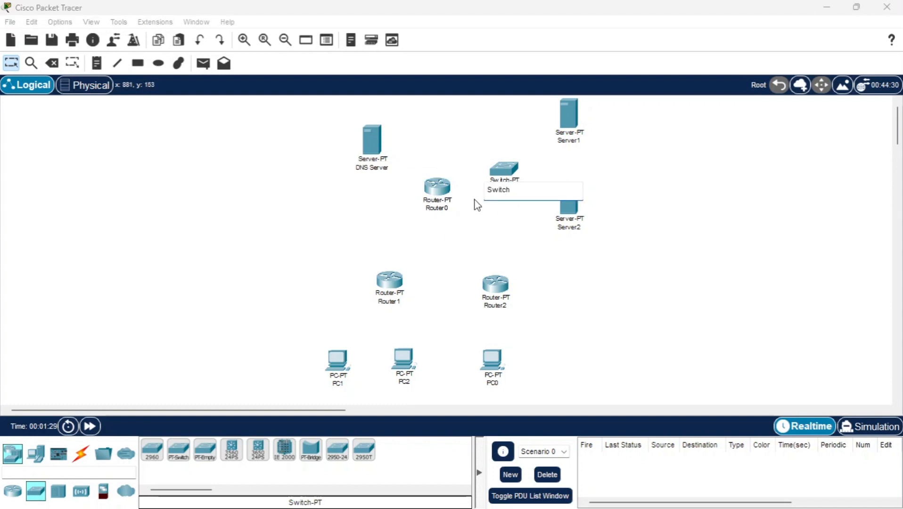
click(482, 242)
click(582, 144)
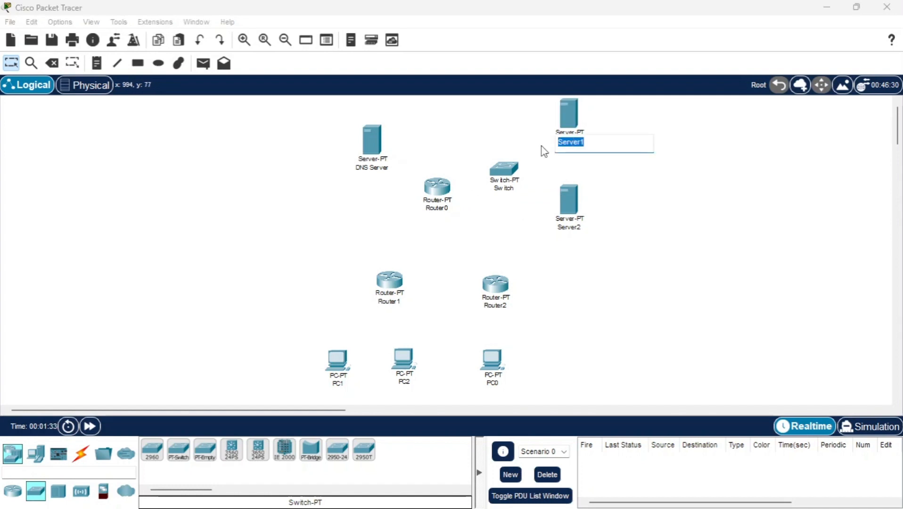
text(Web)
click(664, 280)
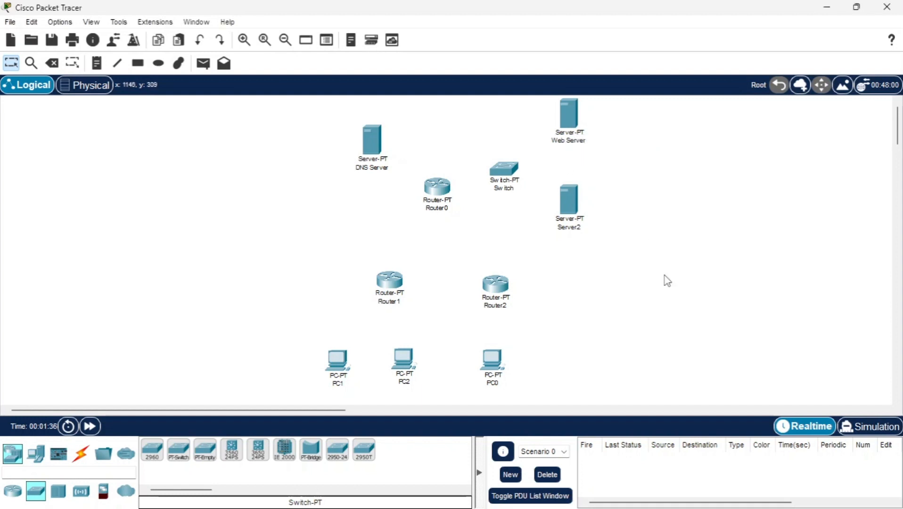
Rename the lower right server as FTP Server
click(560, 230)
drag(587, 229, 553, 230)
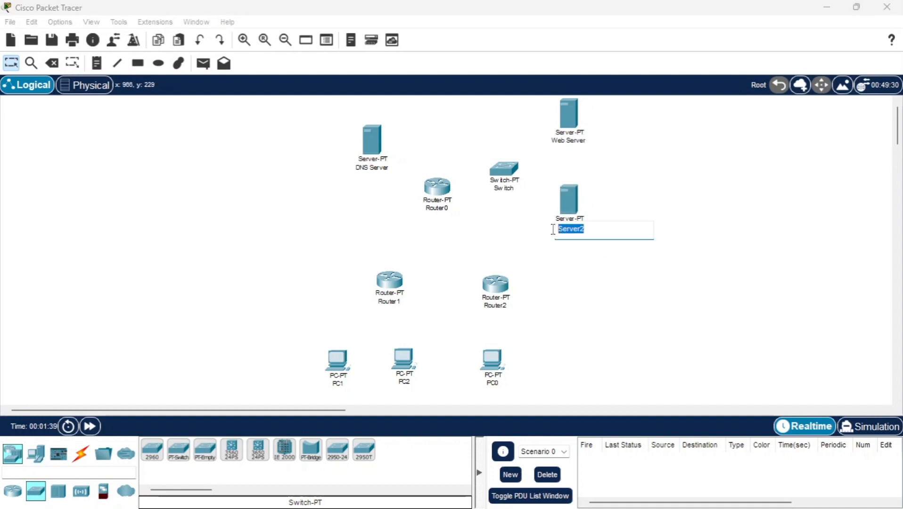
text(Ft)
click(573, 303)
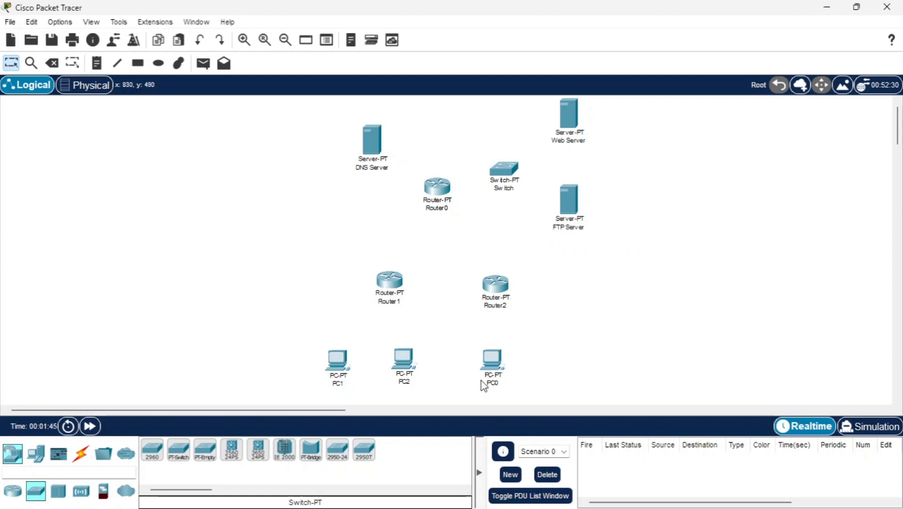
Rename the PC below Router2 as PC3 and the top router as Router3
click(495, 384)
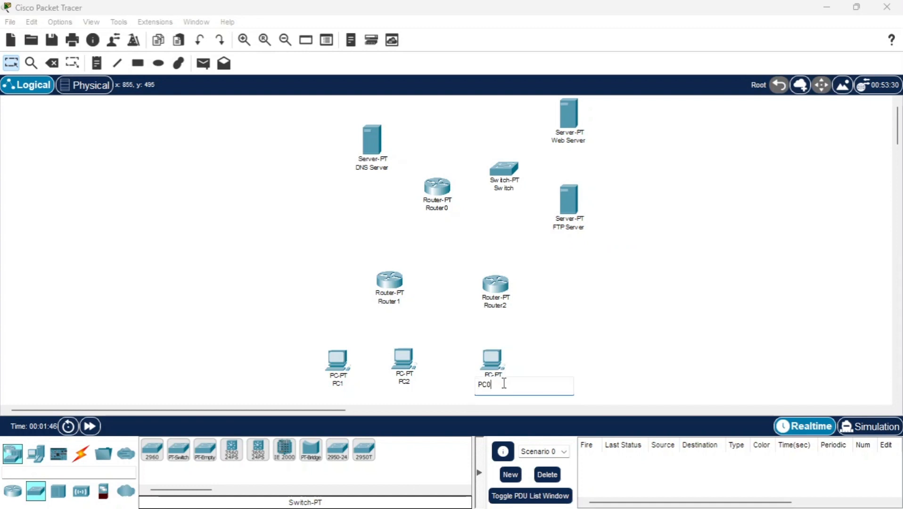
text(3)
click(559, 360)
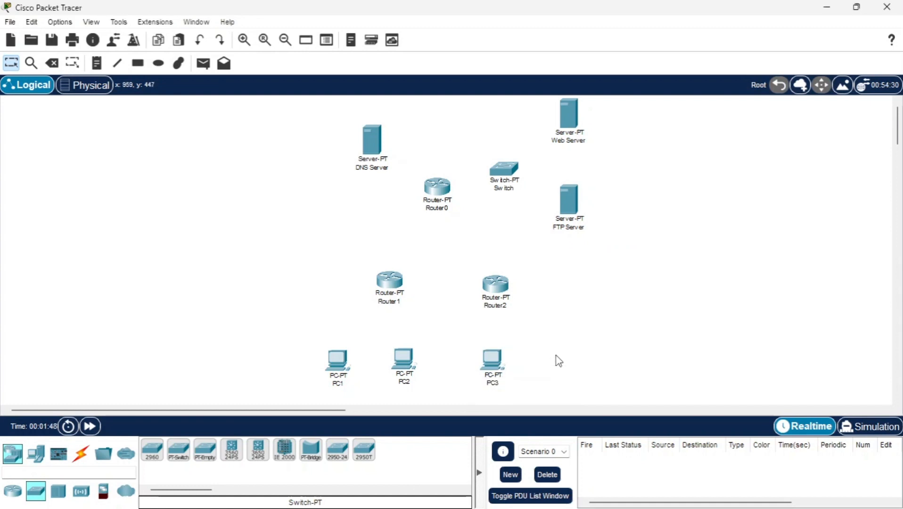
click(438, 208)
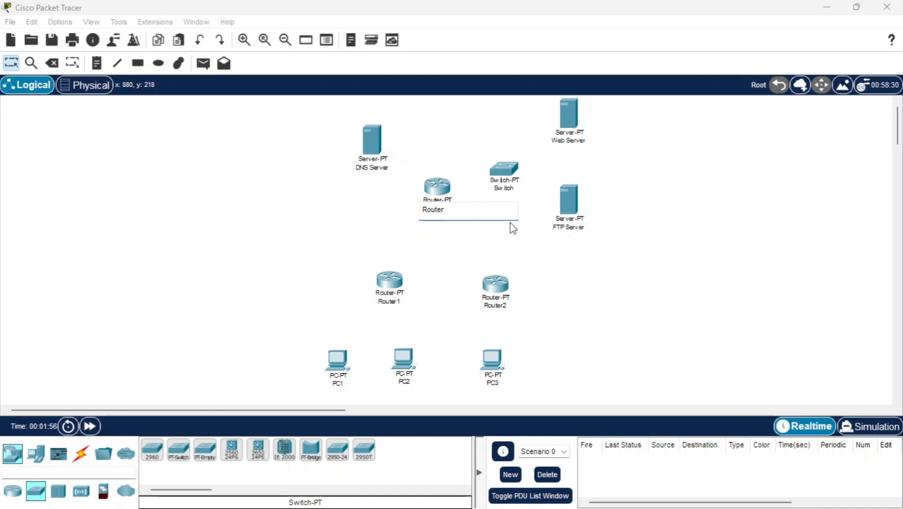
text(3)
key(Return)
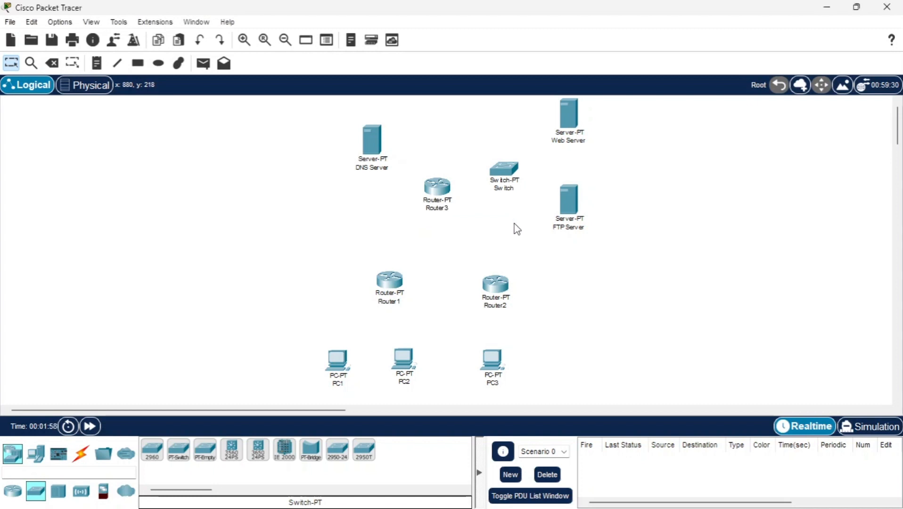
Connect PC1 and PC2 to Router1 and PC3 to Router2 using the automatic connection type
click(80, 458)
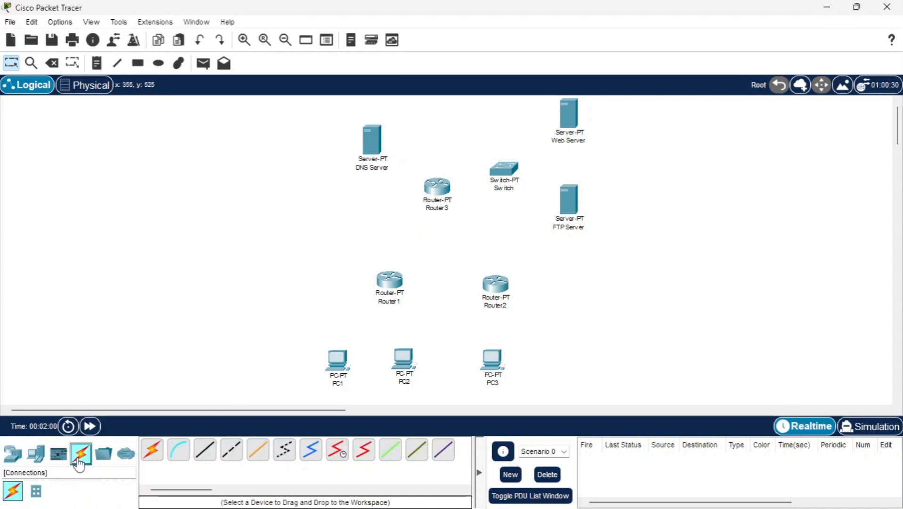
click(156, 447)
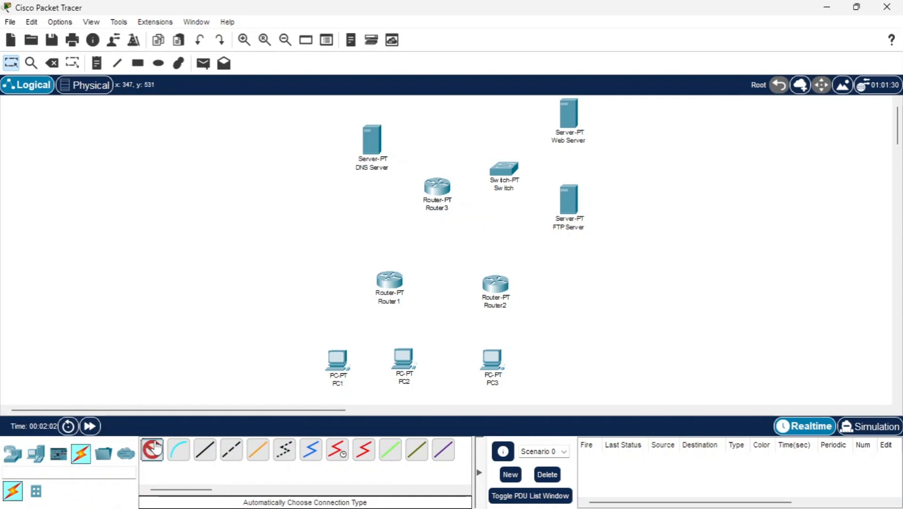
click(339, 358)
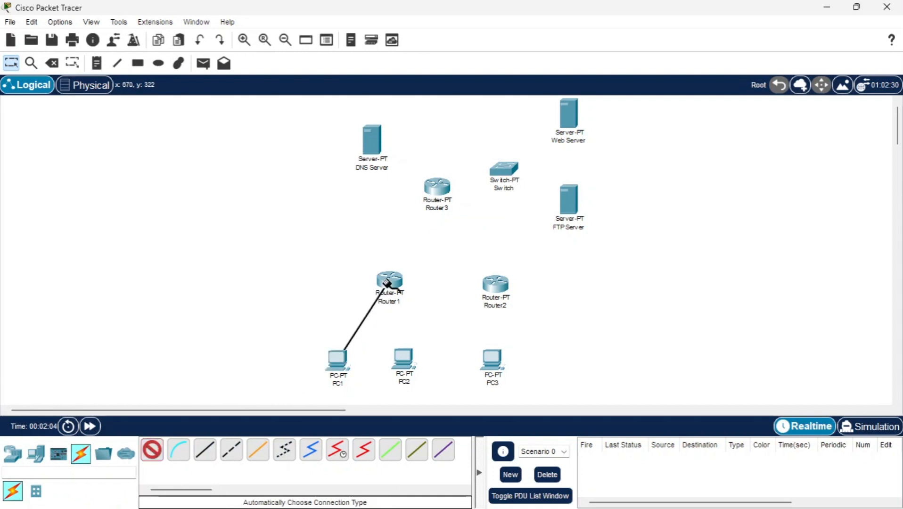
click(389, 282)
click(403, 358)
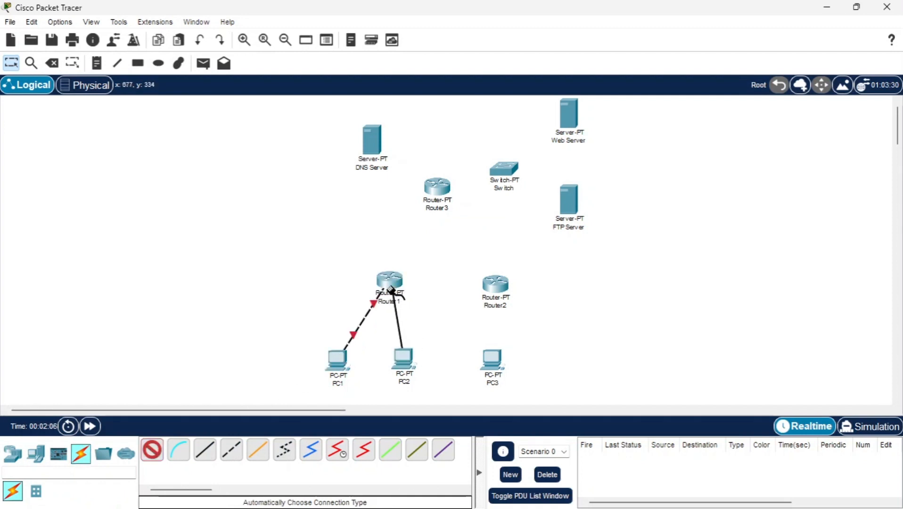
click(391, 288)
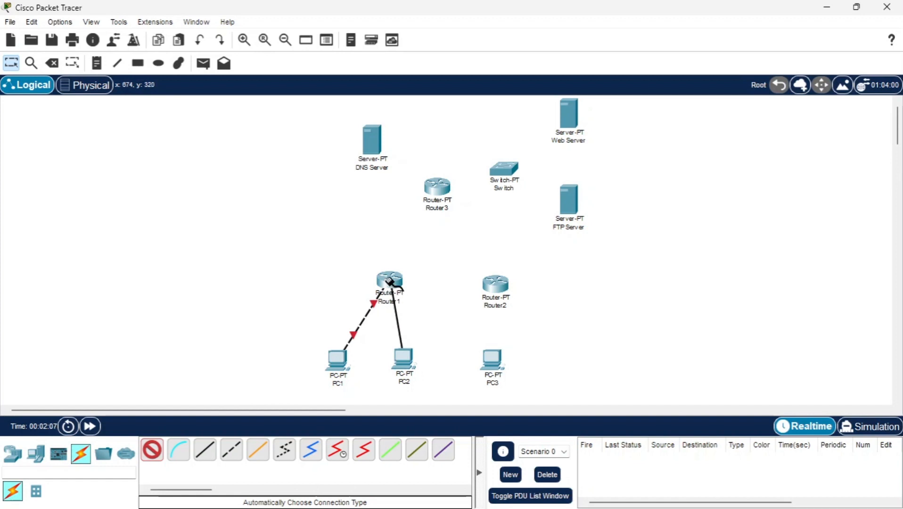
click(498, 361)
click(495, 284)
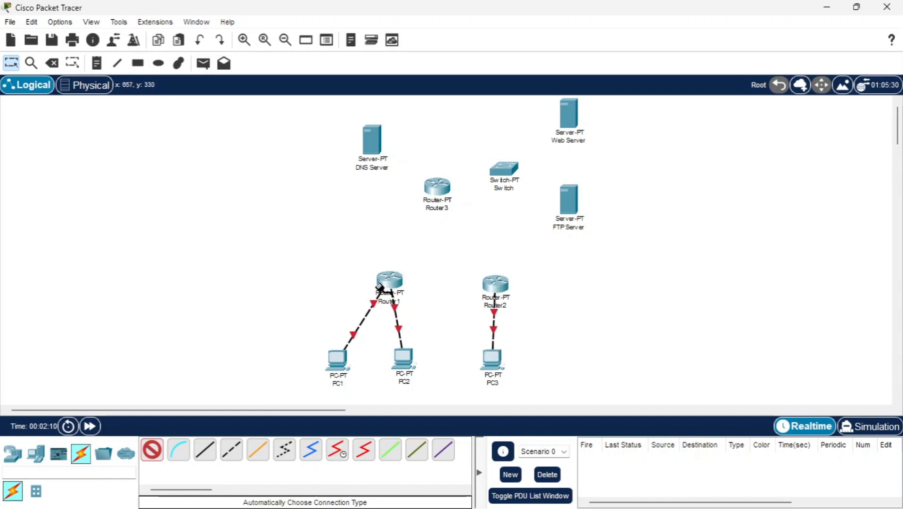
Link the three routers in a triangle: Router1 to Router3, Router1 to Router2, and Router3 to Router2
click(384, 282)
click(435, 187)
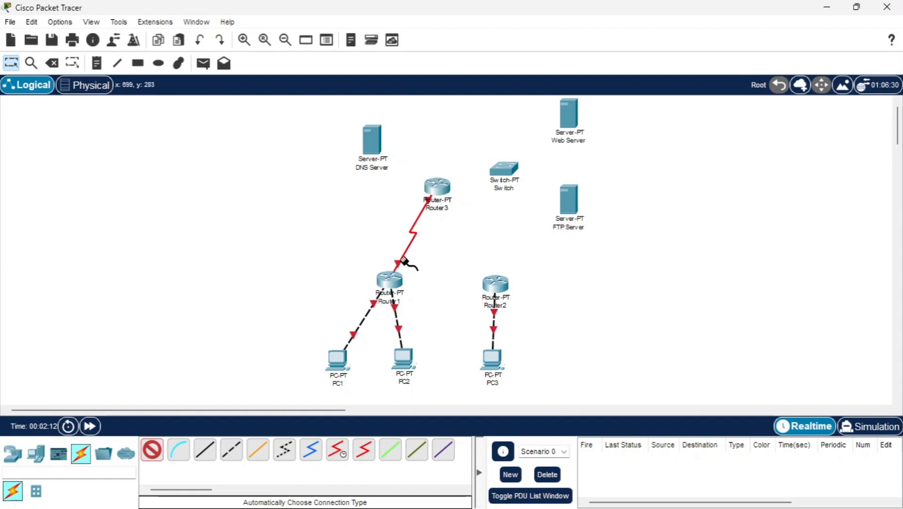
click(389, 285)
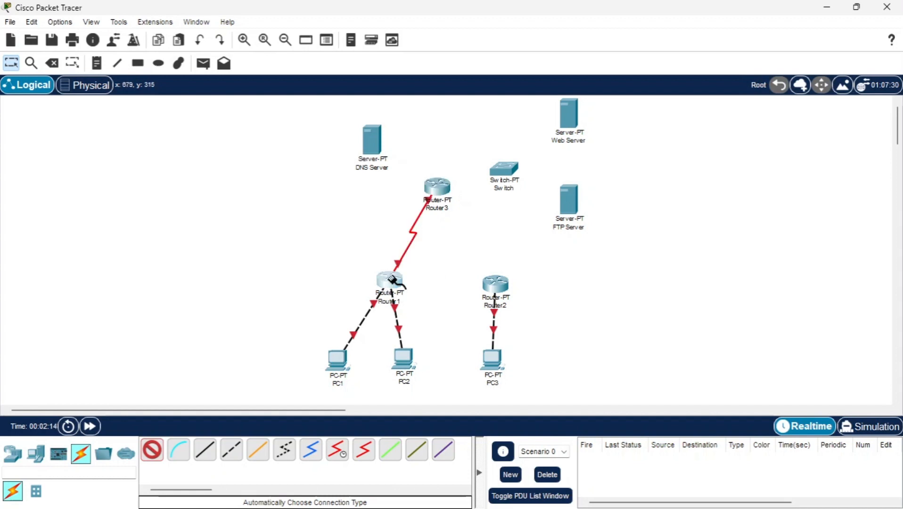
click(492, 280)
click(438, 187)
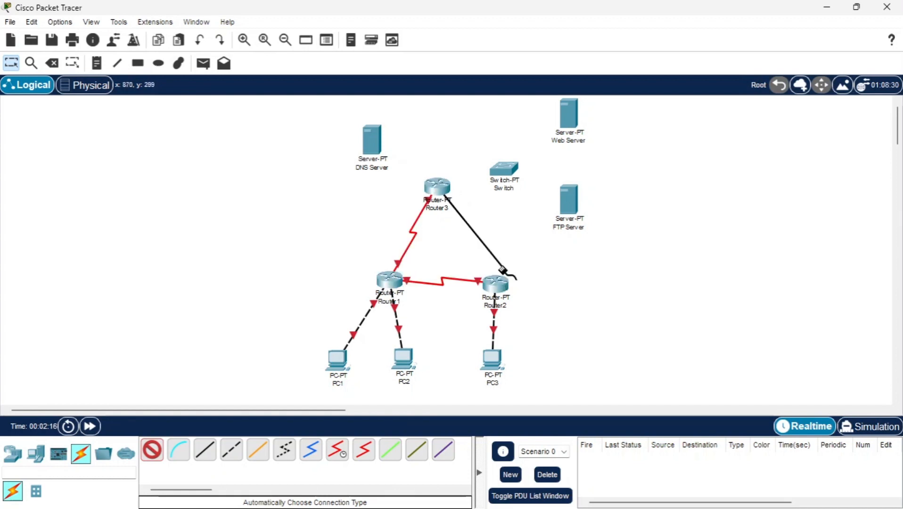
click(496, 286)
Connect the DNS Server to Router3 and Router3 to the Switch using the automatic connection type
click(377, 142)
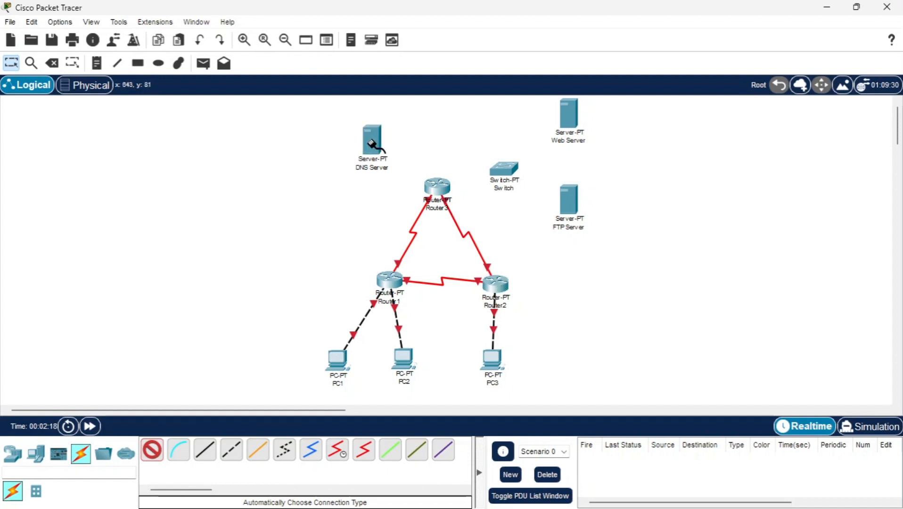
click(429, 185)
click(436, 187)
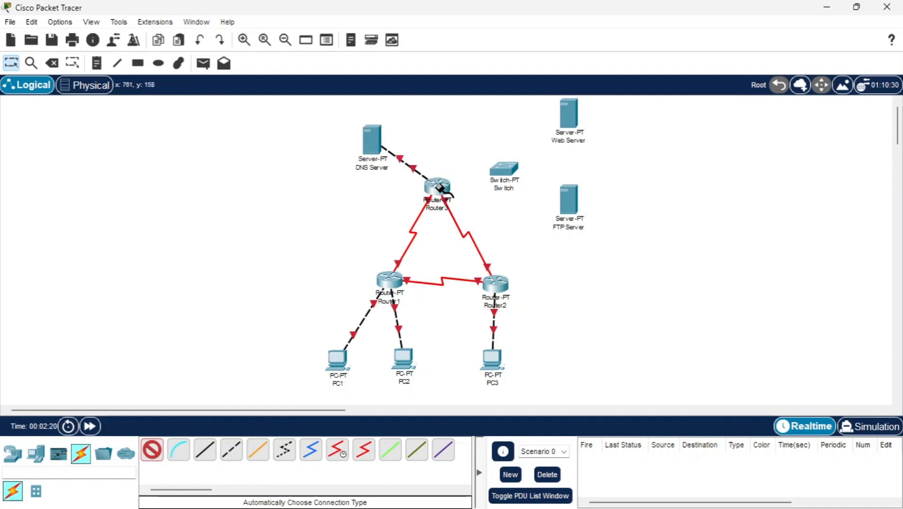
click(503, 172)
Connect the Switch to the Web Server and the FTP Server, and return to the selection tool
click(503, 172)
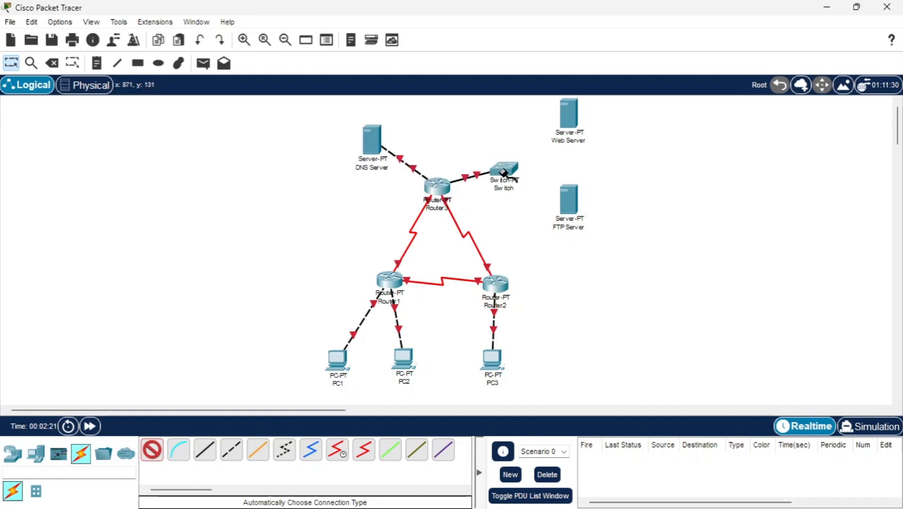
click(568, 115)
click(505, 174)
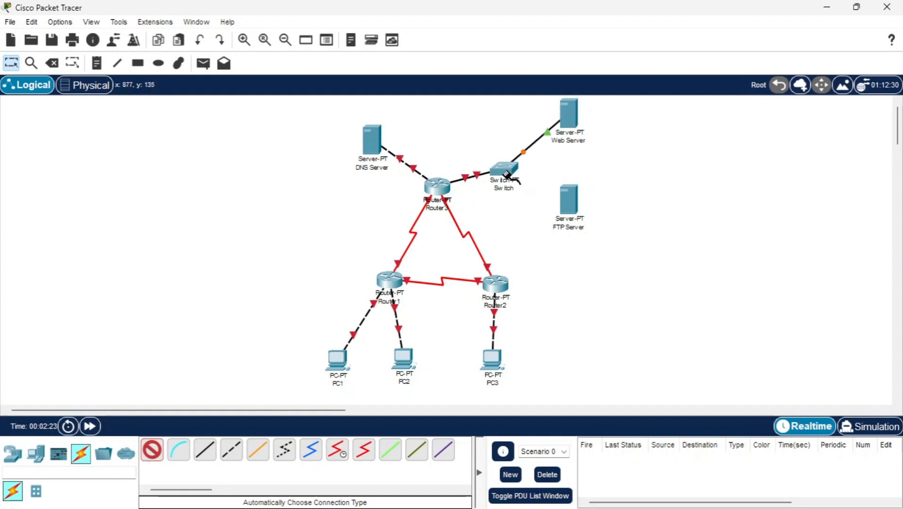
click(569, 199)
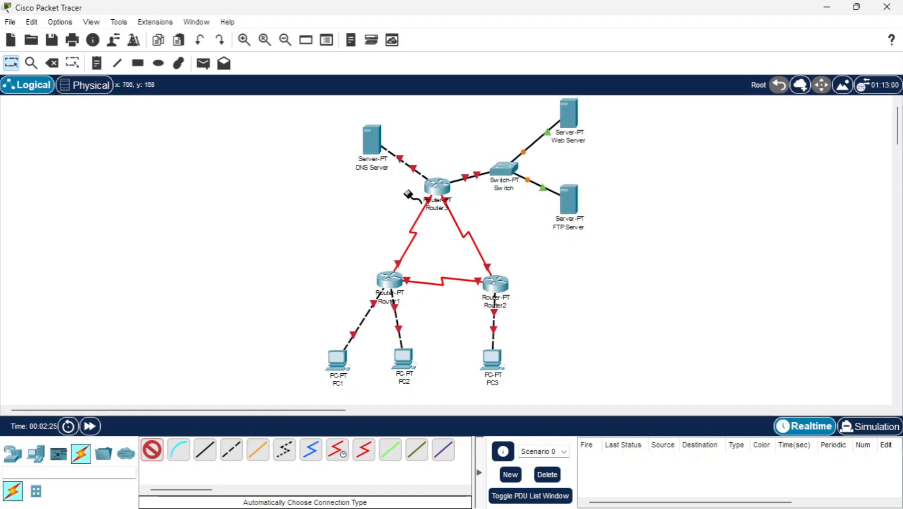
click(11, 63)
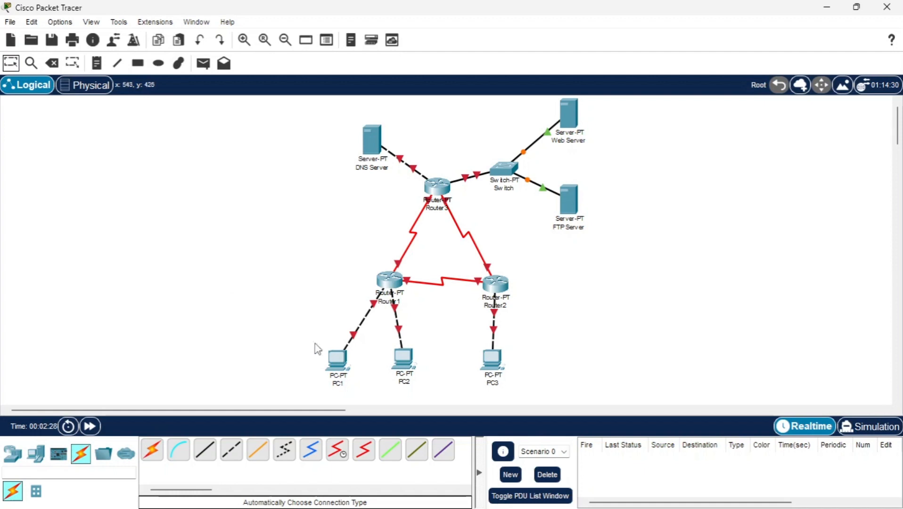
Assign PC1 the static IPv4 address 192.168.1.1 with subnet mask 255.255.255.192
click(339, 374)
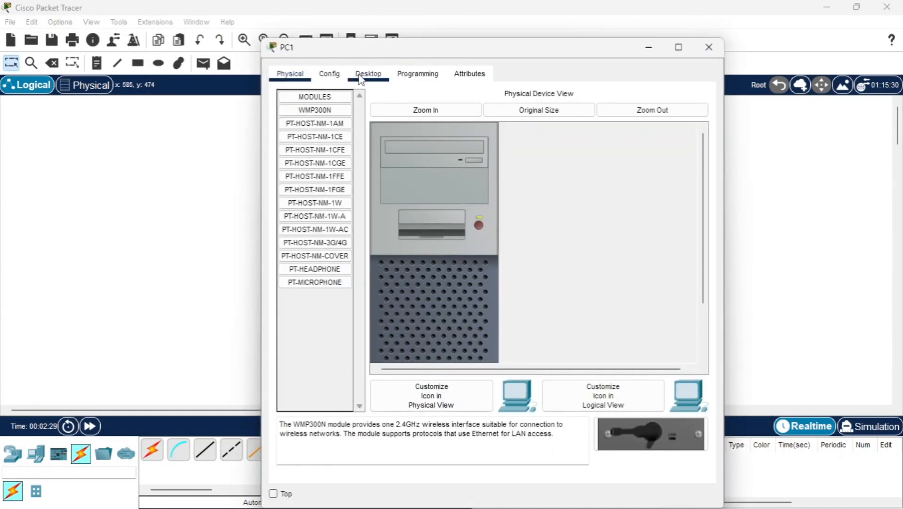
click(342, 76)
click(368, 74)
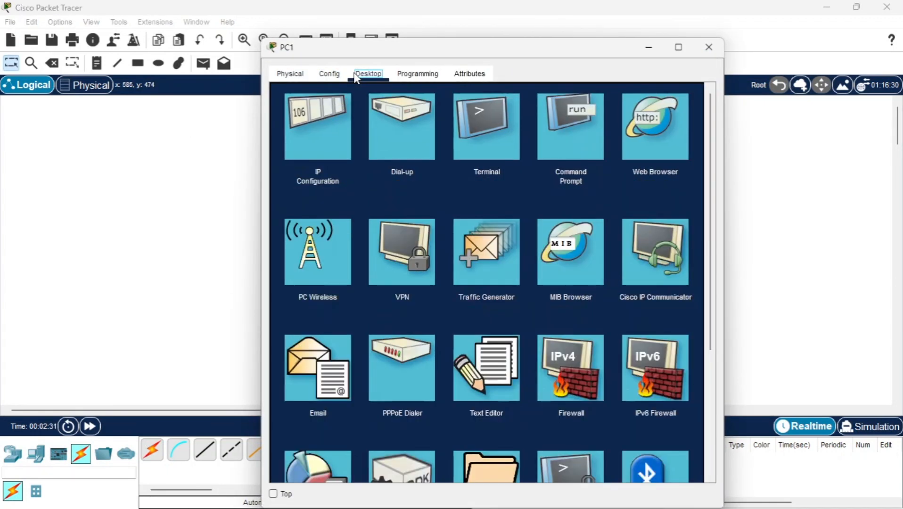
click(321, 130)
click(466, 169)
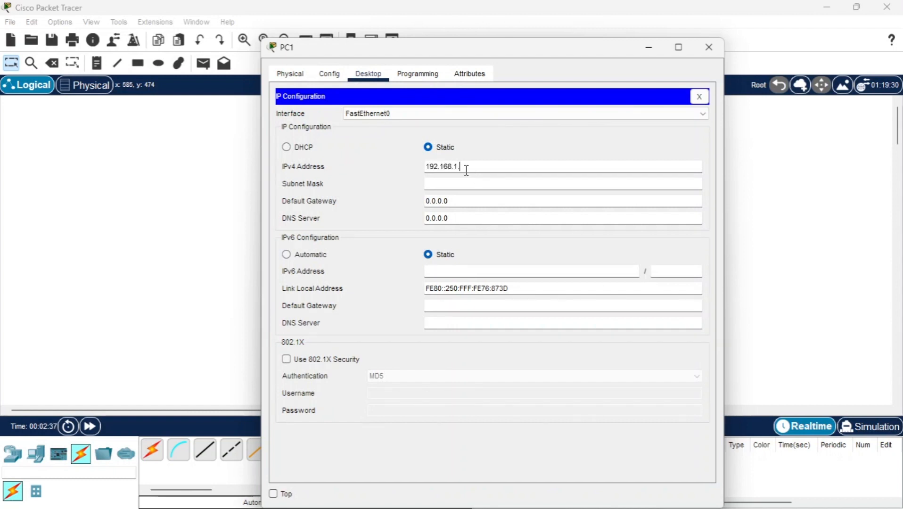
text(192.168.1.1)
click(483, 185)
Set PC1's default gateway to 192.168.1.62 and its DNS server to 33.33.33.1, and close its configuration
click(490, 197)
key(ctrl+a)
text(19)
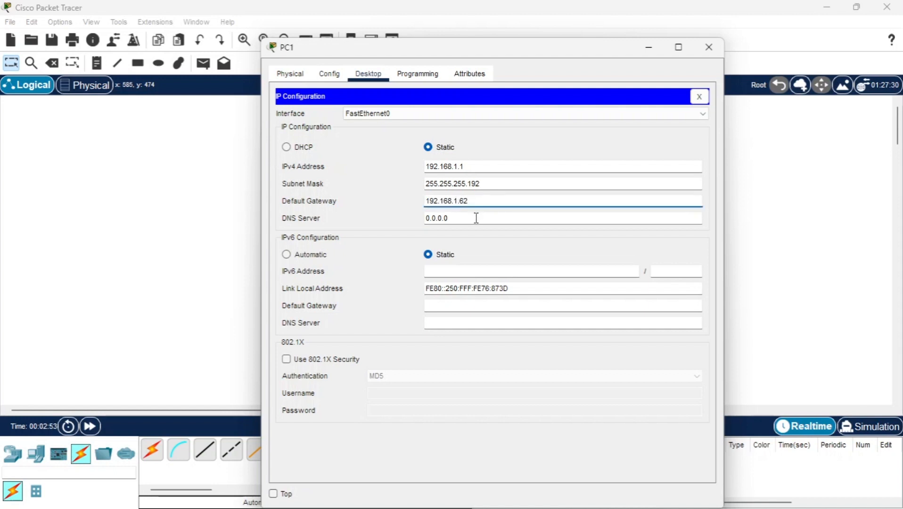
drag(475, 218, 418, 222)
text(3)
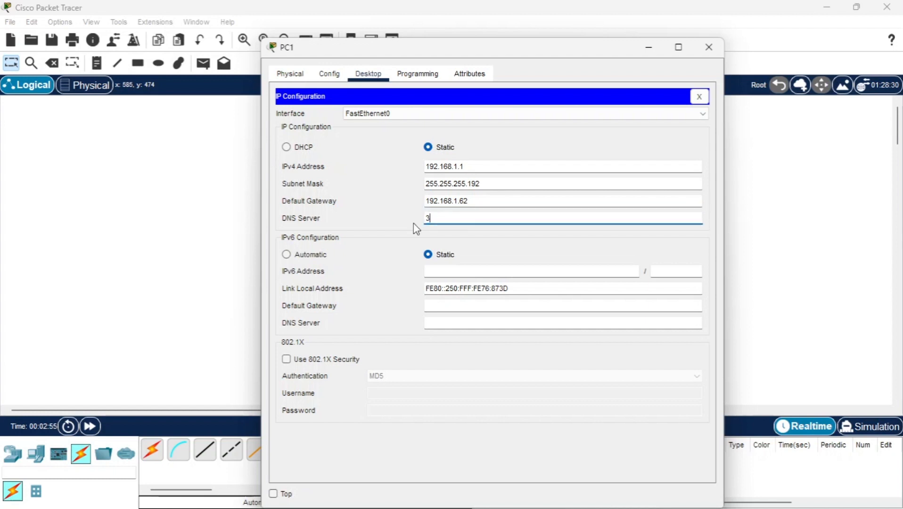
text(3.33.33.1)
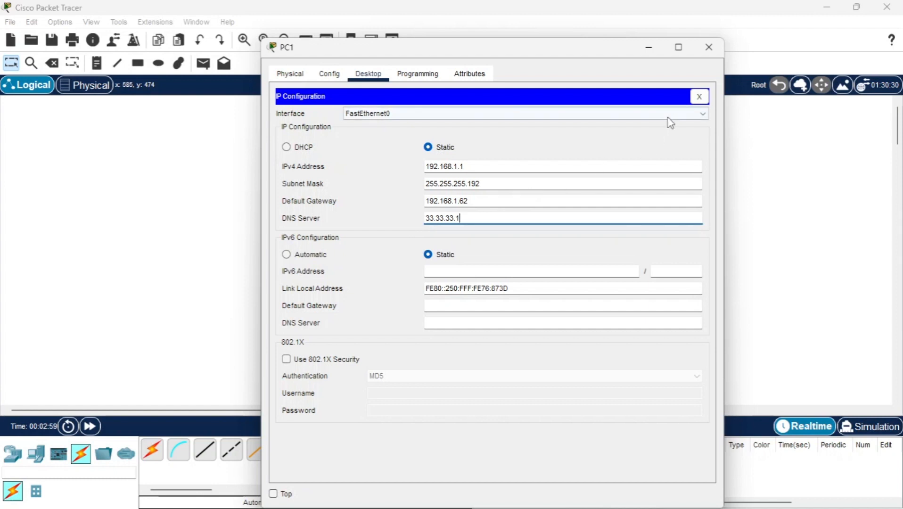
click(706, 50)
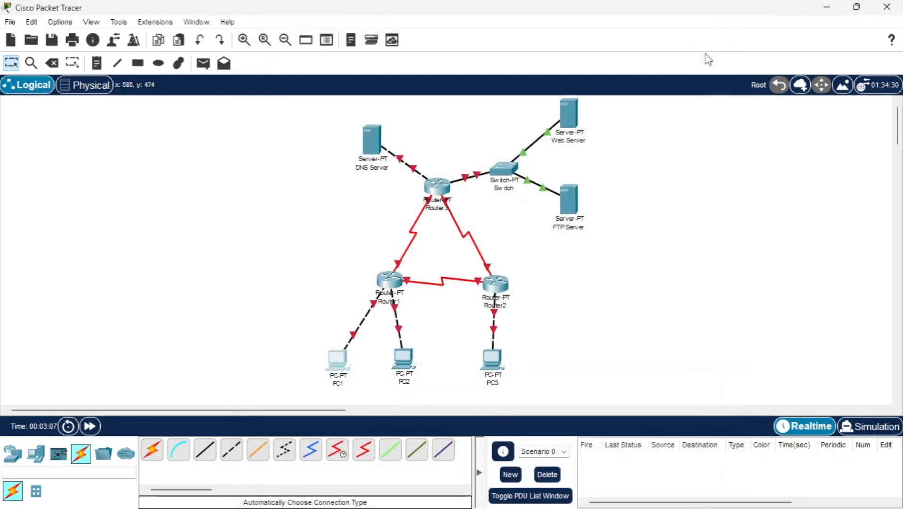
Assign PC2 the static IPv4 address 192.168.1.62 with subnet mask 255.255.255.192
click(402, 361)
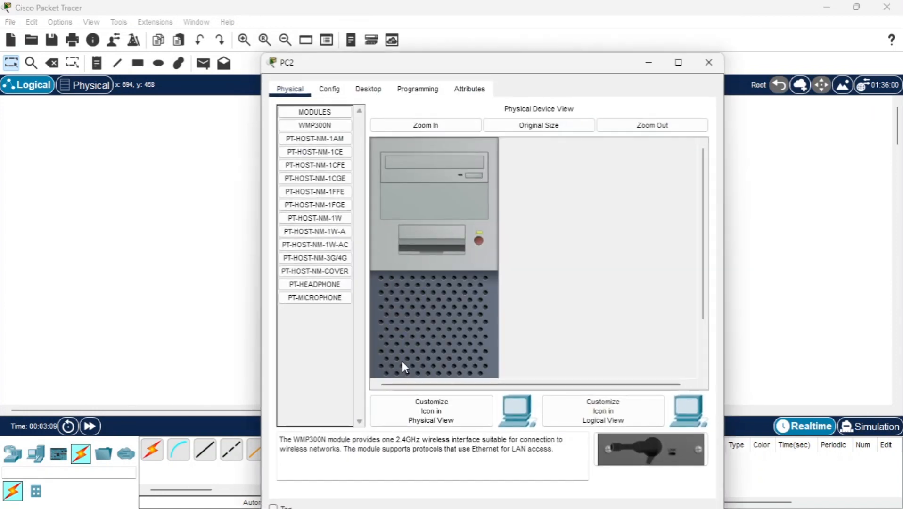
click(368, 90)
click(312, 145)
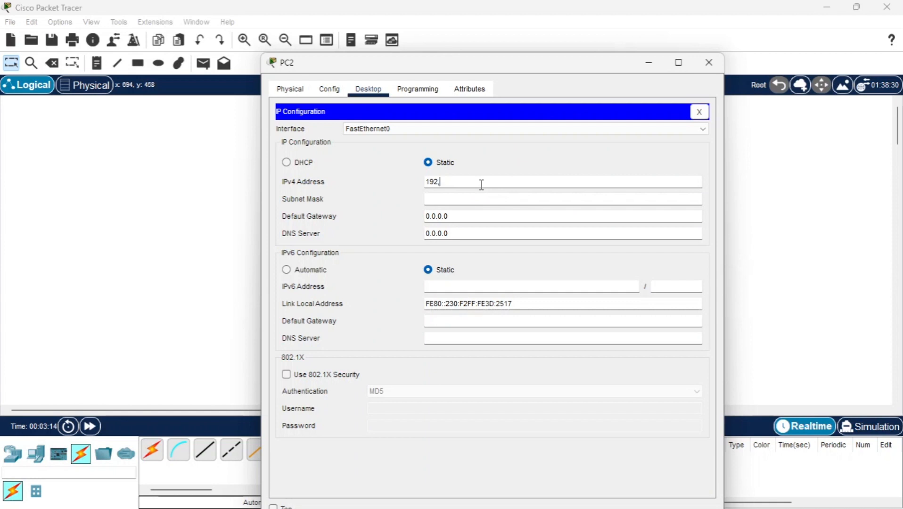
click(481, 185)
text(192.168.1.62)
click(494, 197)
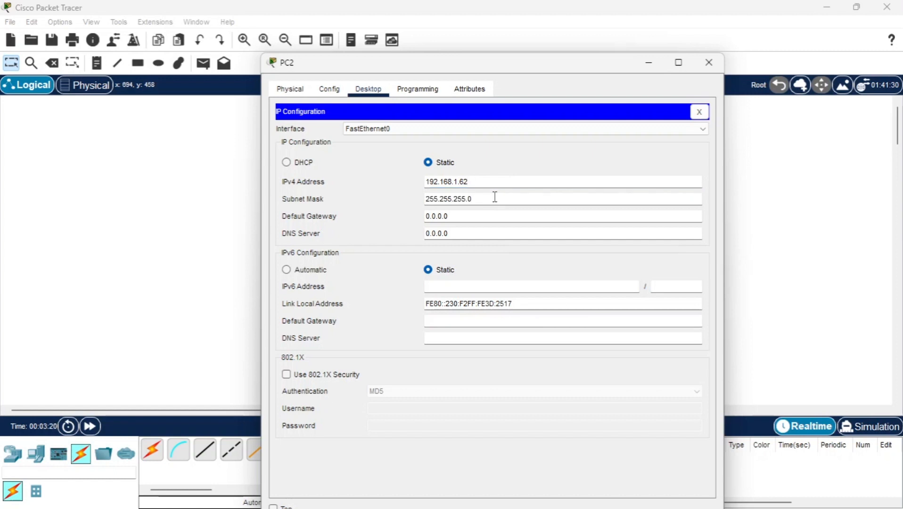
key(BackSpace)
Set PC2's default gateway to 192.168.1.126
key(Tab)
text(192.168.1)
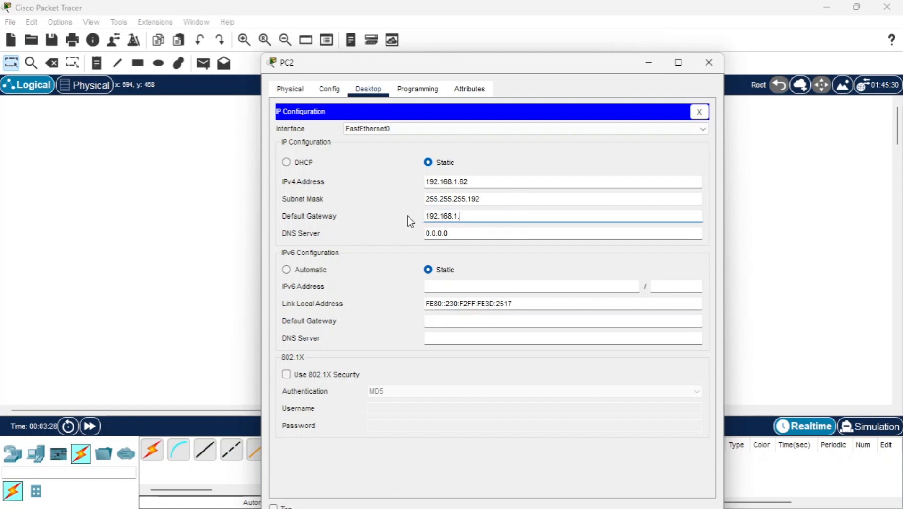
text(.126)
Correct PC2's IPv4 address to 192.168.1.65 and set its DNS server to 33.33.33.1, and close its configuration
click(477, 183)
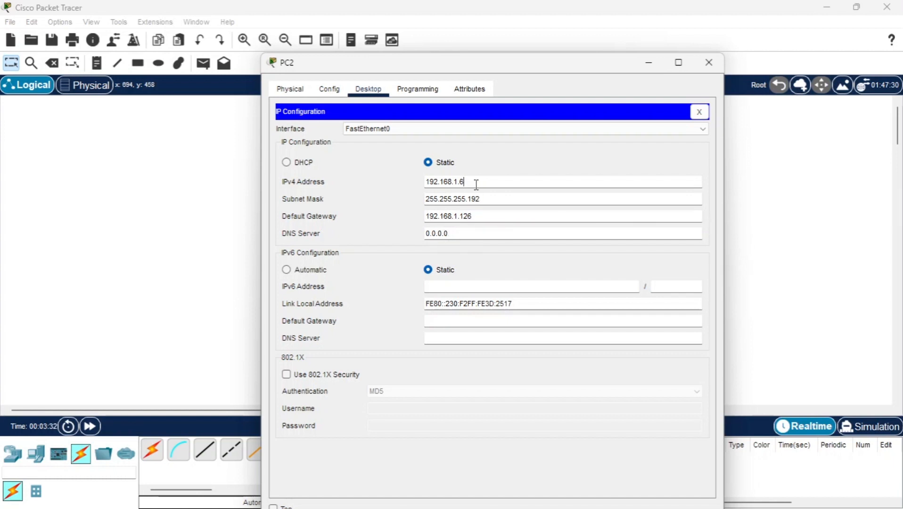
click(475, 232)
key(BackSpace)
key(BackSpace)
key(BackSpace)
key(BackSpace)
key(BackSpace)
key(BackSpace)
text(1)
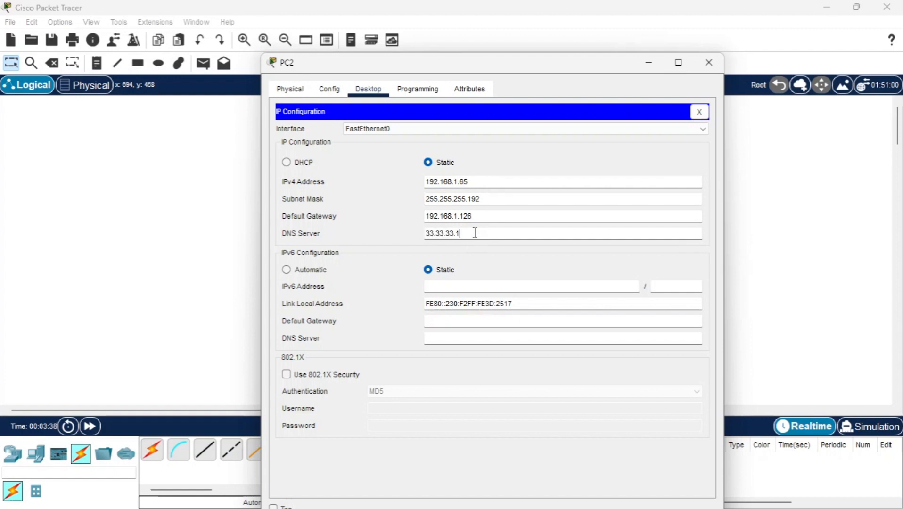
click(708, 63)
Assign PC3 the static IPv4 address 192.168.1.253 with subnet mask 255.255.255.128
click(495, 365)
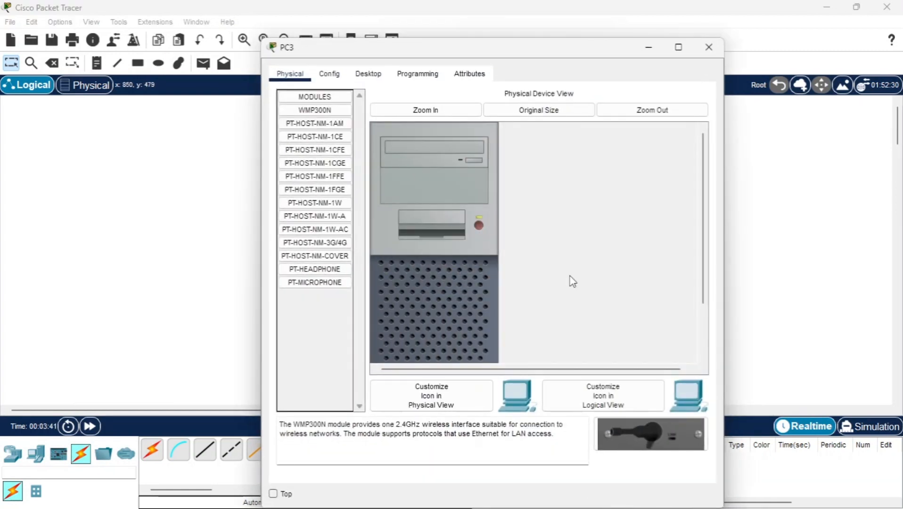
click(376, 76)
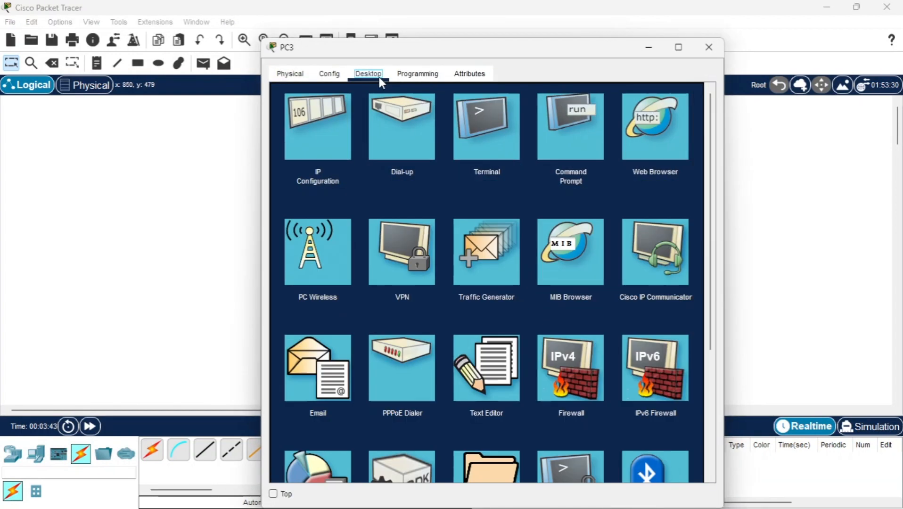
click(324, 140)
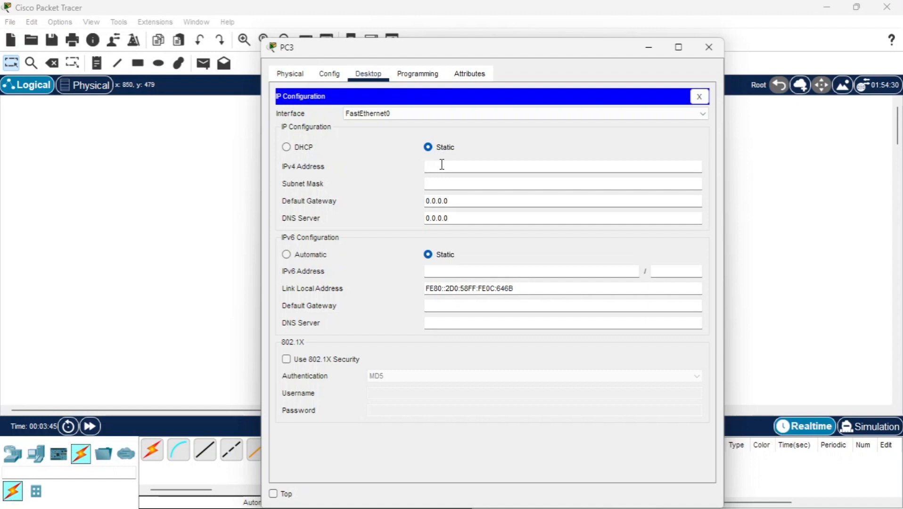
text(192.168.1.253)
click(468, 184)
key(BackSpace)
text(128)
Set PC3's default gateway to 192.168.1.254
click(497, 206)
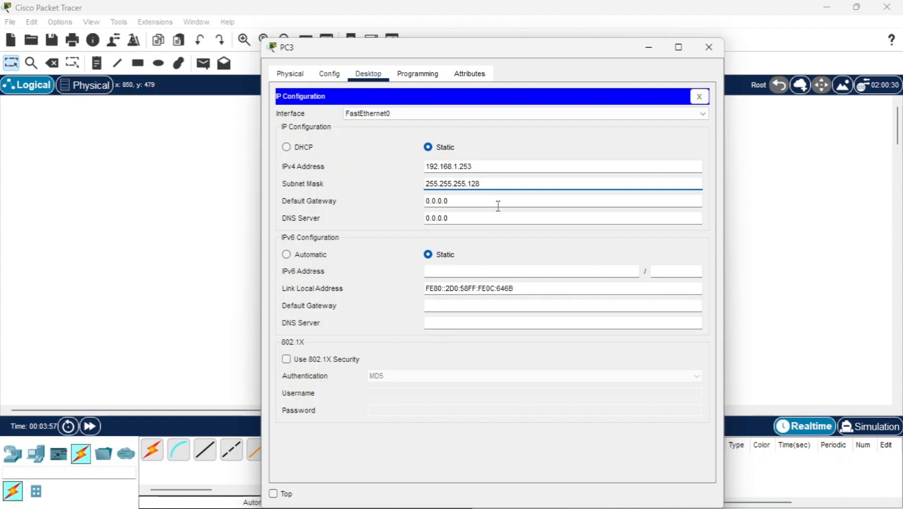
key(ctrl+a)
key(BackSpace)
text(19)
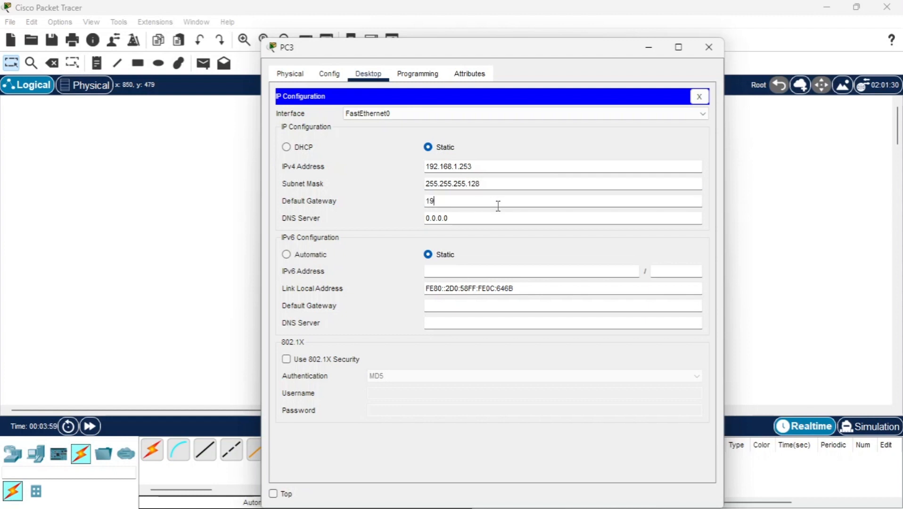
text(2.16)
text(8.1.1)
text(54)
Set PC3's DNS server to 33.33.33.1 and close its configuration
click(481, 218)
drag(481, 217, 414, 225)
text(3)
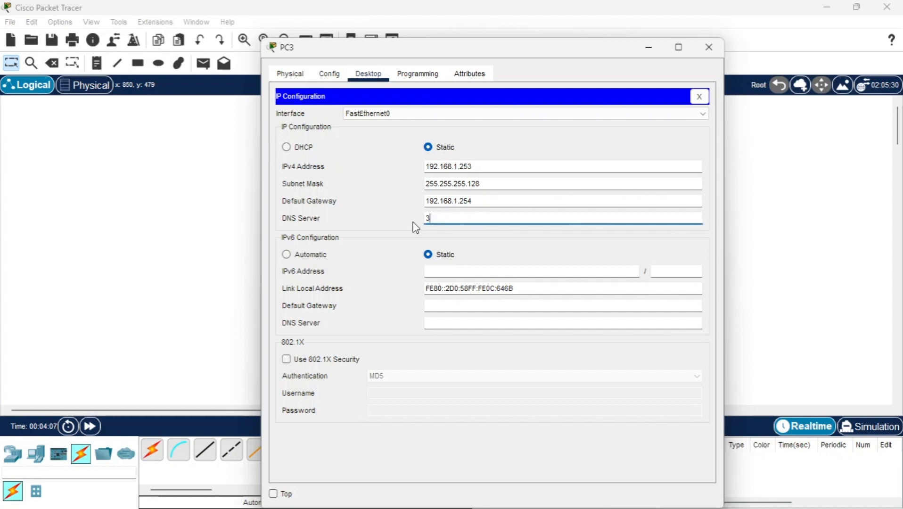
text(3.33.33.1)
click(708, 47)
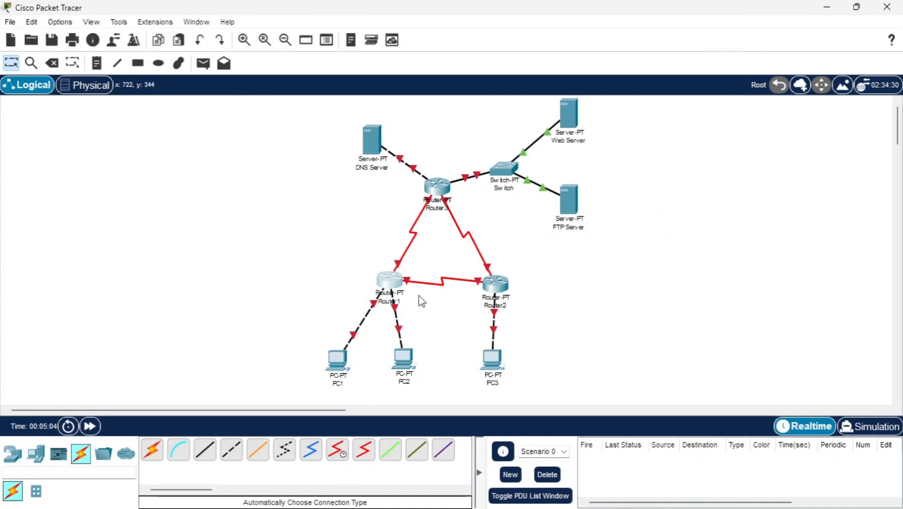
Configure Router1's FastEthernet0/0 with IPv4 address 192.168.1.62 and subnet mask 255.255.255.192, and switch the port on
click(390, 289)
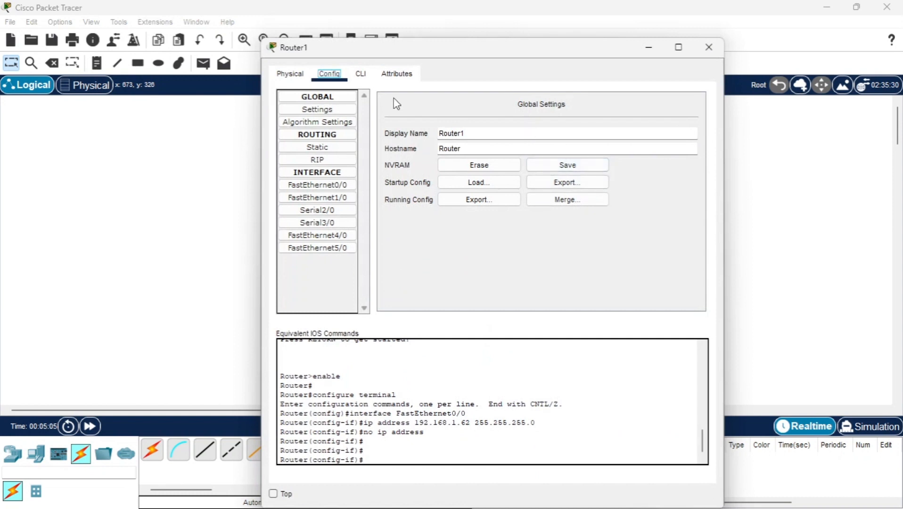
click(328, 191)
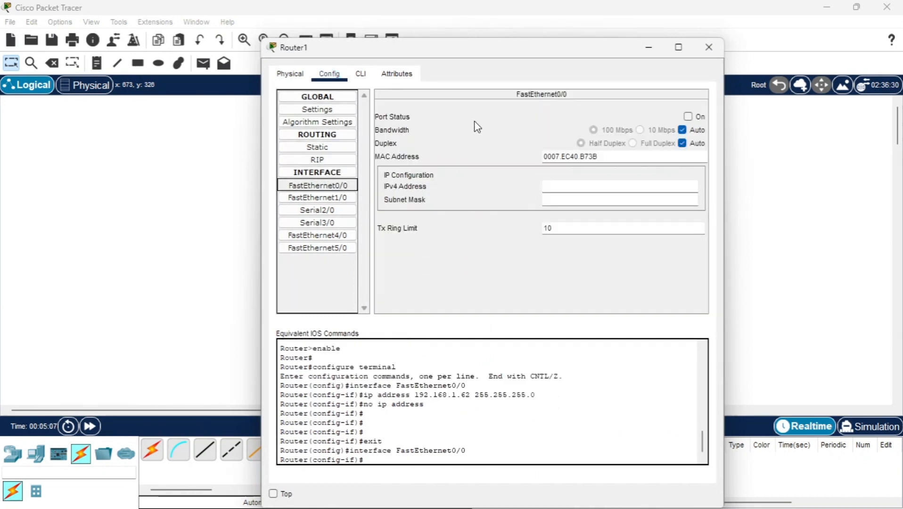
drag(384, 57, 612, 63)
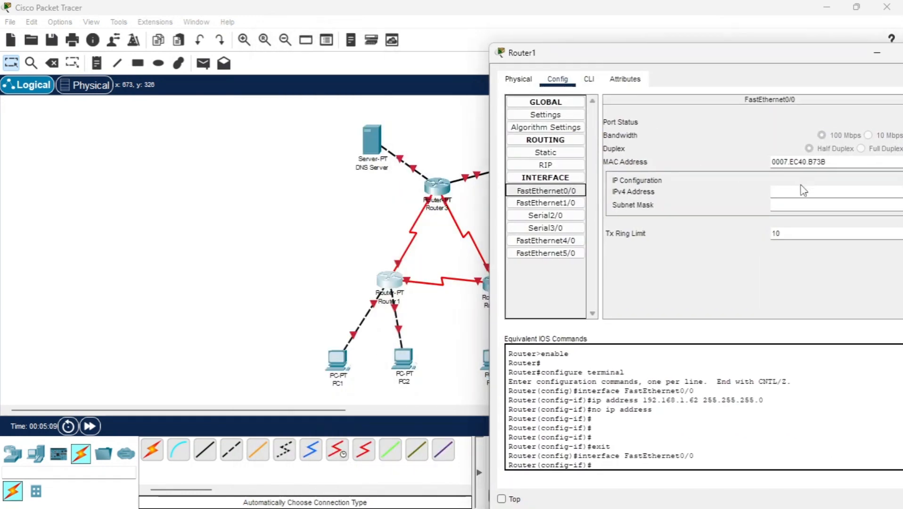
click(801, 191)
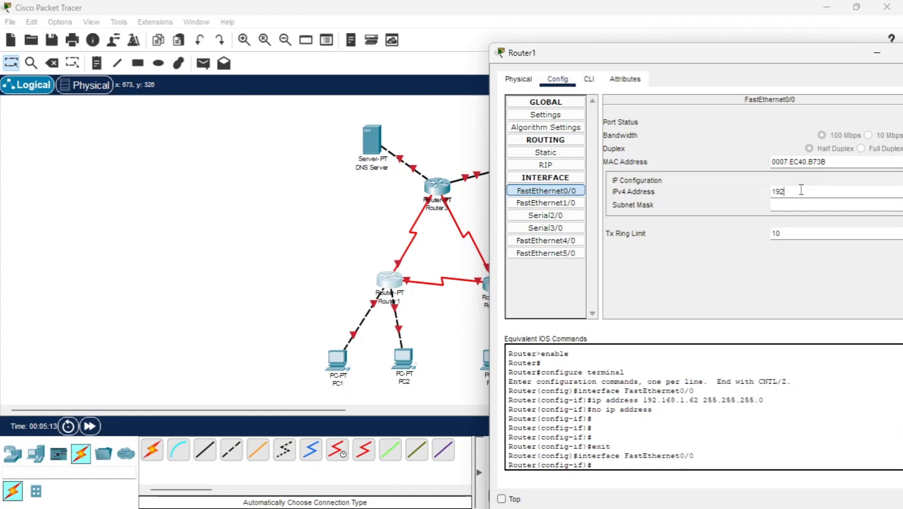
text(192.168.1.62)
click(820, 206)
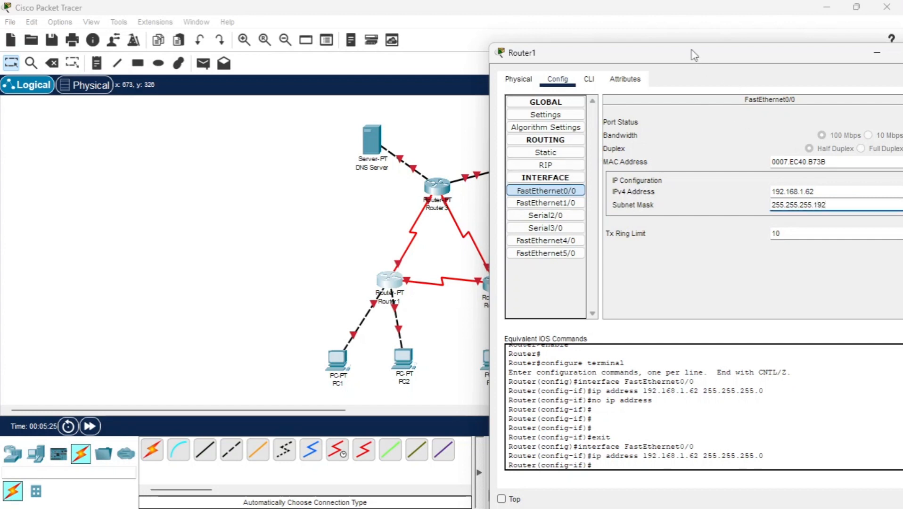
drag(691, 53, 558, 50)
click(785, 120)
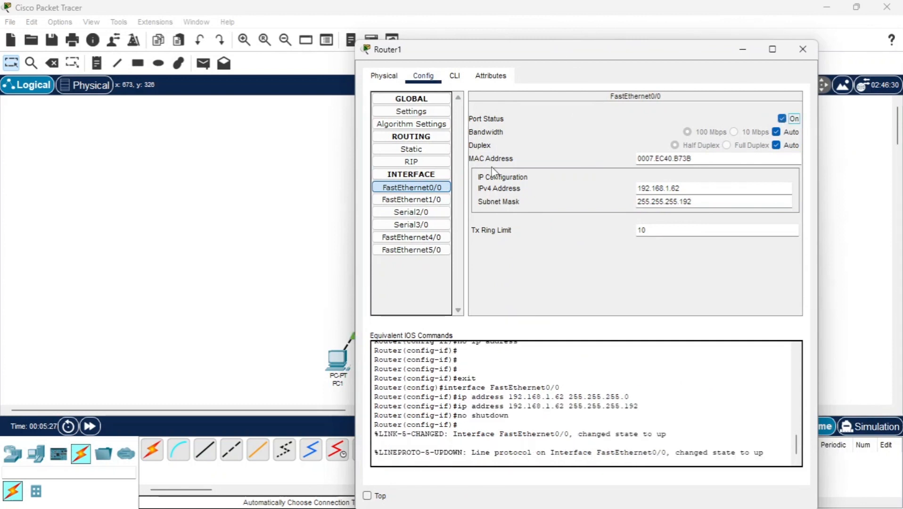
Assign Router1's FastEthernet1/0 the IPv4 address 192.168.1.126 with subnet mask 255.255.255.192
click(412, 200)
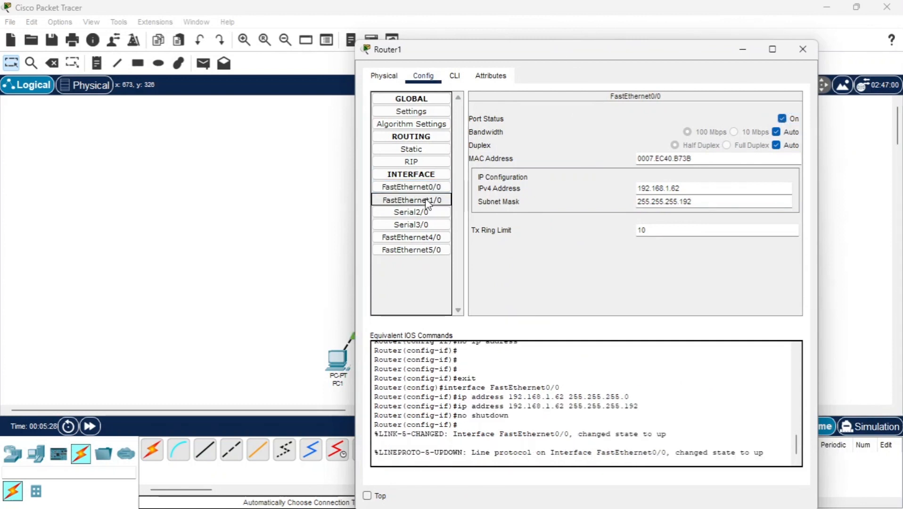
click(688, 190)
text(192)
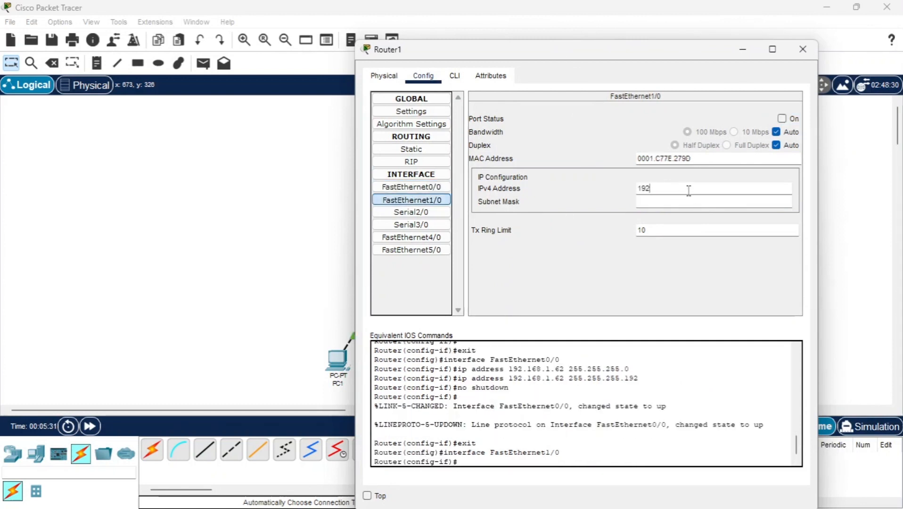
text(.168.1.126)
click(704, 203)
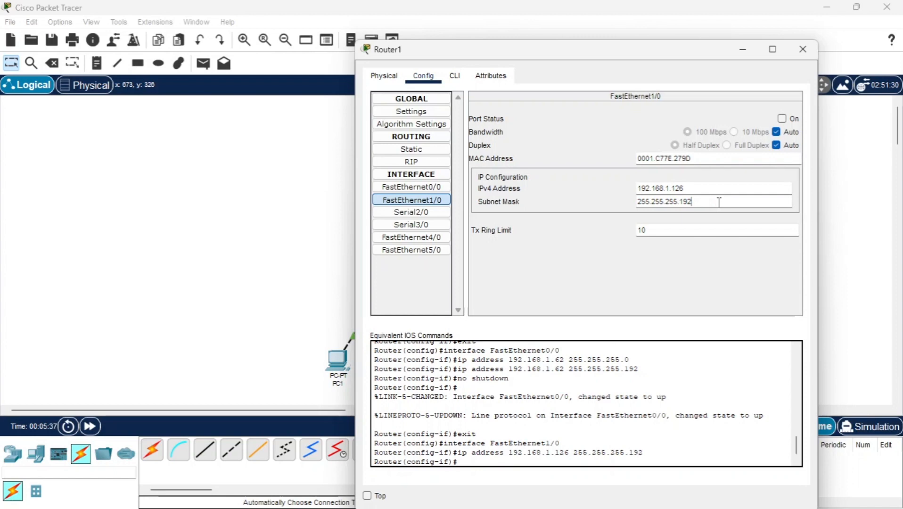
Switch on Router1's FastEthernet1/0 port and set Serial2/0's IPv4 address to 13.13.13.1
click(782, 118)
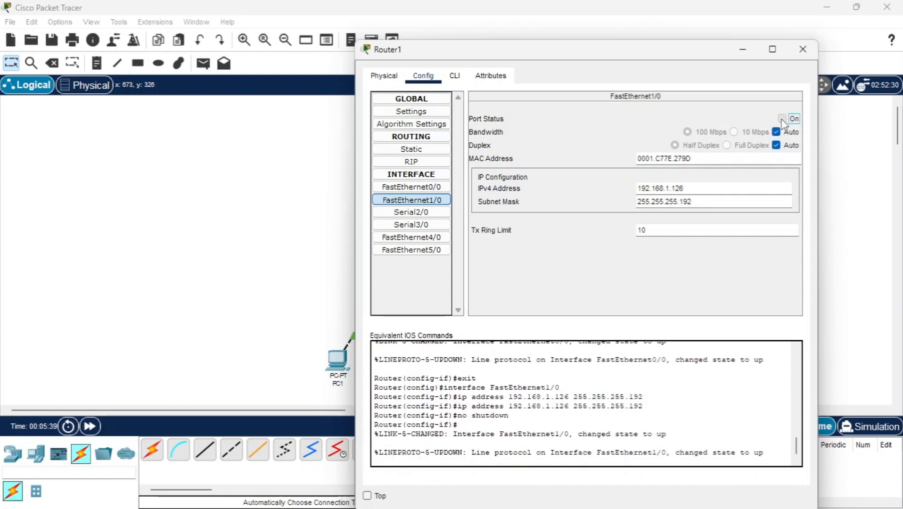
click(404, 212)
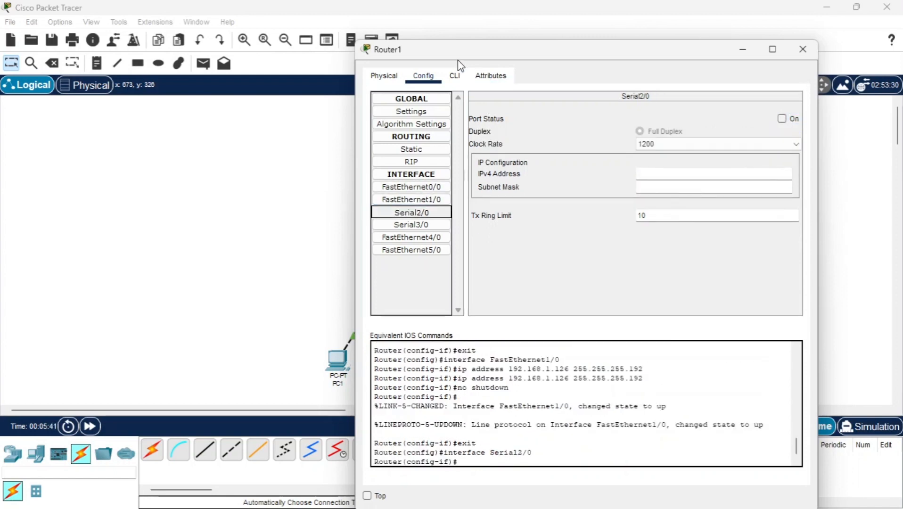
drag(458, 57, 560, 49)
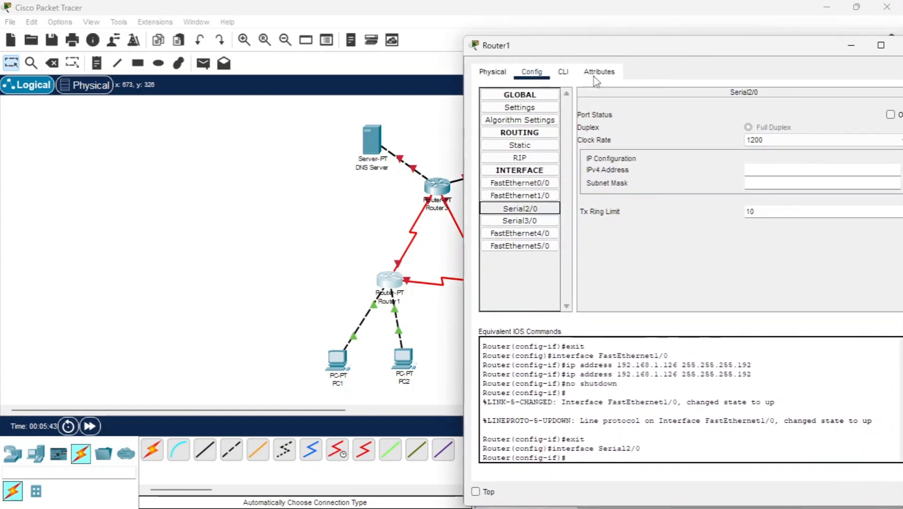
click(776, 169)
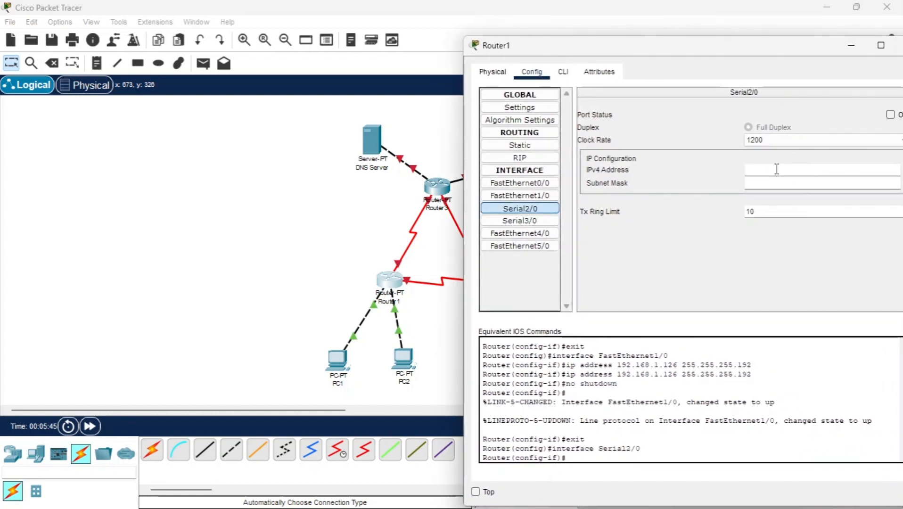
text(13.13.13.1)
Set the subnet mask of Router1's Serial2/0 to 255.255.255.0 and switch the port on
click(781, 182)
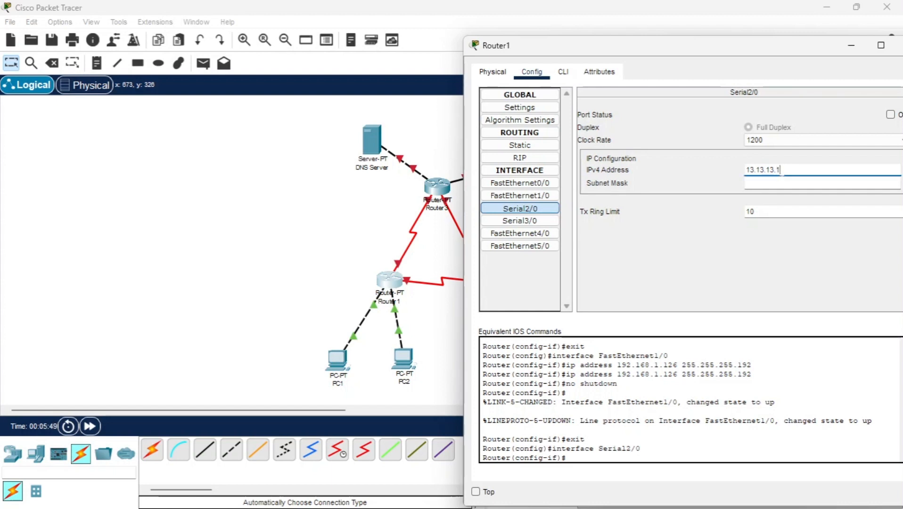
key(BackSpace)
key(BackSpace)
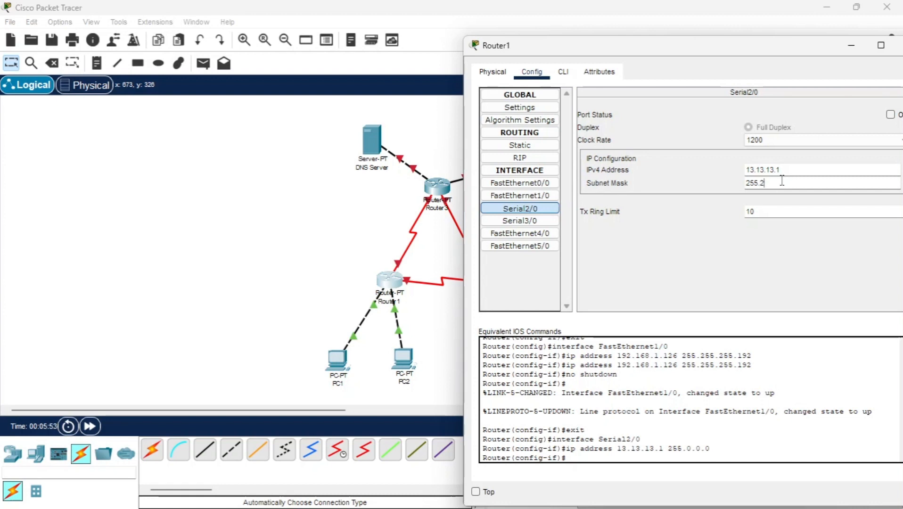
text(255.0)
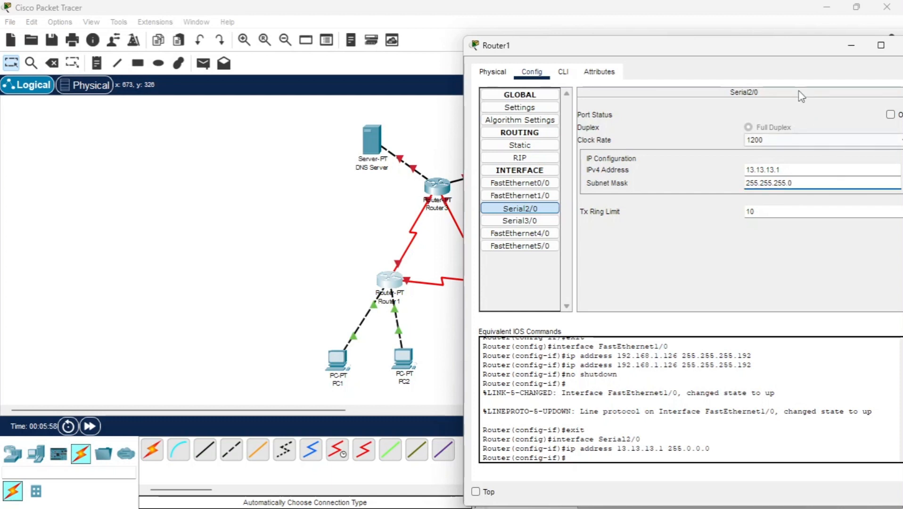
click(890, 114)
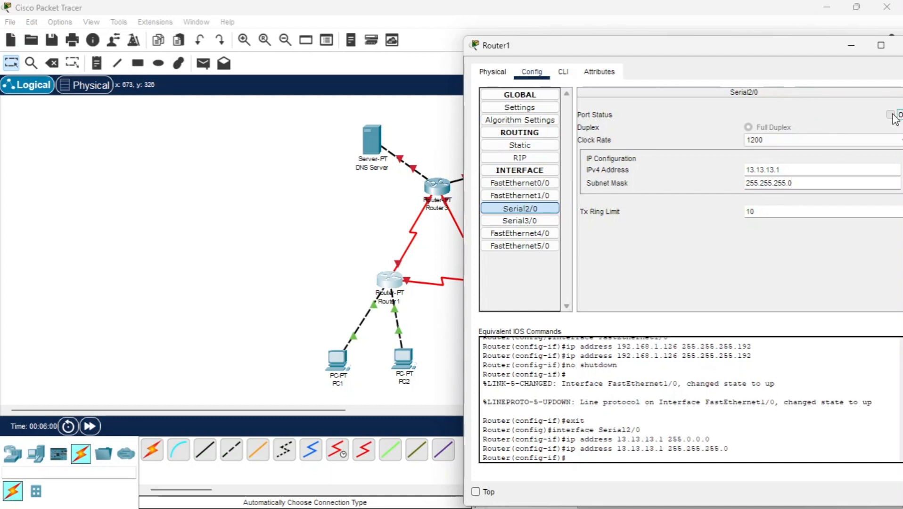
Configure Router1's Serial3/0 with IPv4 address 12.12.12.1 and subnet mask 255.255.255.0, and switch the port on
click(525, 224)
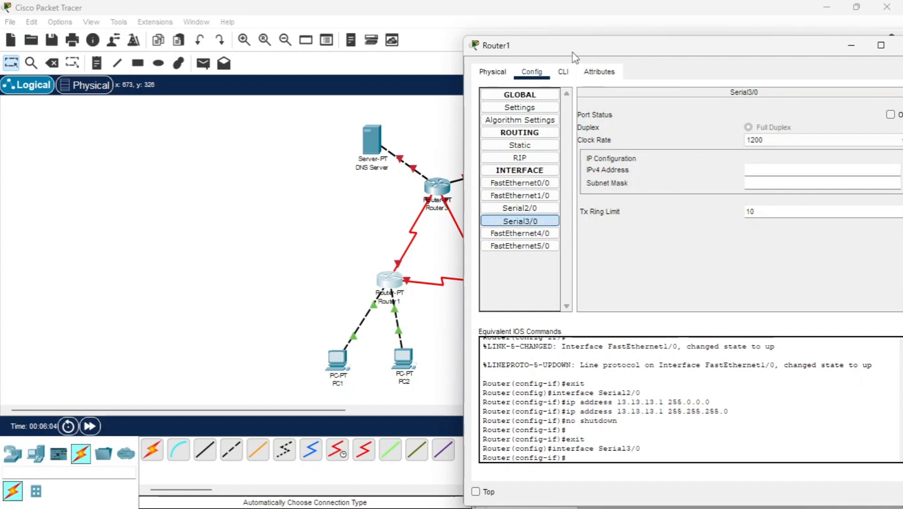
drag(572, 54, 526, 54)
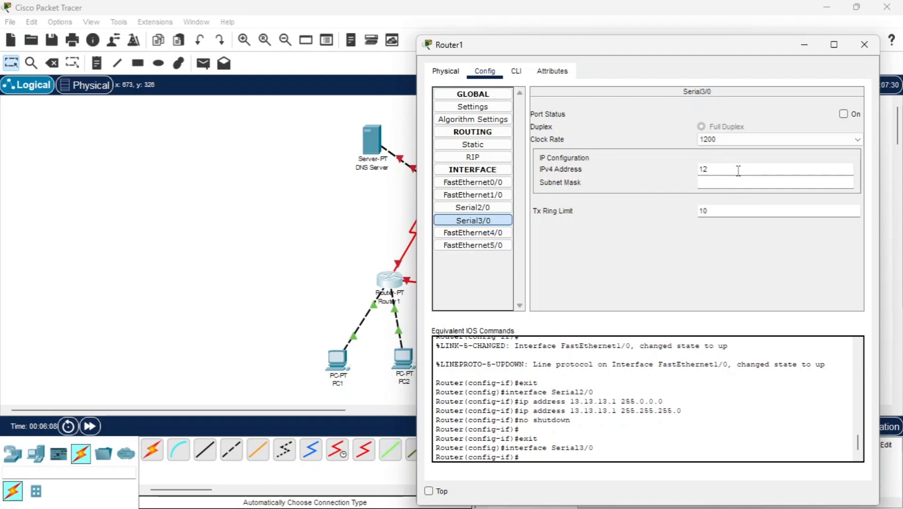
text(.12.12.1)
click(759, 185)
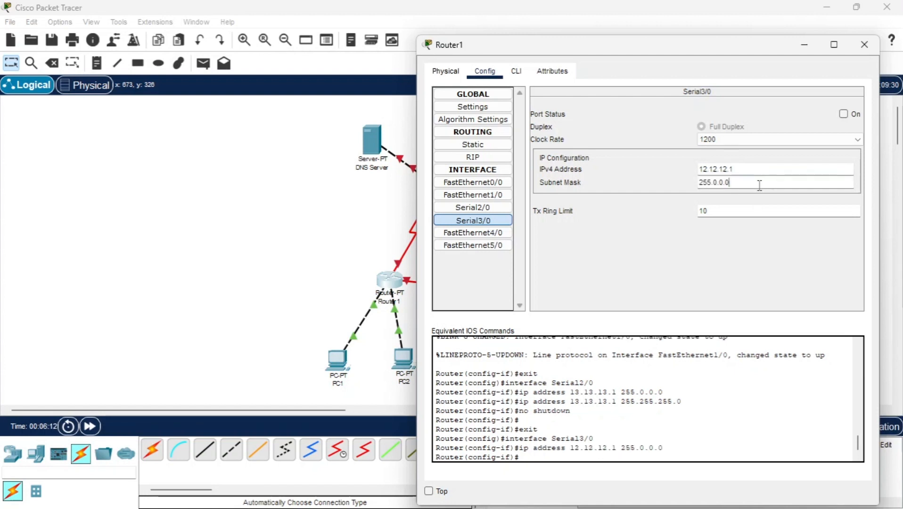
key(BackSpace)
key(BackSpace)
key(BackSpace)
key(BackSpace)
key(BackSpace)
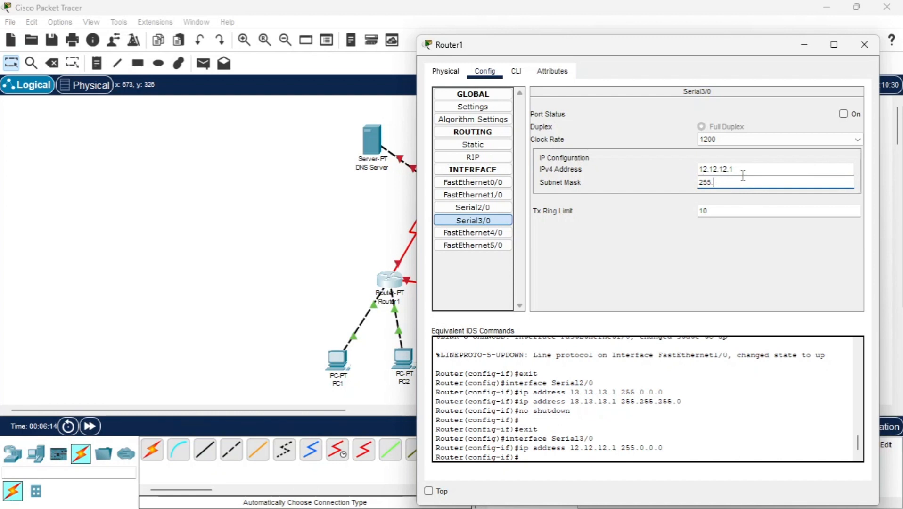
text(255.255.255.0)
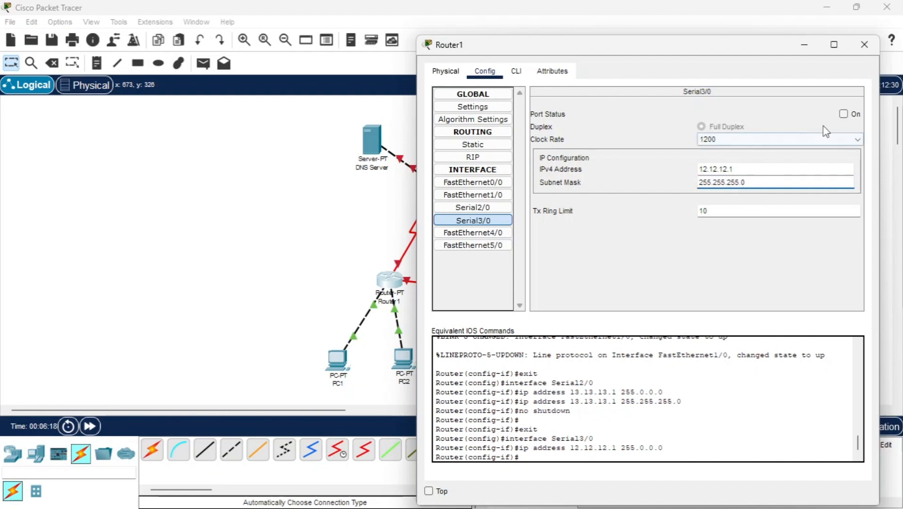
click(843, 113)
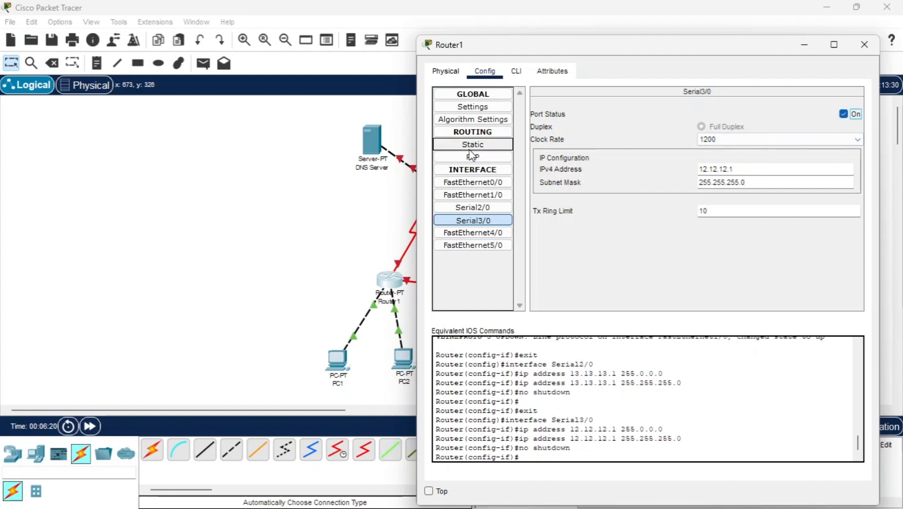
Add the networks 192.168.1.0, 12.12.12.0 and 13.13.13.0 to Router1's RIP routing
click(478, 157)
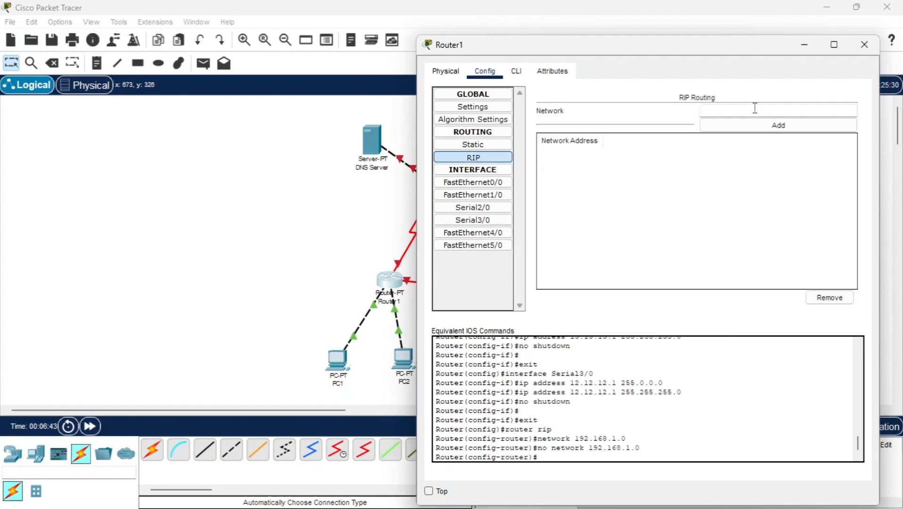
text(192)
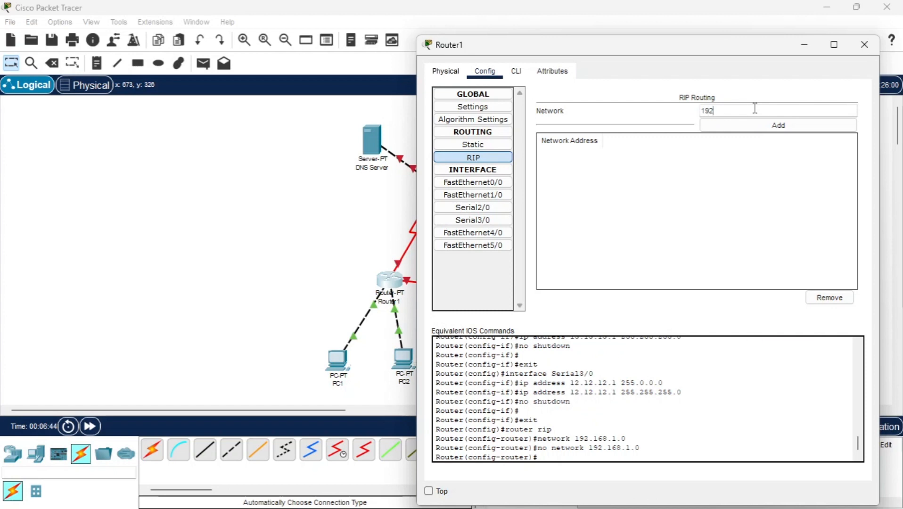
text(.168.1.0)
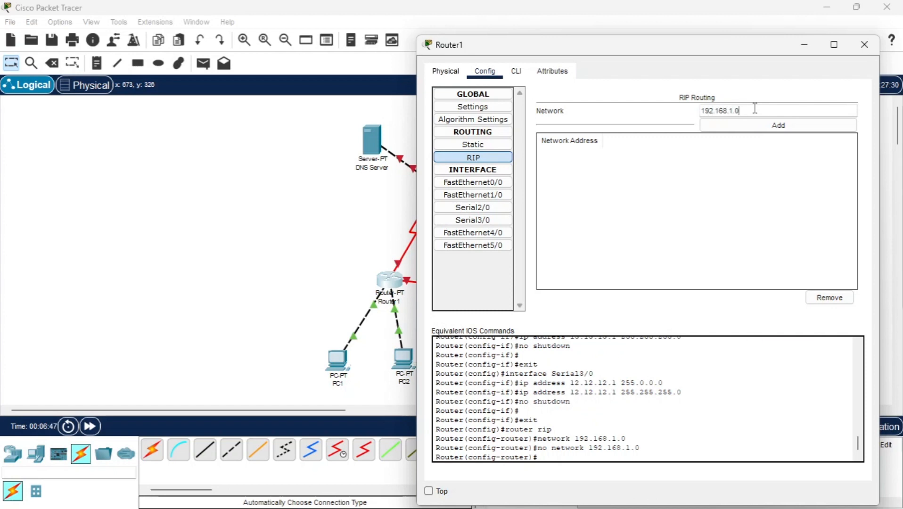
click(780, 128)
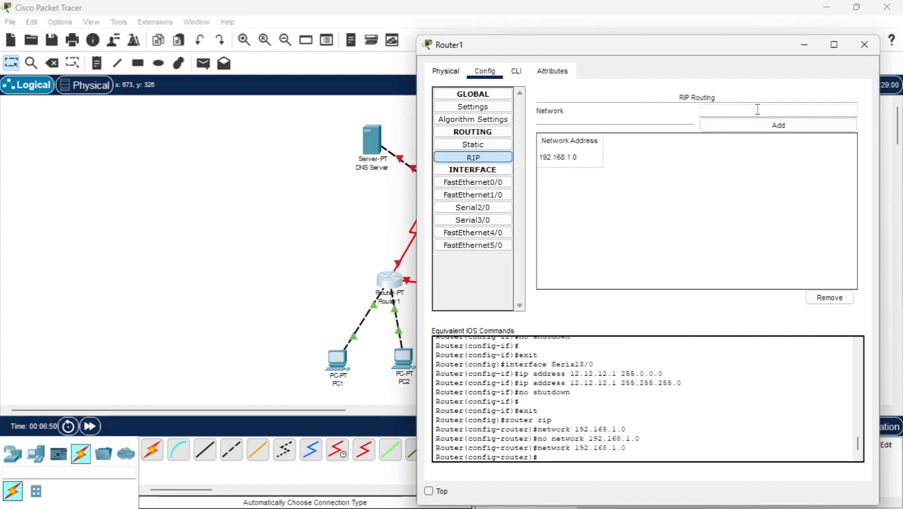
text(12.12.12.0)
click(786, 125)
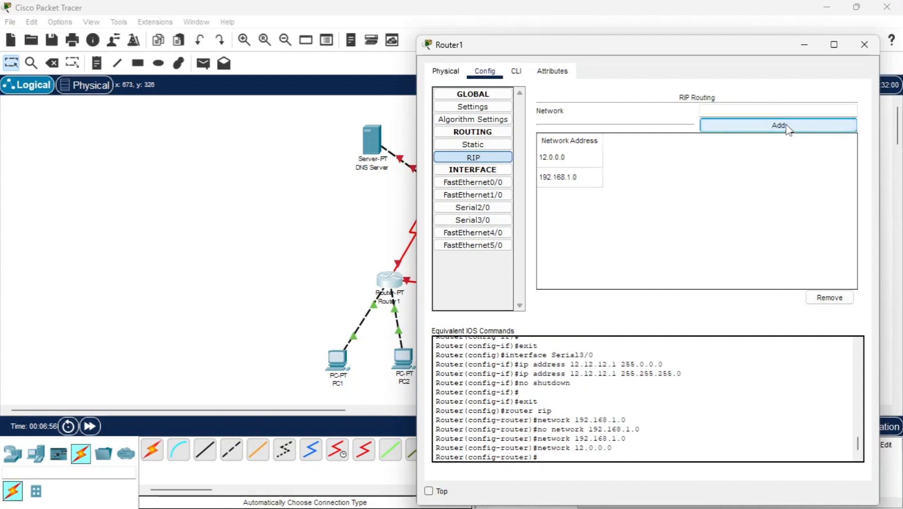
click(774, 113)
text(13.13.)
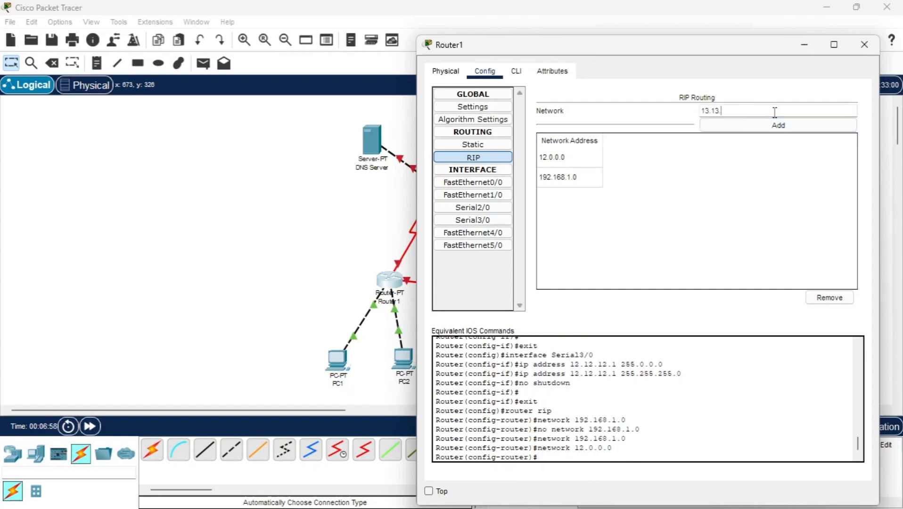
text(13.0)
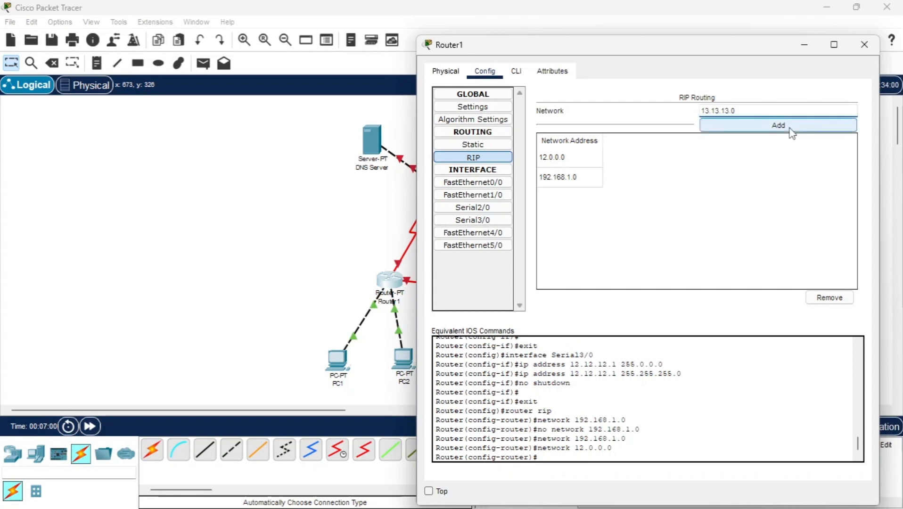
click(786, 125)
Run "no auto-summary" and "version 2" in Router1's command line to disable RIP auto-summary and use RIP version 2
click(516, 71)
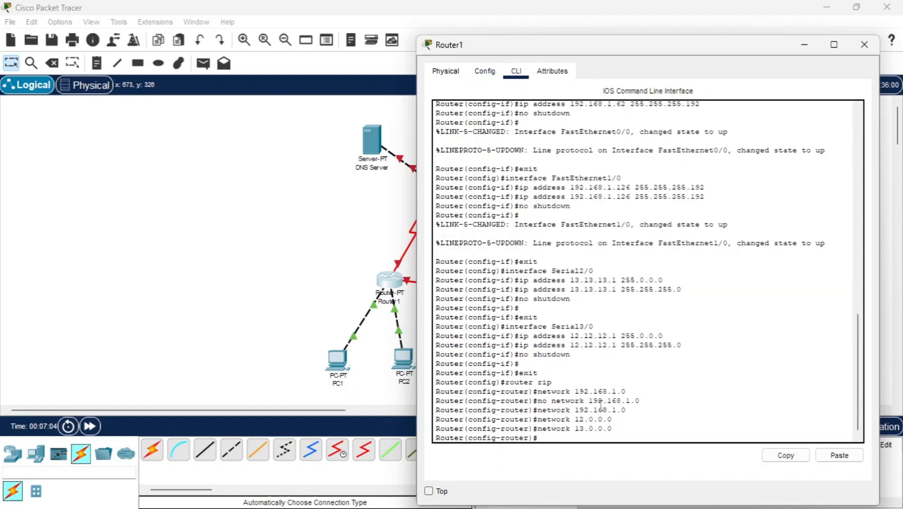
text(no auto-summary)
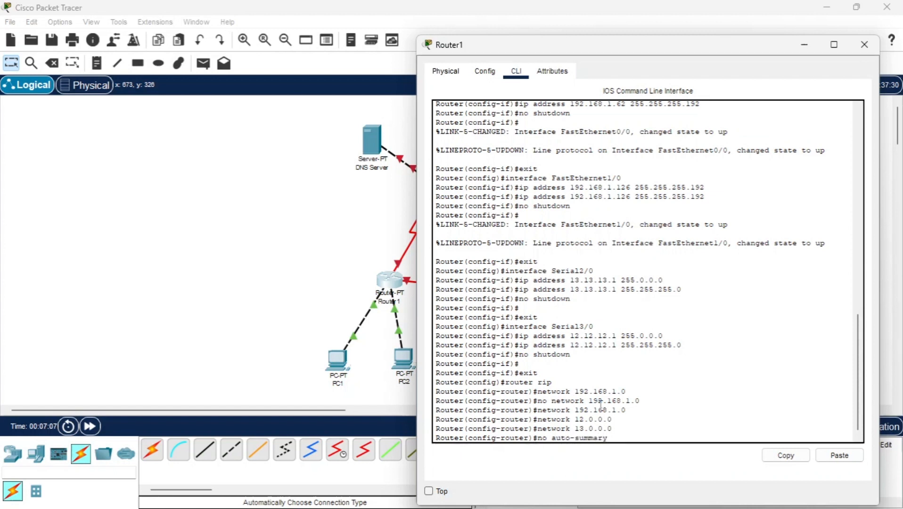
key(Return)
text(ver)
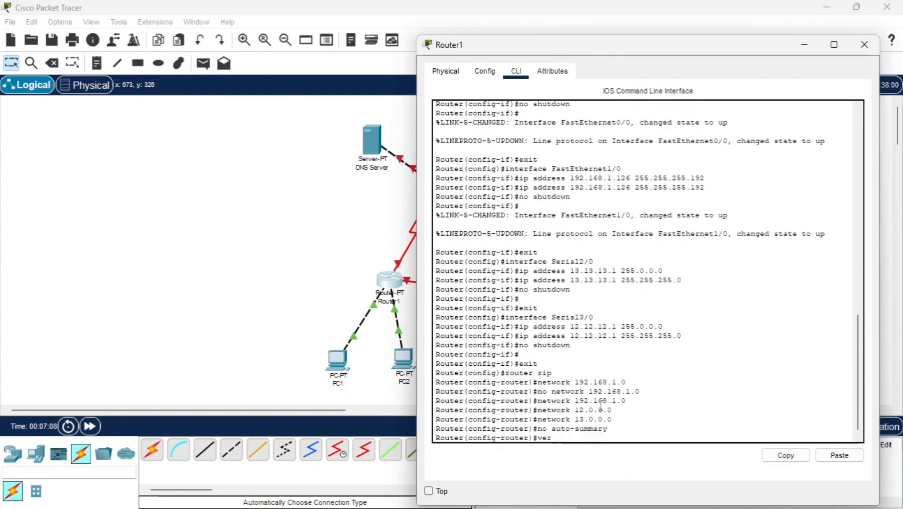
text(sion 2)
key(Return)
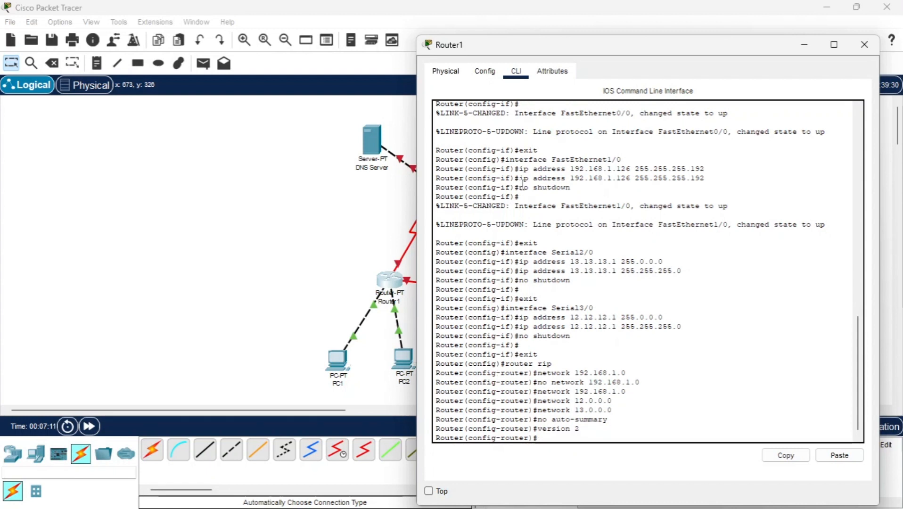
Save Router1's configuration to NVRAM and close its configuration window
click(485, 71)
click(467, 108)
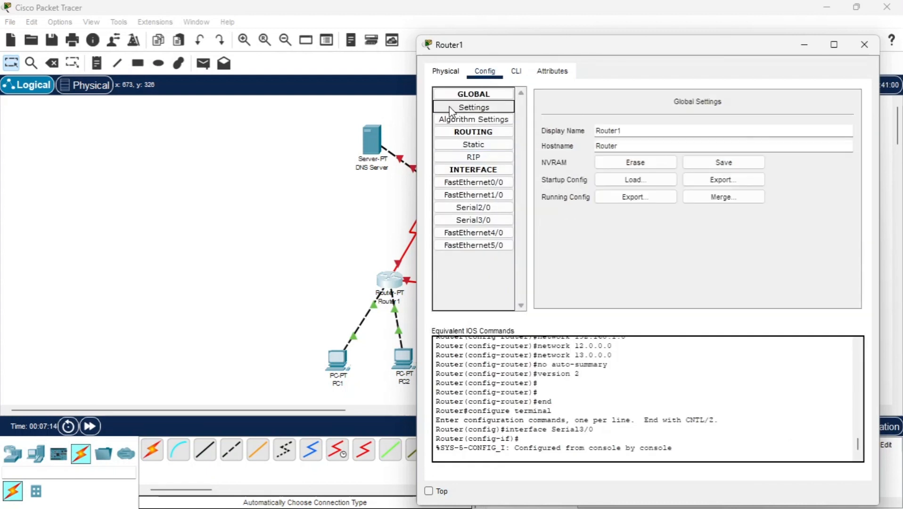
click(725, 164)
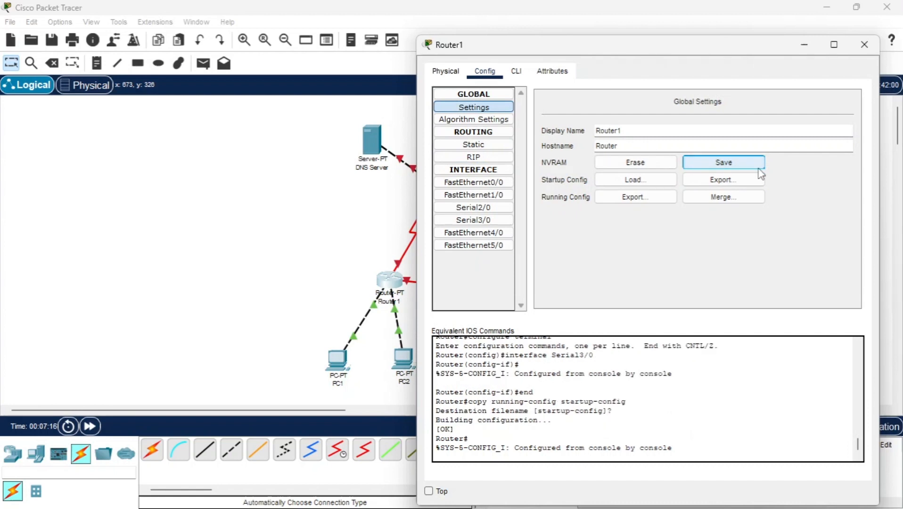
click(864, 44)
Configure Router2's FastEthernet0/0 with IPv4 address 192.168.1.253 and subnet mask 255.255.255.128, and switch the port on
click(500, 284)
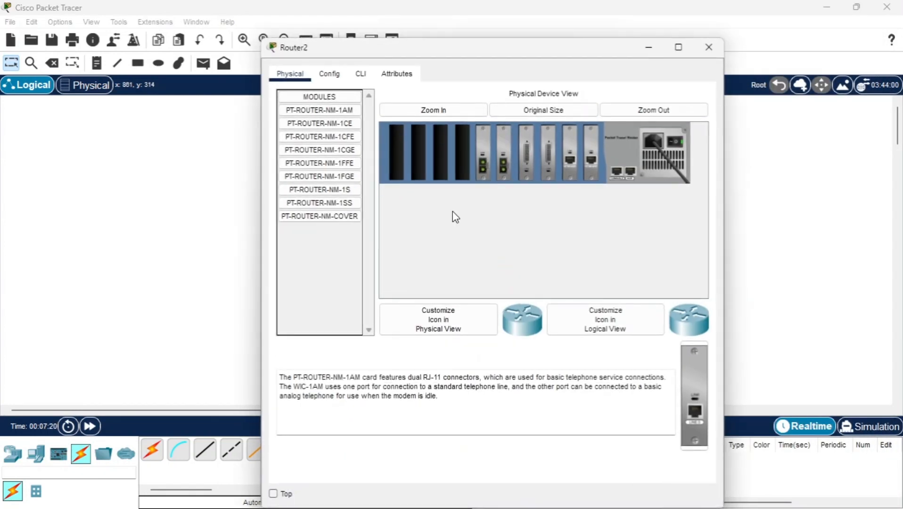
click(329, 78)
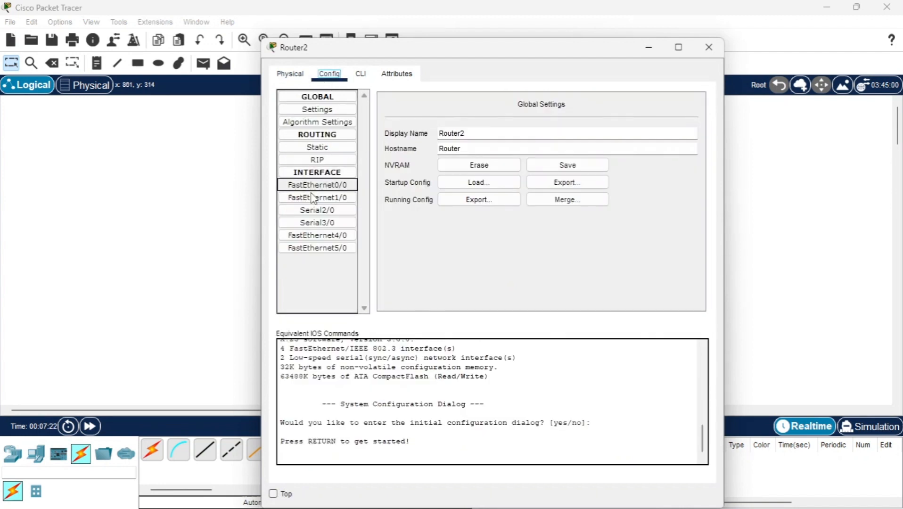
click(330, 185)
click(579, 195)
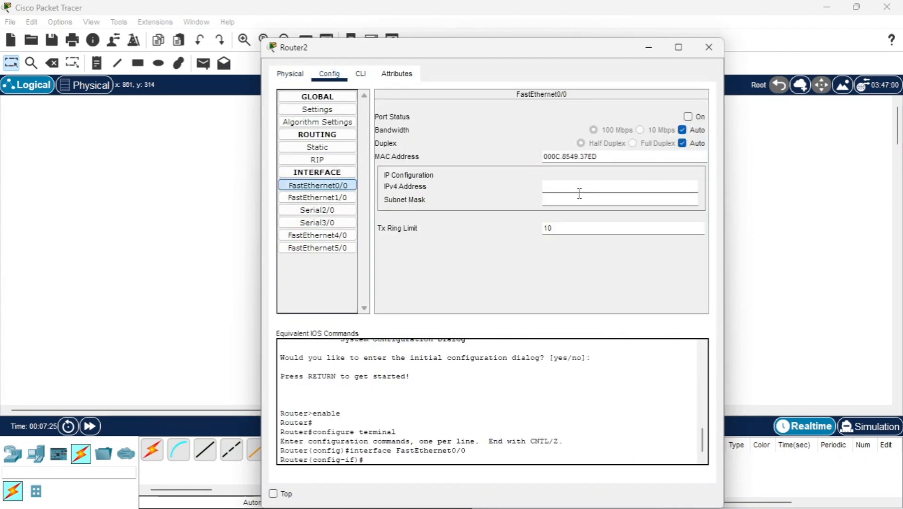
text(192.168.1.253)
click(587, 197)
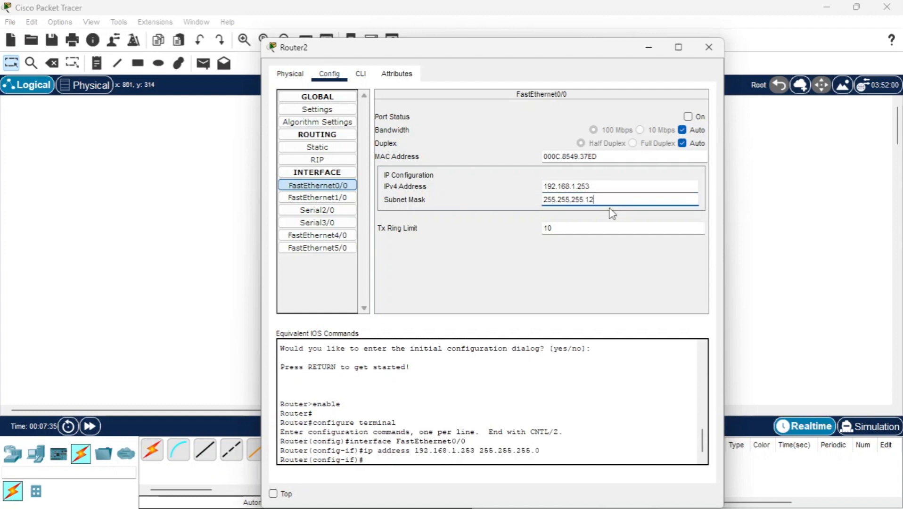
text(128)
click(688, 117)
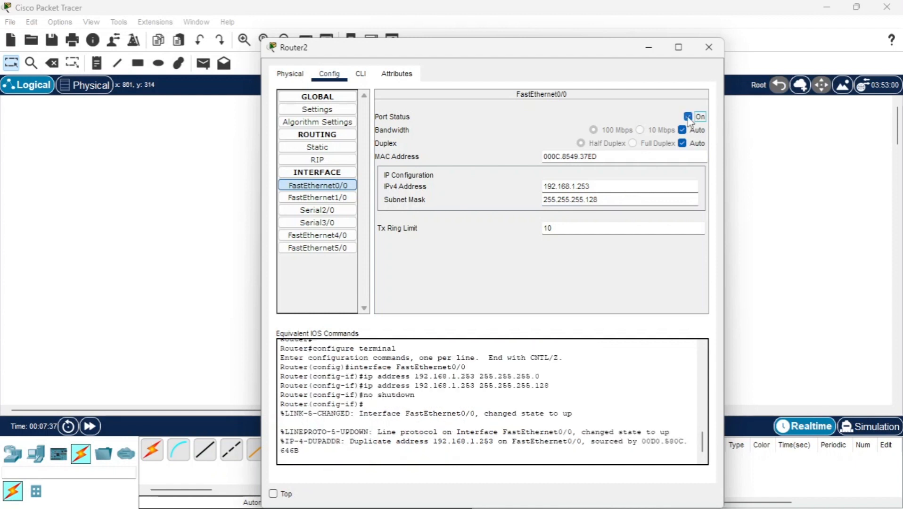
Configure Router2's Serial2/0 with IPv4 address 12.12.12.2 and subnet mask 255.255.255.0, and switch the port on
click(304, 210)
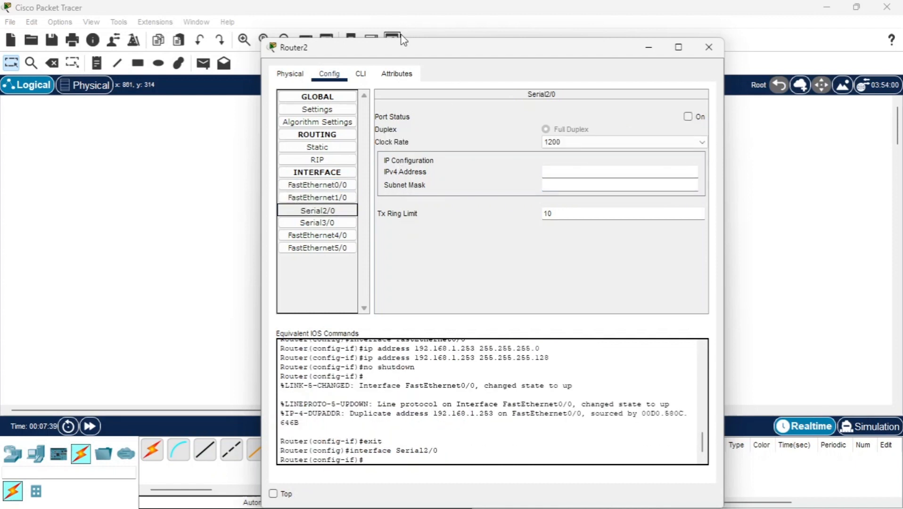
drag(404, 44, 611, 36)
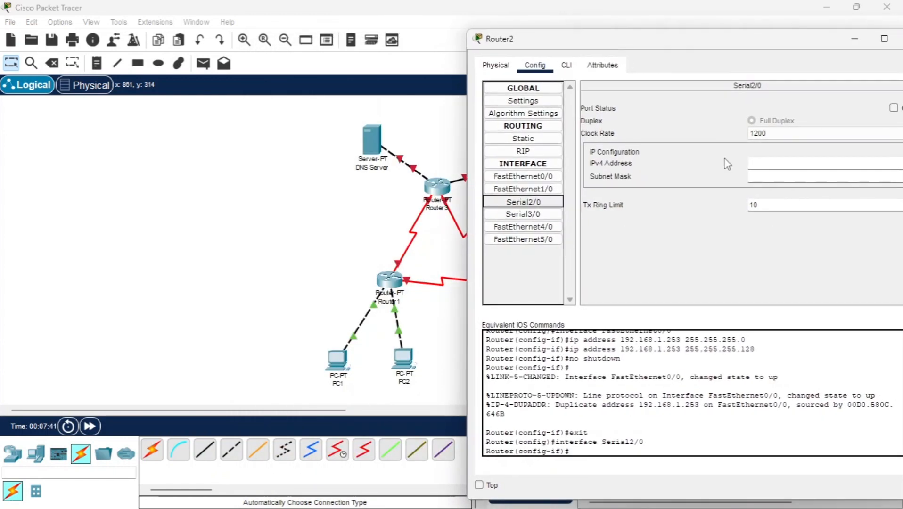
click(766, 163)
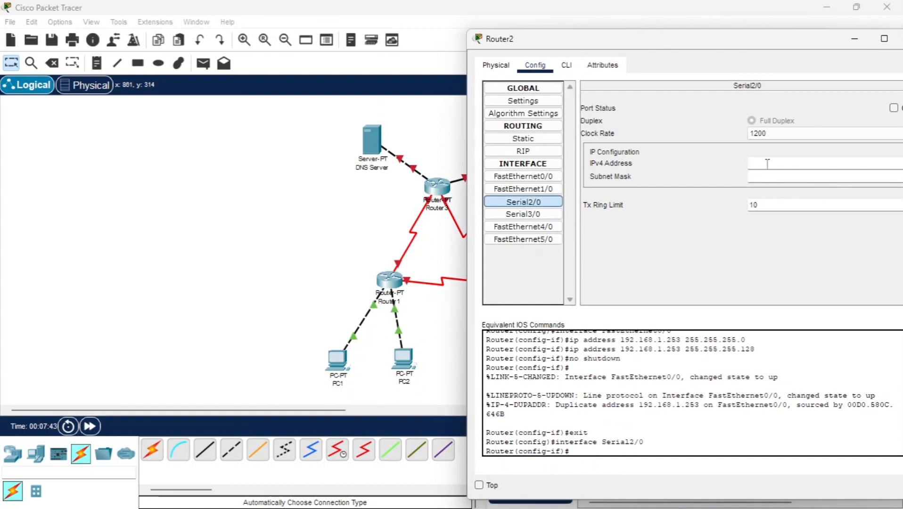
text(12.12.12.2)
click(788, 175)
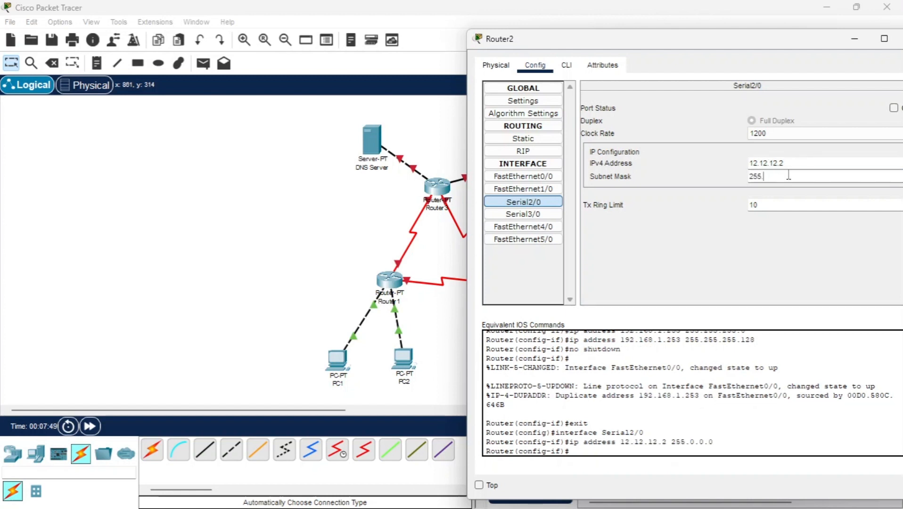
text(255.255.5)
key(BackSpace)
key(BackSpace)
text(255.0)
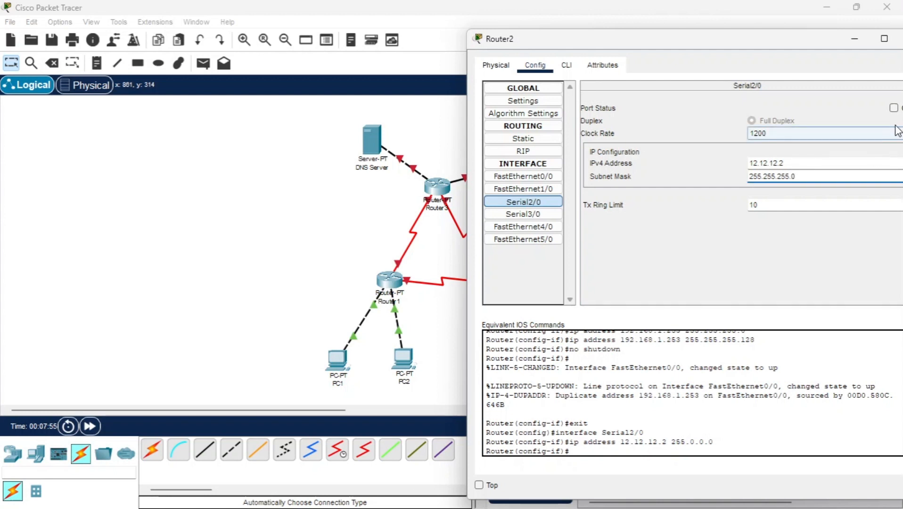
click(893, 108)
Configure Router2's Serial3/0 with IPv4 address 23.23.23.2 and subnet mask 255.255.255.0, and switch the port on
click(523, 215)
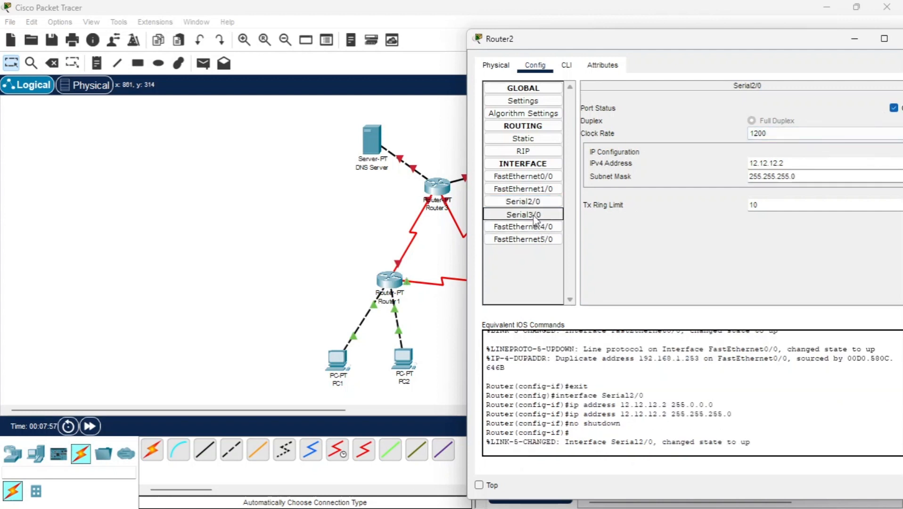
click(789, 163)
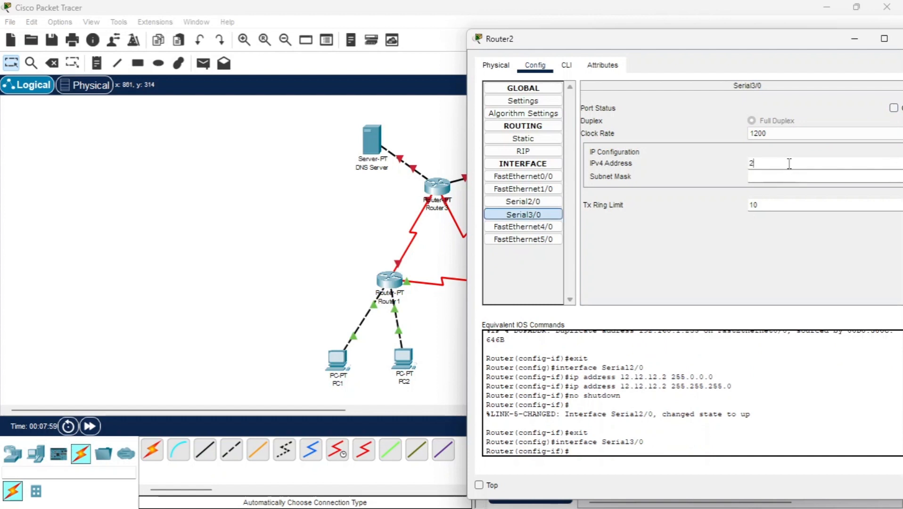
text(23.23.2)
click(784, 178)
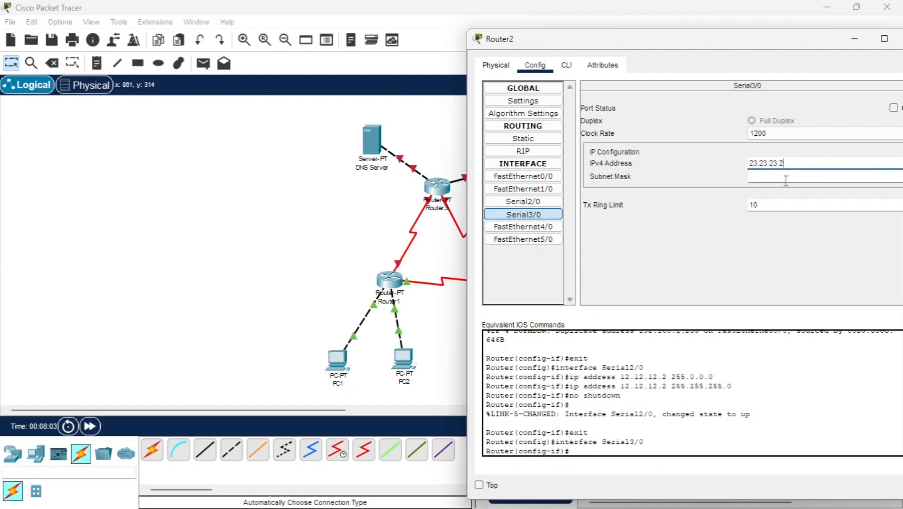
key(BackSpace)
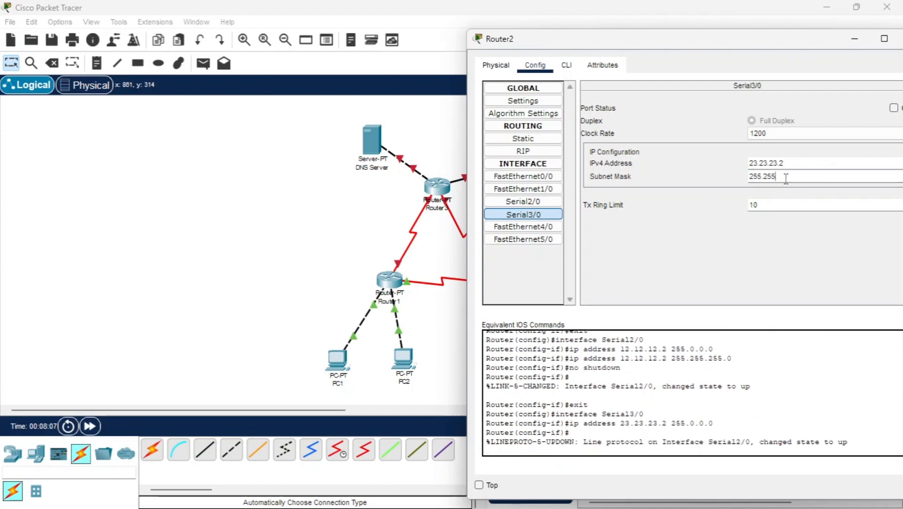
text(255.255.0)
click(893, 107)
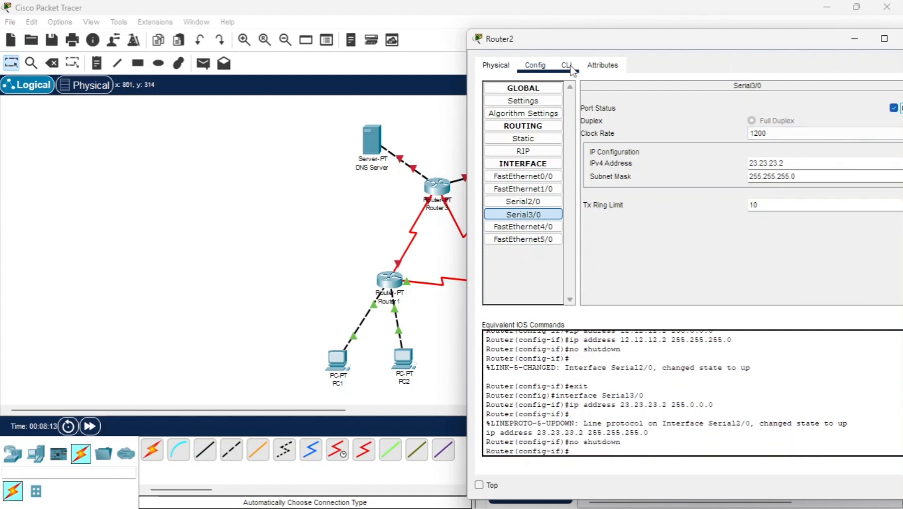
Add the networks 192.168.1.0, 12.12.12.0 and 23.23.23.0 to Router2's RIP routing
click(542, 151)
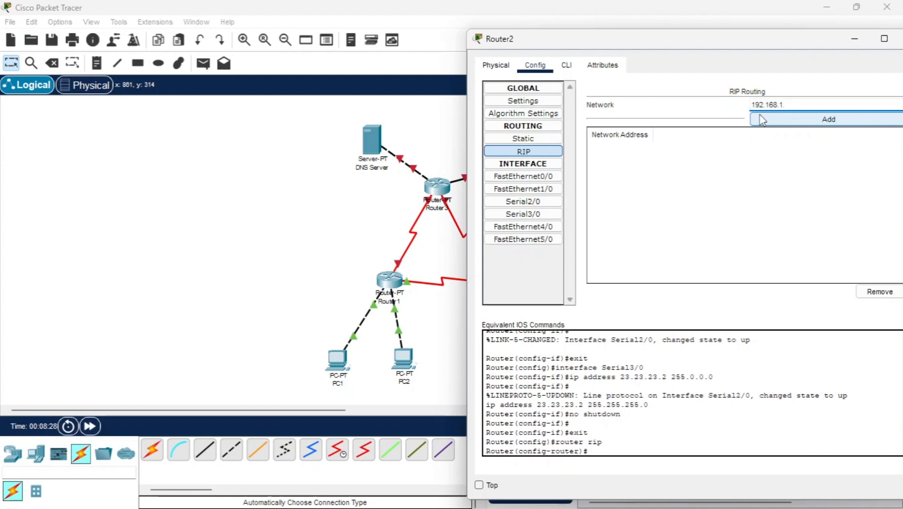
click(790, 124)
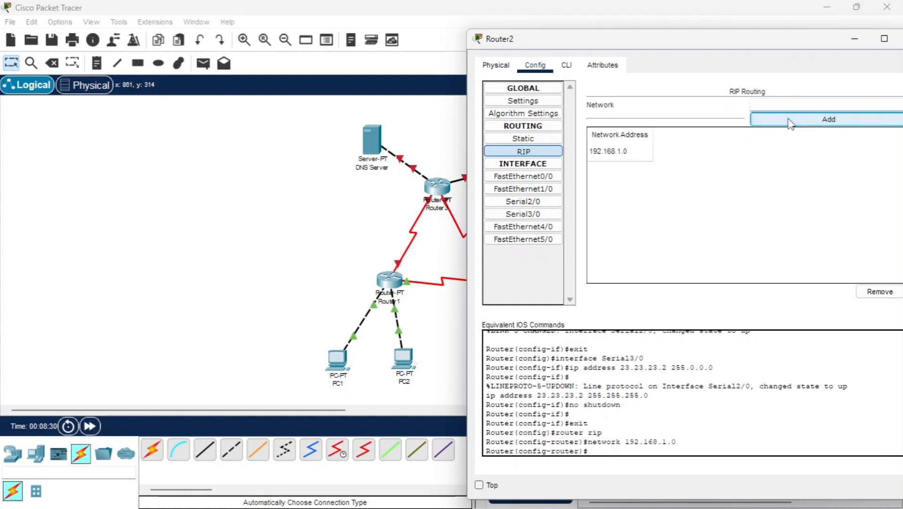
click(806, 102)
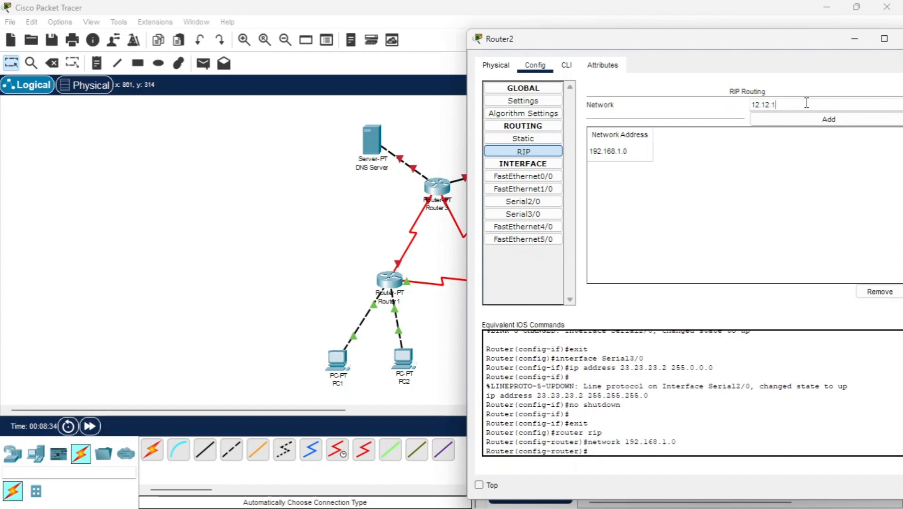
text(12.12.12.0)
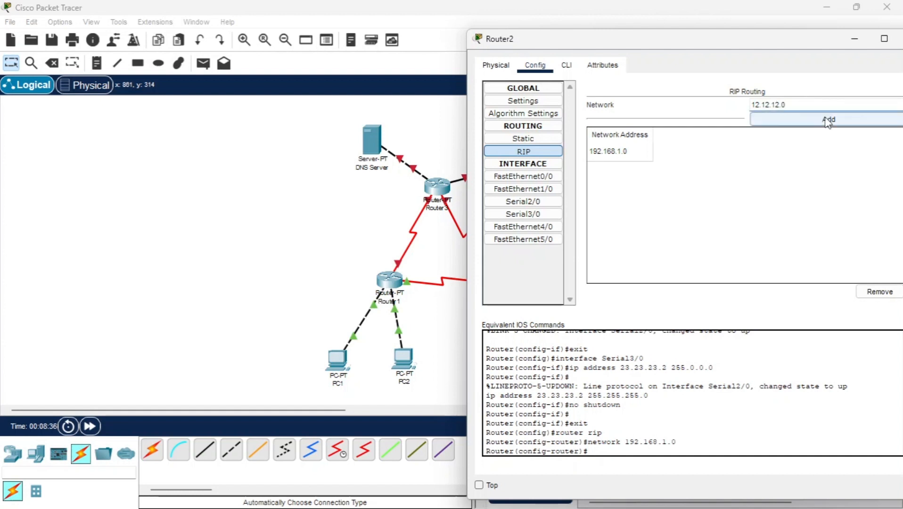
click(820, 118)
click(808, 104)
text(23.)
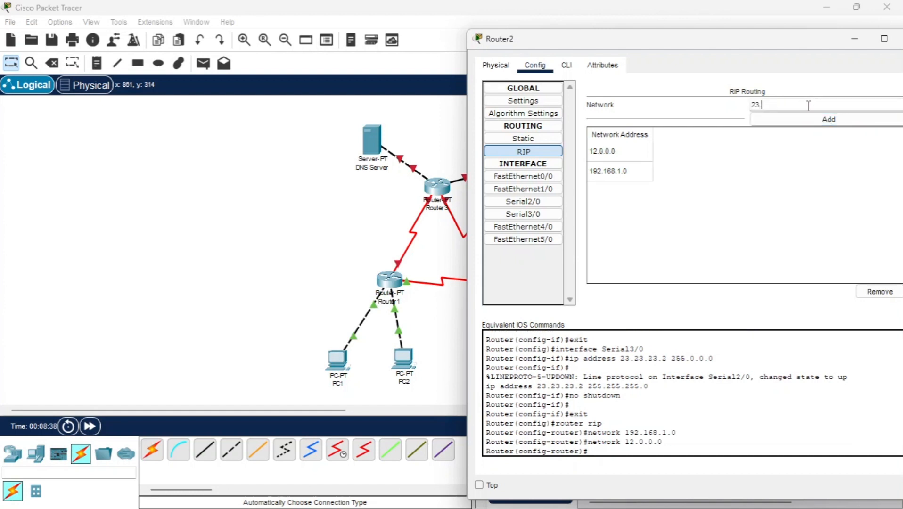
text(23.23.0)
click(801, 119)
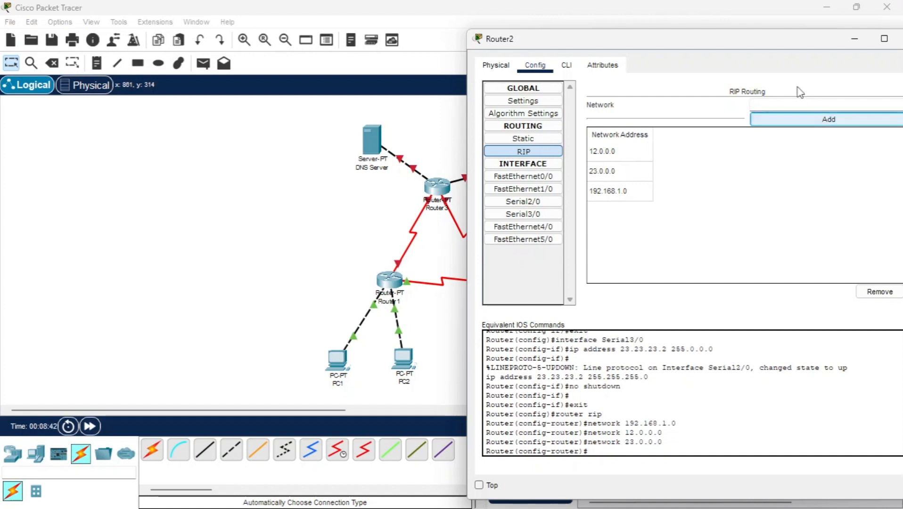
Run "no auto-summary" and "version 2" in Router2's command line to disable RIP auto-summary and use RIP version 2
click(567, 66)
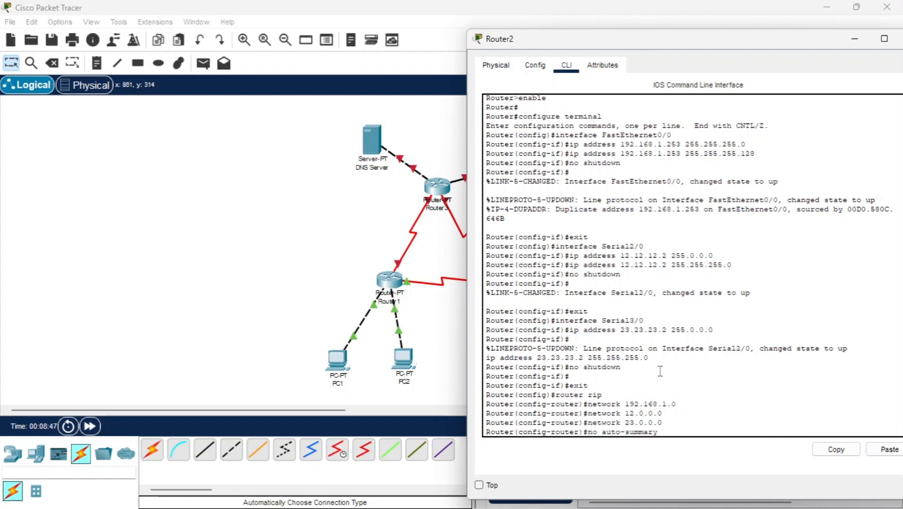
key(Return)
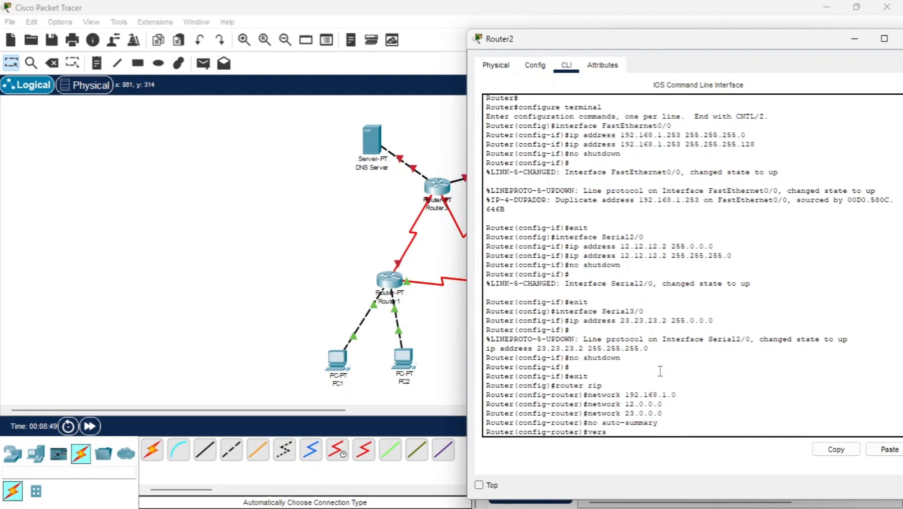
text(version 2)
key(Return)
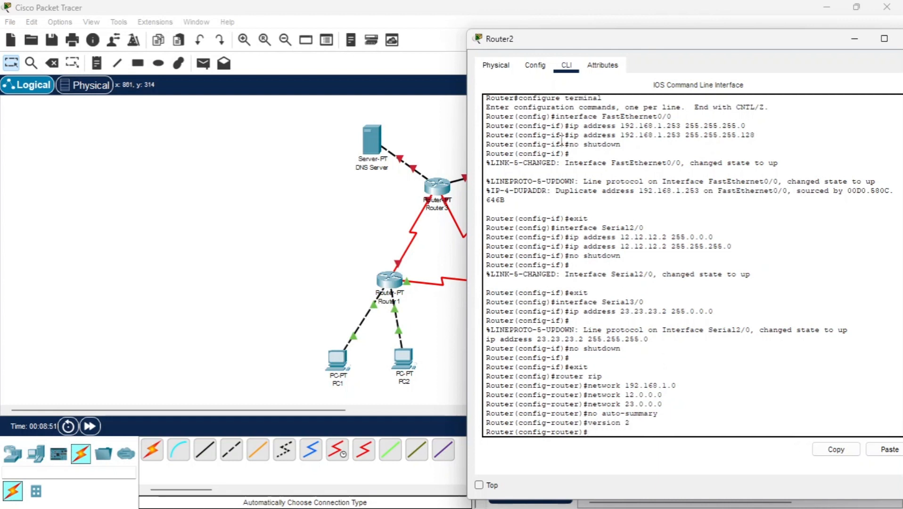
Save Router2's configuration to NVRAM and close its configuration window
click(535, 66)
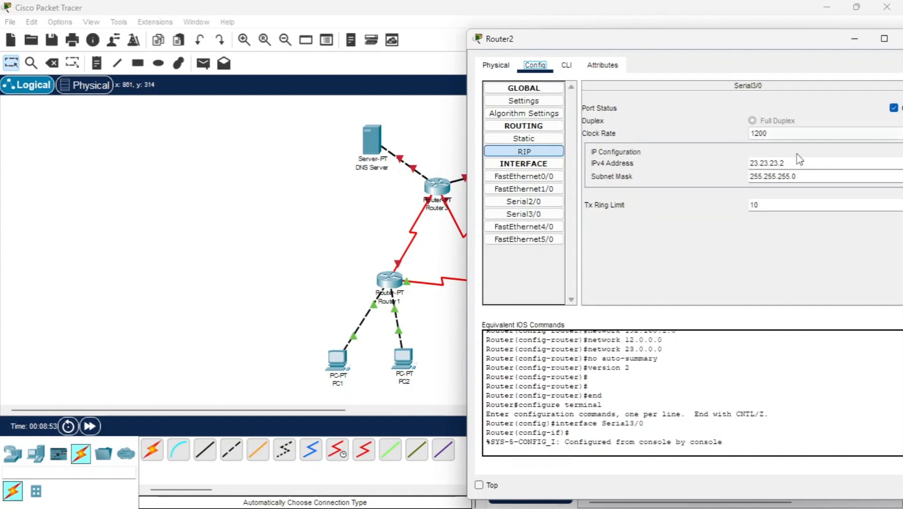
click(543, 104)
click(768, 158)
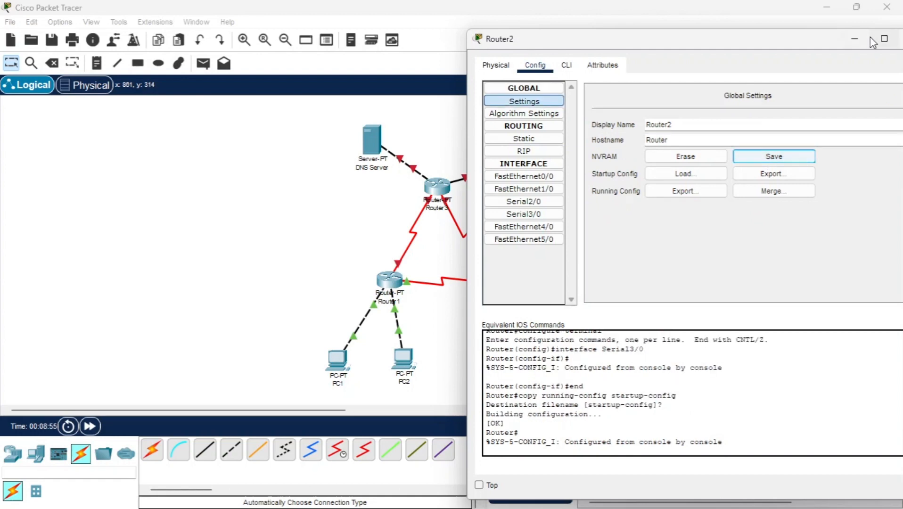
drag(812, 38, 681, 59)
click(782, 62)
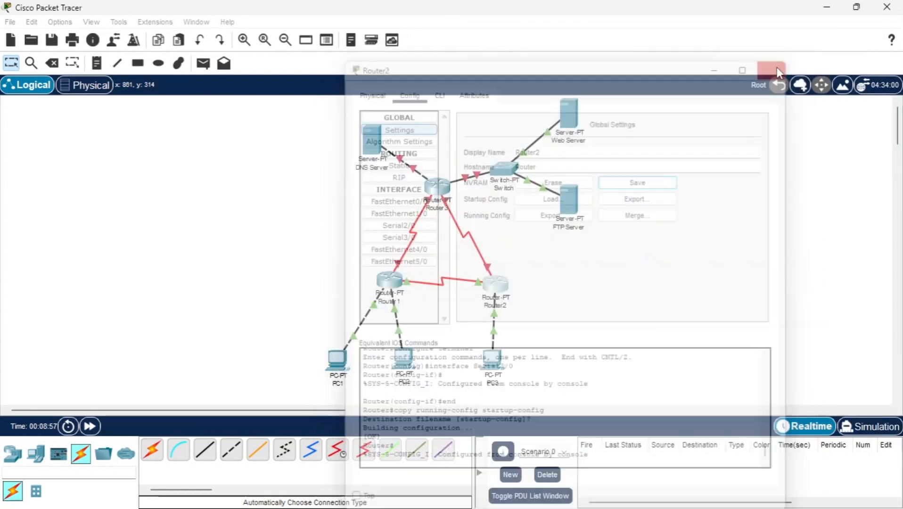
Configure Router3's FastEthernet0/0 with IPv4 address 33.33.33.3 and subnet mask 255.255.255.0, and switch the port on
click(440, 188)
click(329, 77)
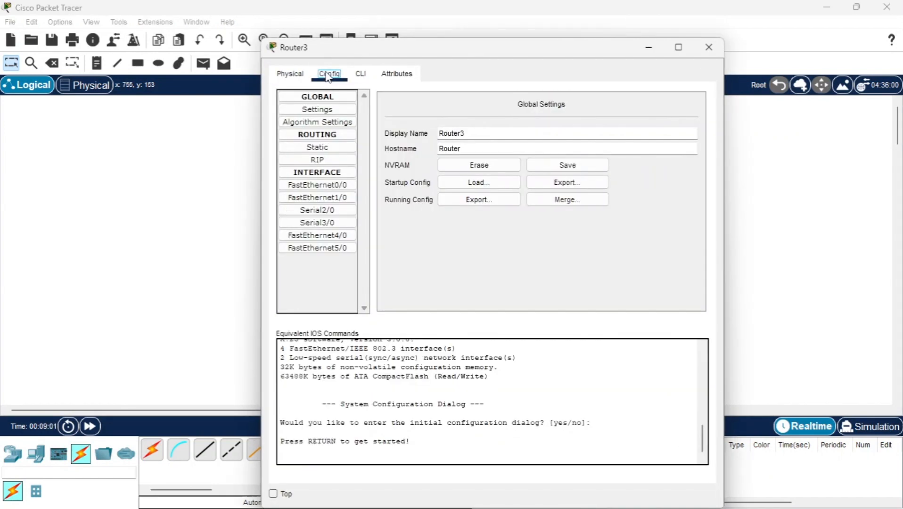
click(333, 186)
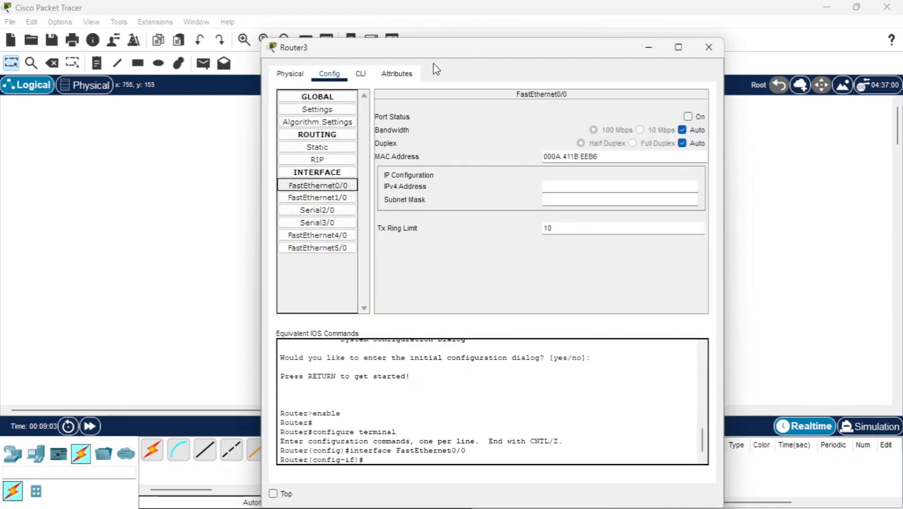
drag(401, 53, 554, 53)
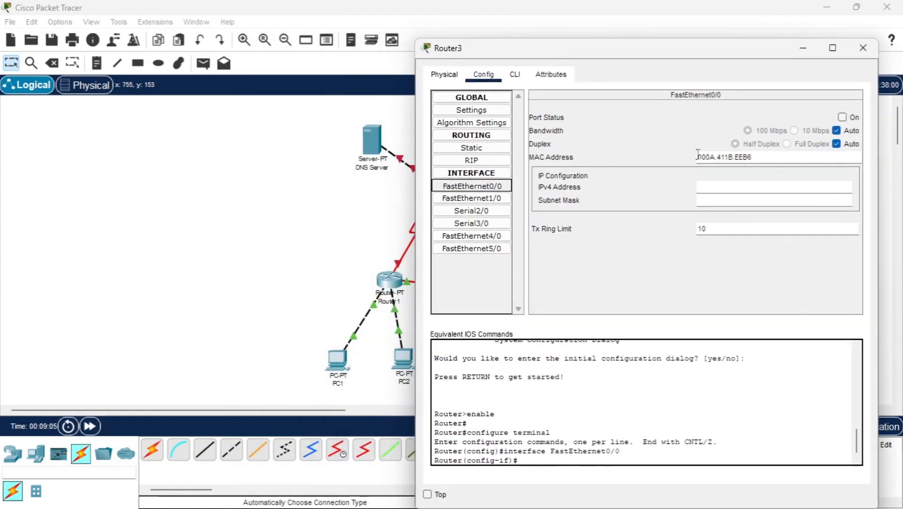
click(741, 183)
text(33.33.33.3)
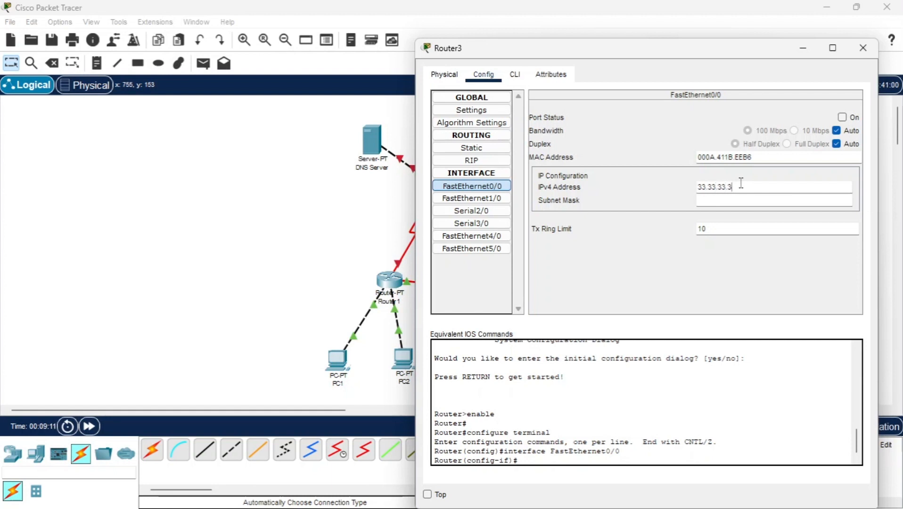
click(766, 201)
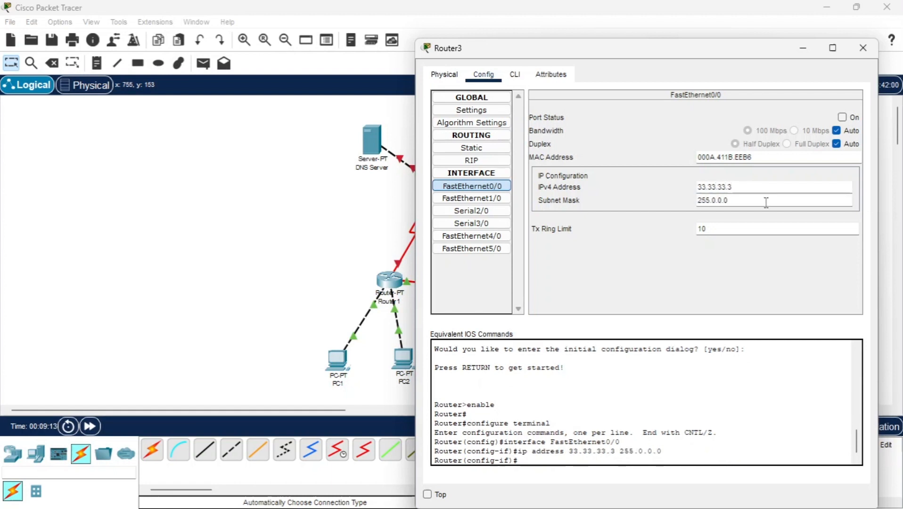
key(BackSpace)
key(BackSpace)
key(BackSpace)
text(255.255)
key(ctrl+a)
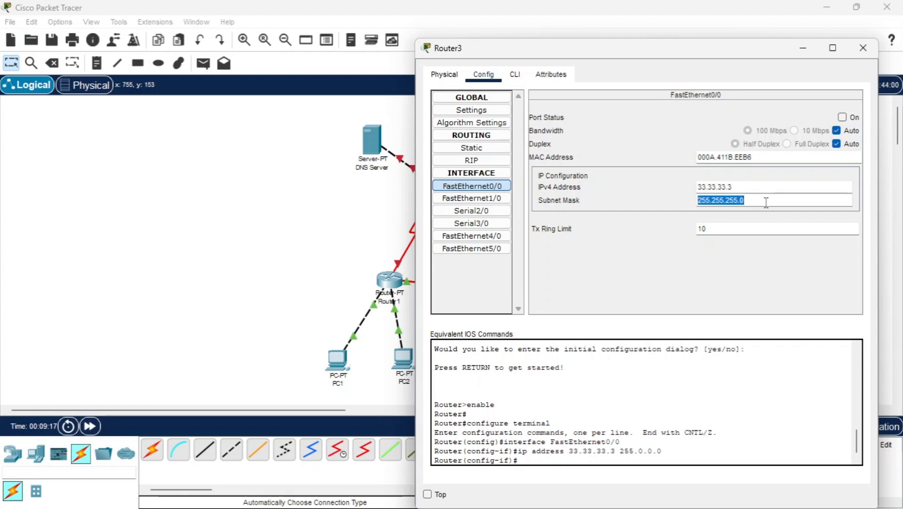
click(842, 117)
Configure Router3's FastEthernet1/0 with IPv4 address 43.43.43.3 and subnet mask 255.255.255.0, and switch the port on
click(471, 198)
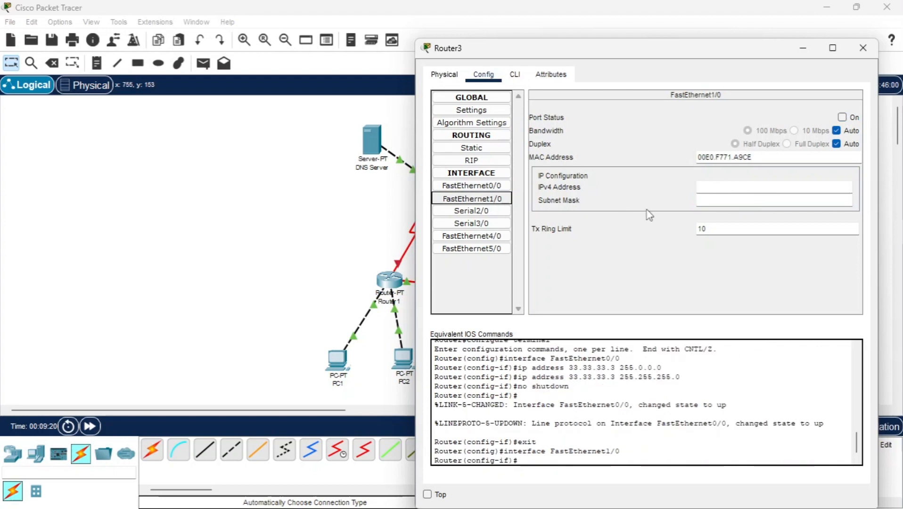
click(739, 187)
drag(614, 48, 596, 75)
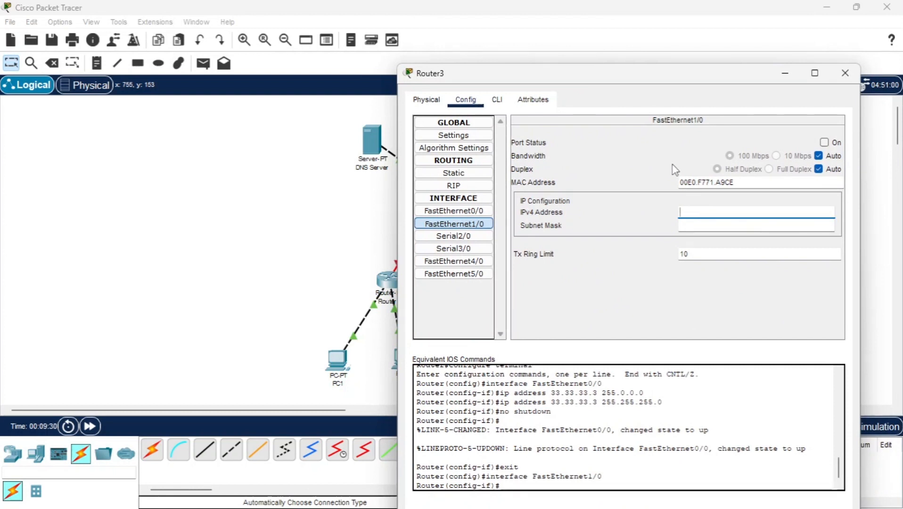
text(43.43.43.3)
click(695, 225)
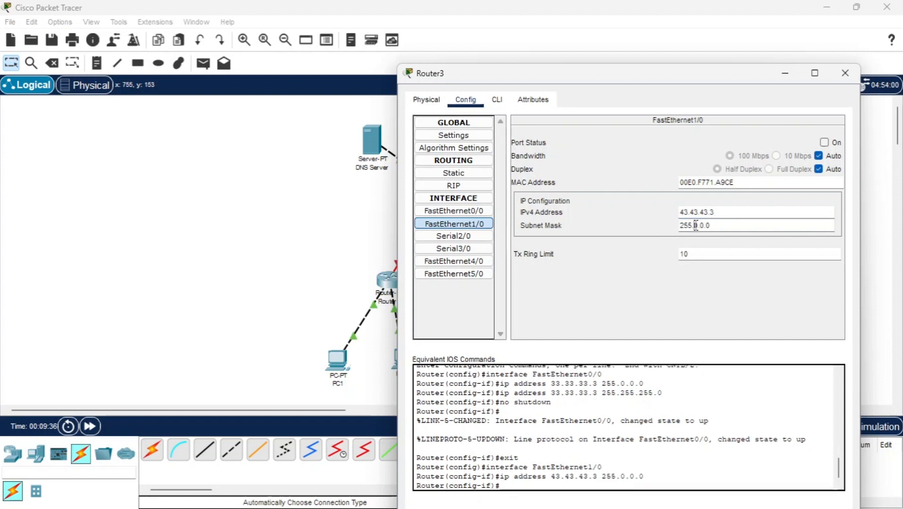
double_click(695, 225)
text(255.255.255.0)
click(824, 142)
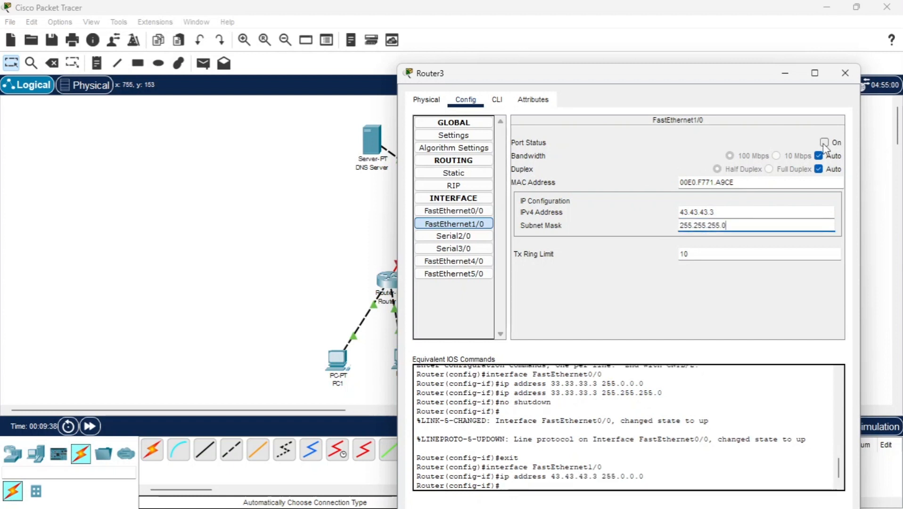
Configure Router3's Serial2/0 with IPv4 address 13.13.13.3 and subnet mask 255.255.255.0, and switch the port on
click(464, 236)
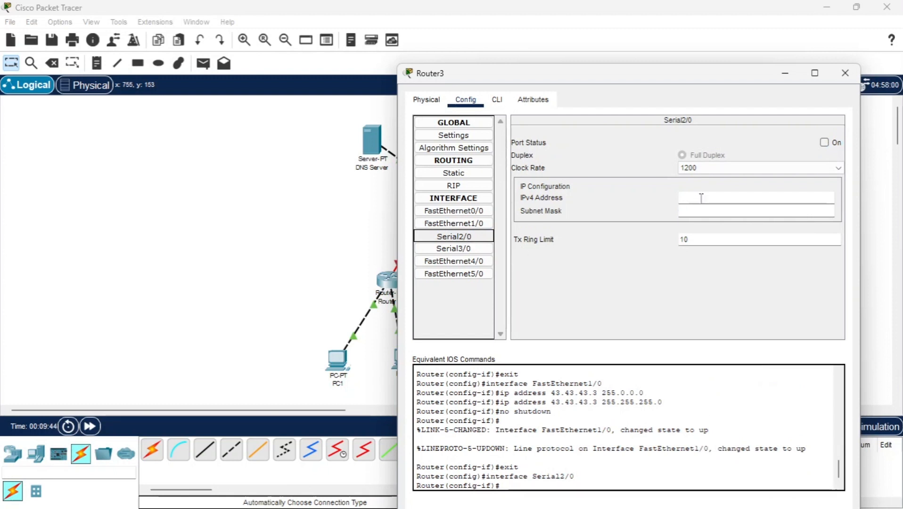
click(715, 194)
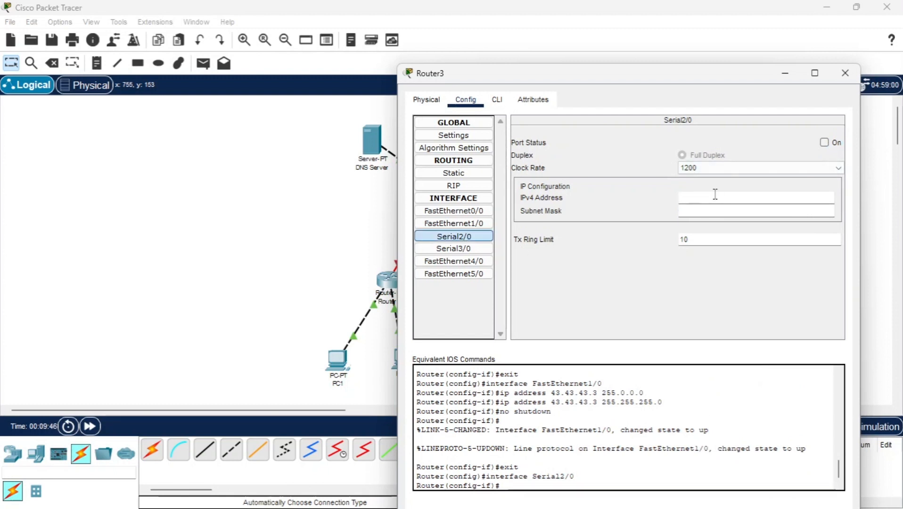
text(13.13.13.3)
click(731, 211)
double_click(731, 211)
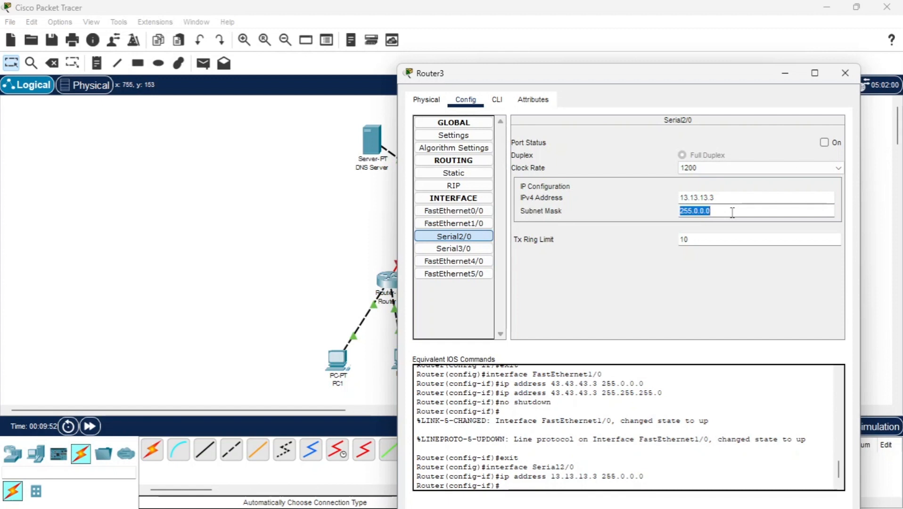
text(255.255.255.0)
click(824, 142)
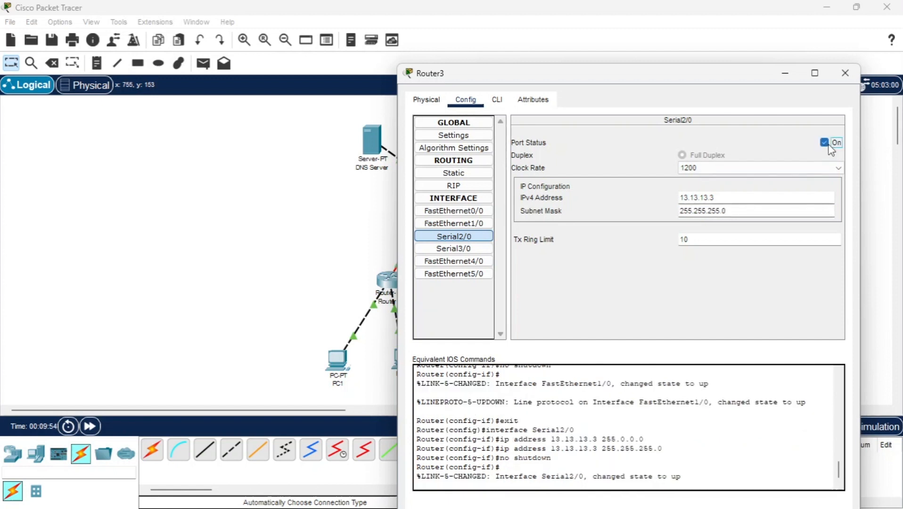
Configure Router3's Serial3/0 with IPv4 address 23.23.23.3 and subnet mask 255.255.255.0, and switch the port on
click(444, 250)
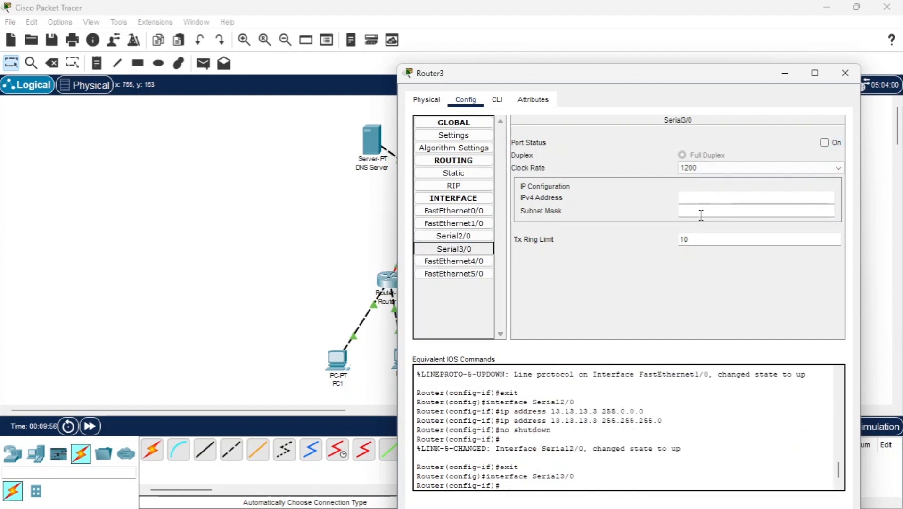
click(710, 203)
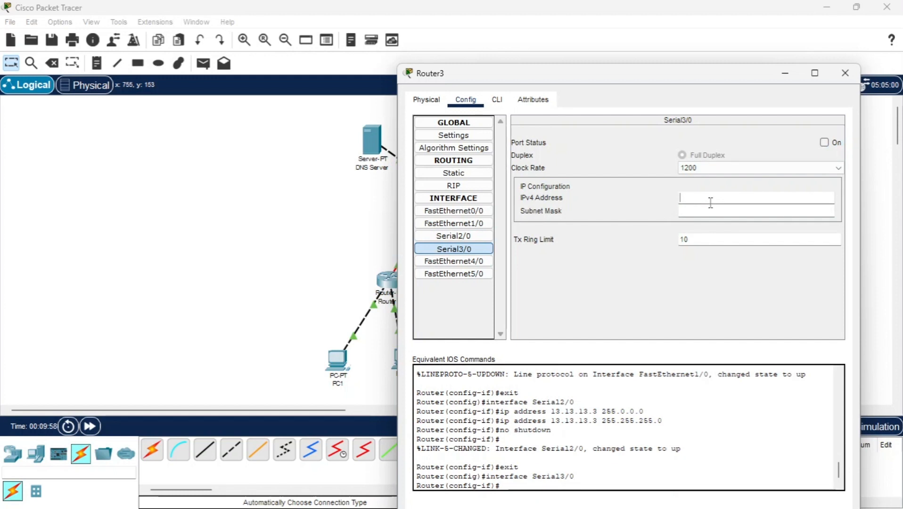
text(23.23.23.3)
click(723, 210)
text(255.255.255.0)
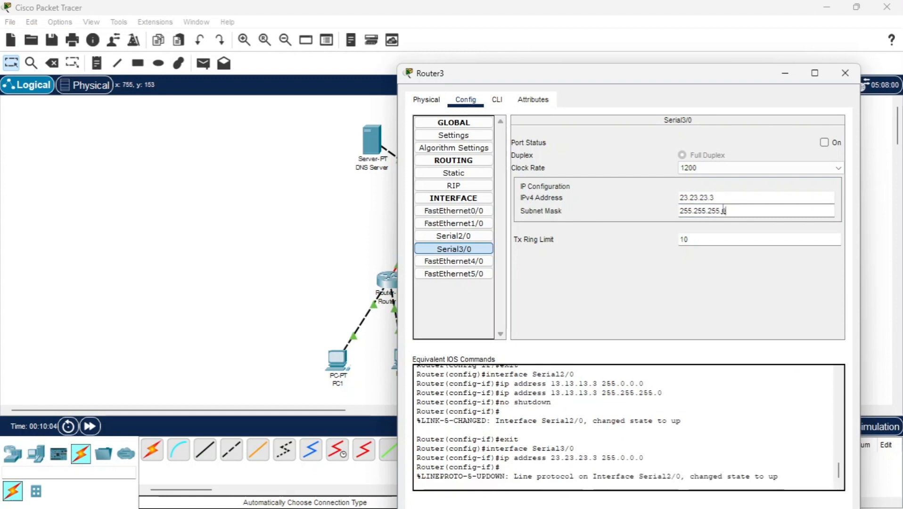
click(824, 142)
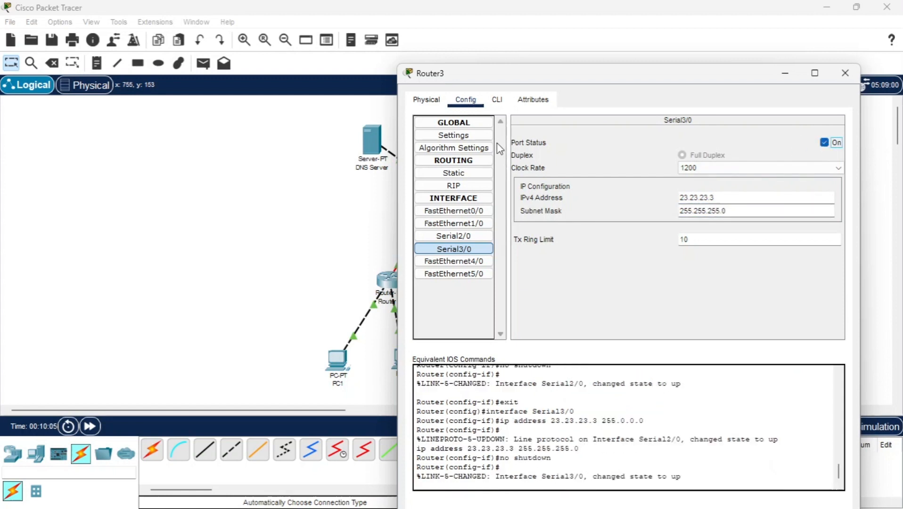
Add the networks 13.13.13.0 and 23.0.0.0 to Router3's RIP routing
click(454, 186)
click(720, 140)
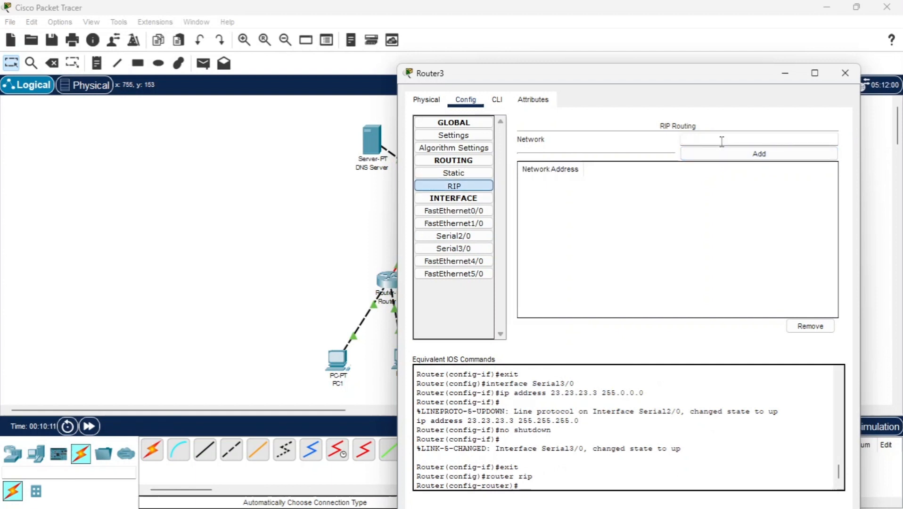
text(13.13.13.)
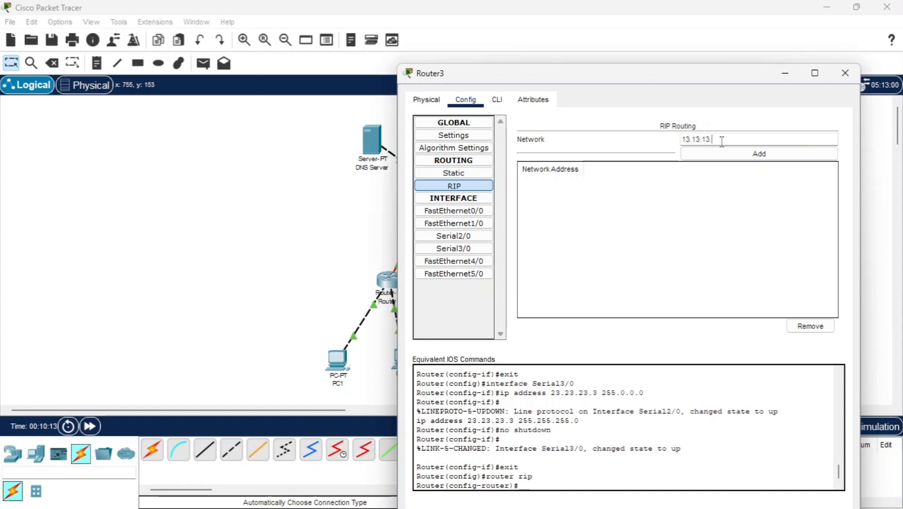
text(0)
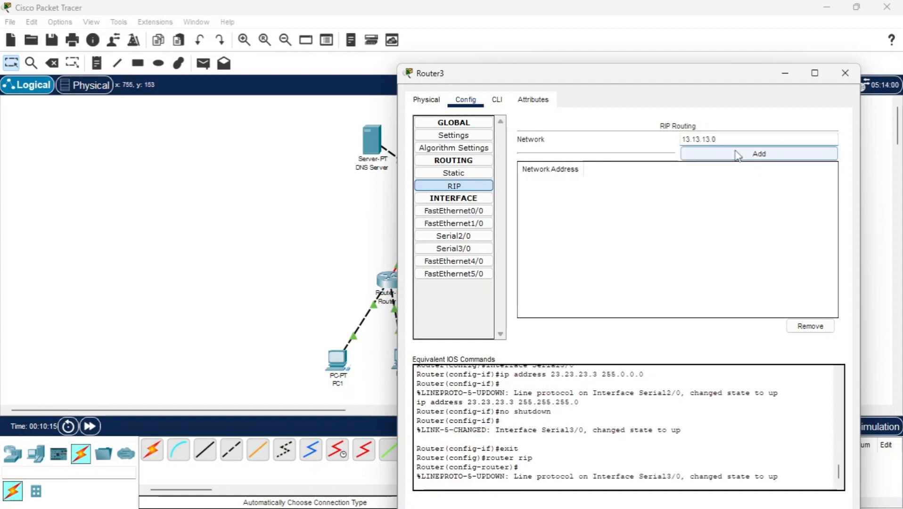
click(737, 155)
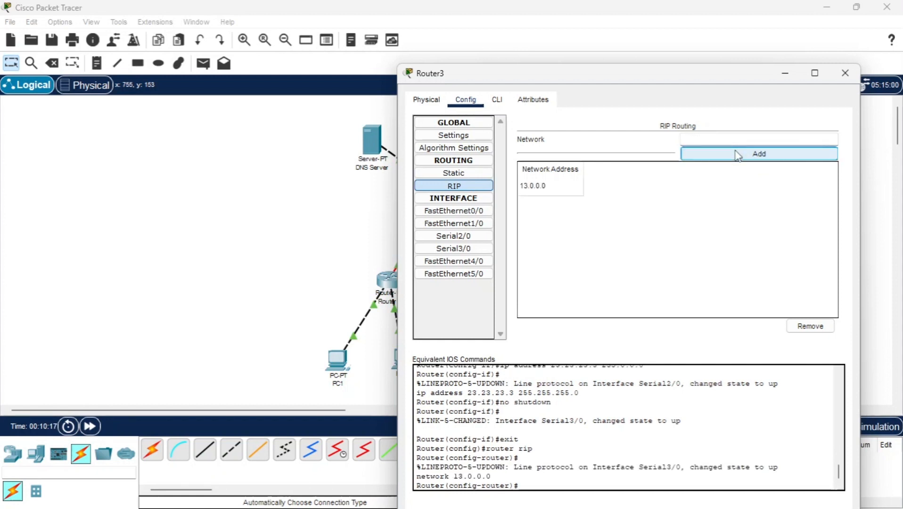
click(746, 141)
text(23.)
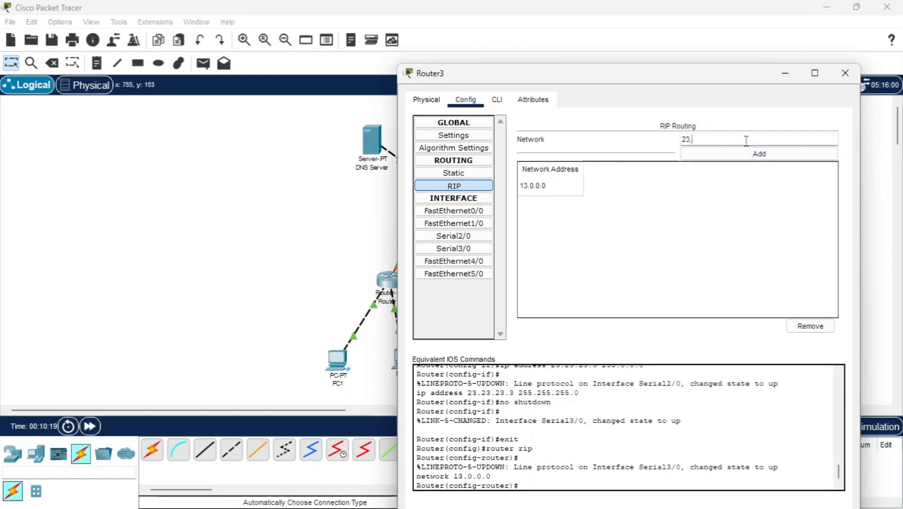
text(0)
key(BackSpace)
key(BackSpace)
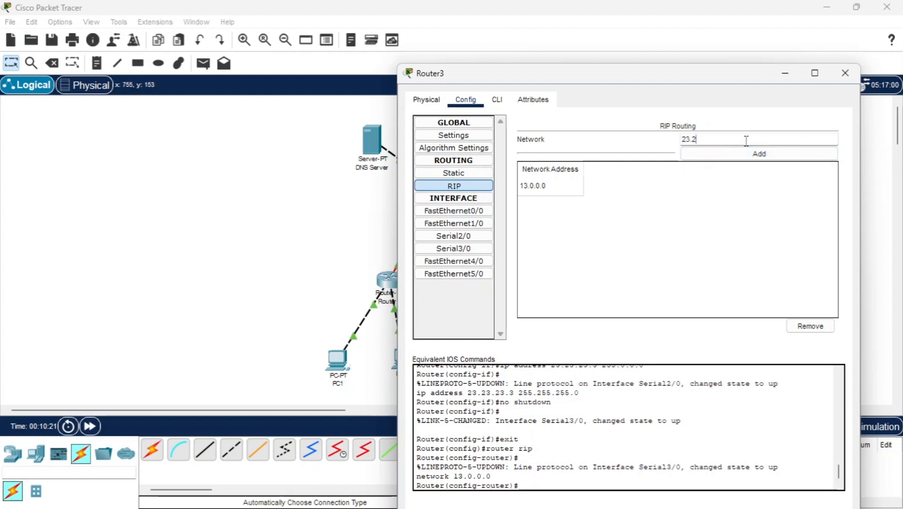
click(768, 155)
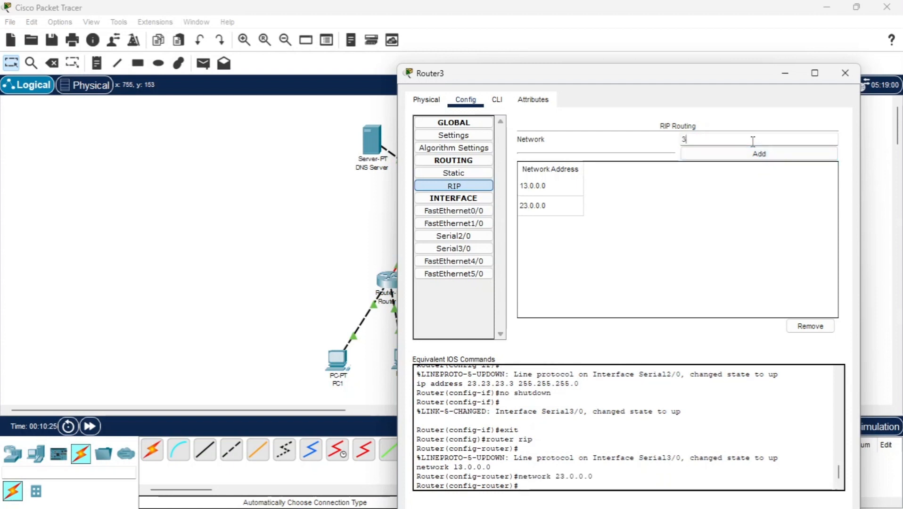
Add the networks 33.33.33.0 and 43.43.43.0 to Router3's RIP routing
click(752, 142)
text(33.33.33.0)
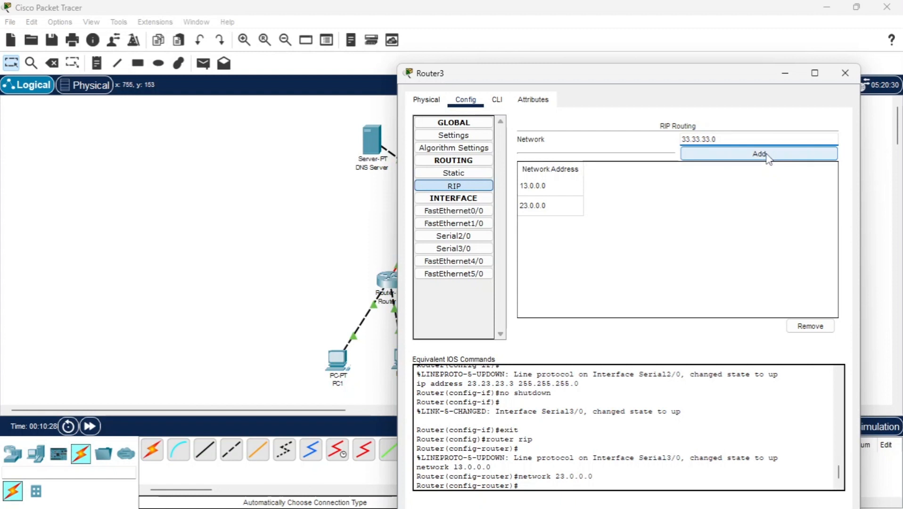
click(766, 156)
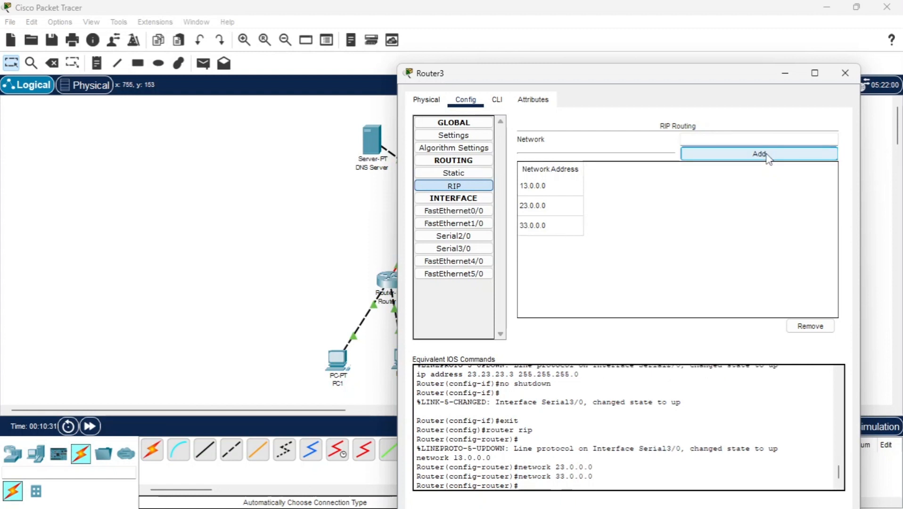
click(759, 138)
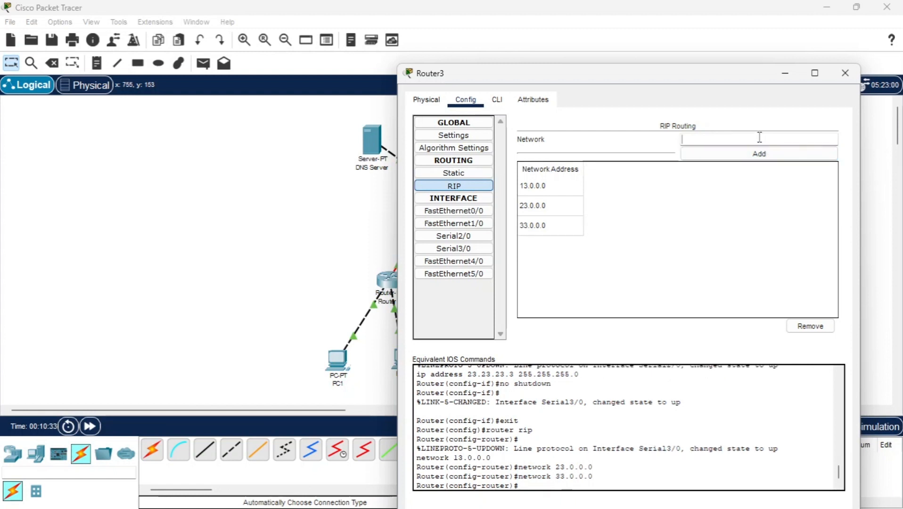
text(43.43.43.0)
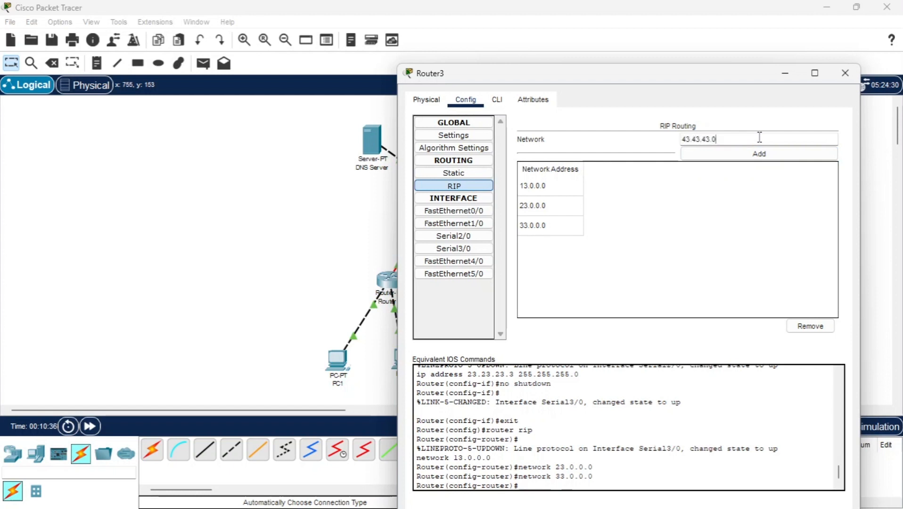
click(778, 156)
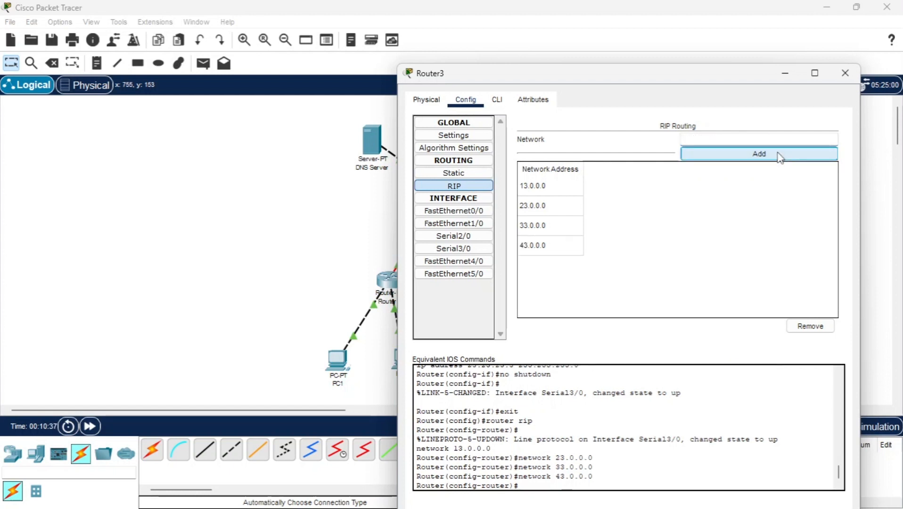
Run "no auto-summary" and "version 2" in Router3's command line to disable RIP auto-summary and use RIP version 2
click(501, 108)
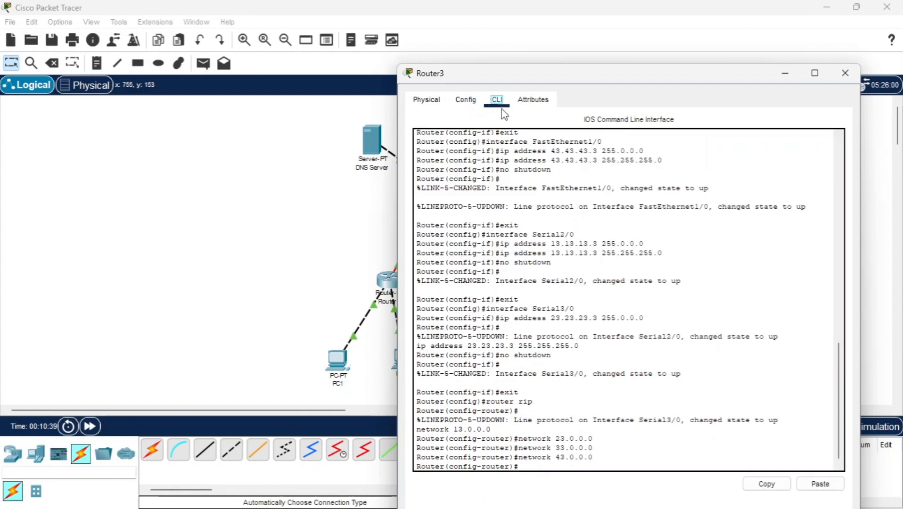
text(no auto-summary)
key(Return)
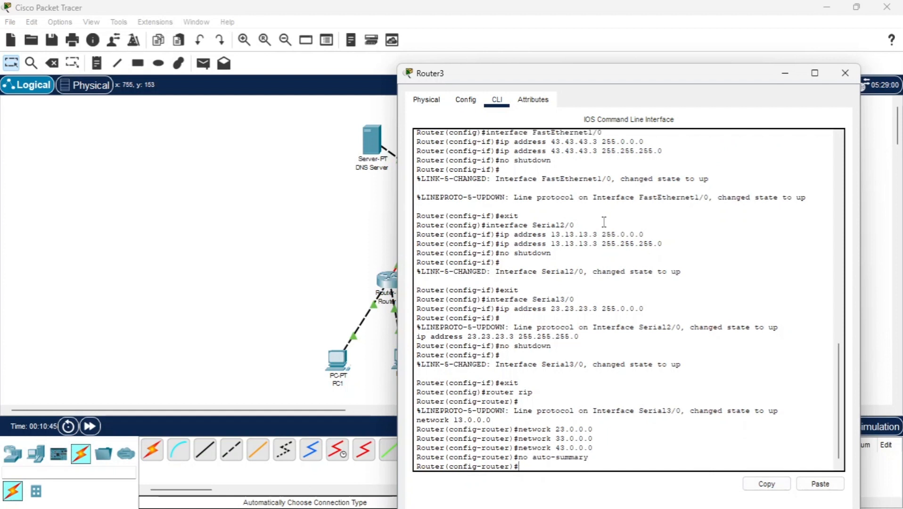
text(version 2)
key(Return)
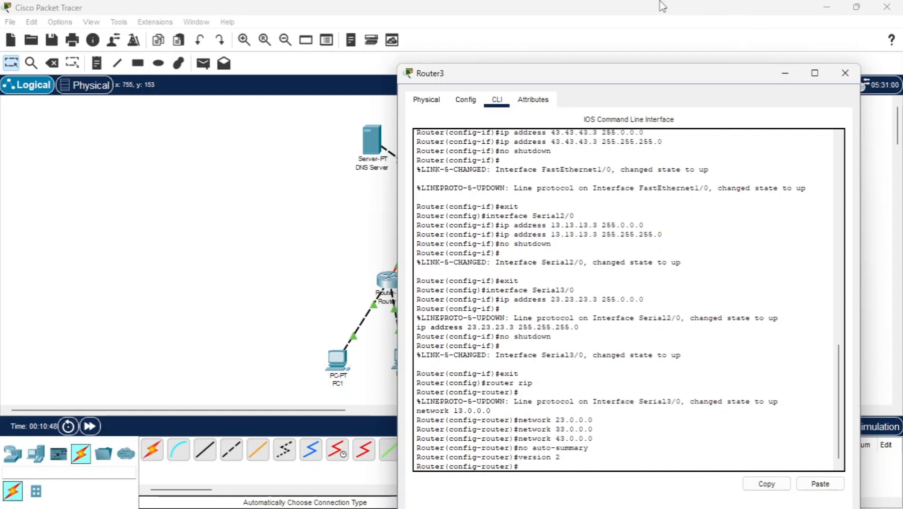
Save Router3's configuration to NVRAM and close its configuration window
click(465, 100)
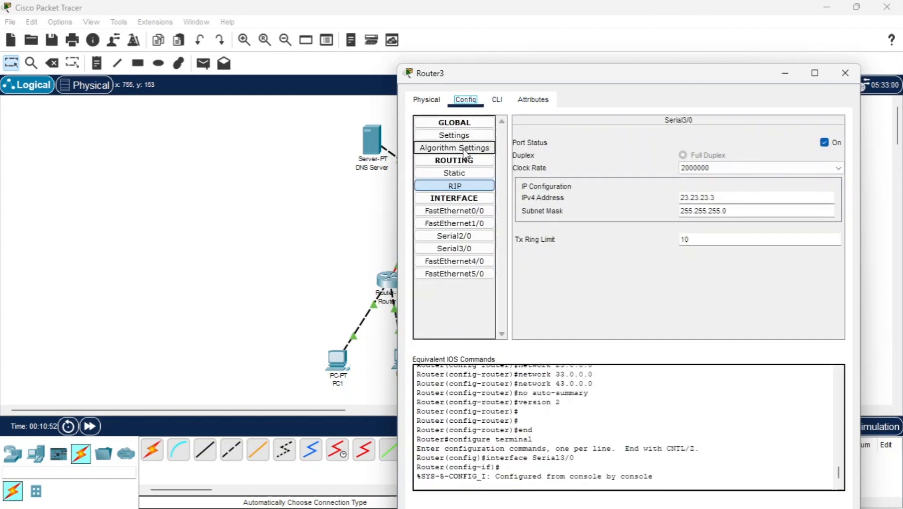
click(462, 136)
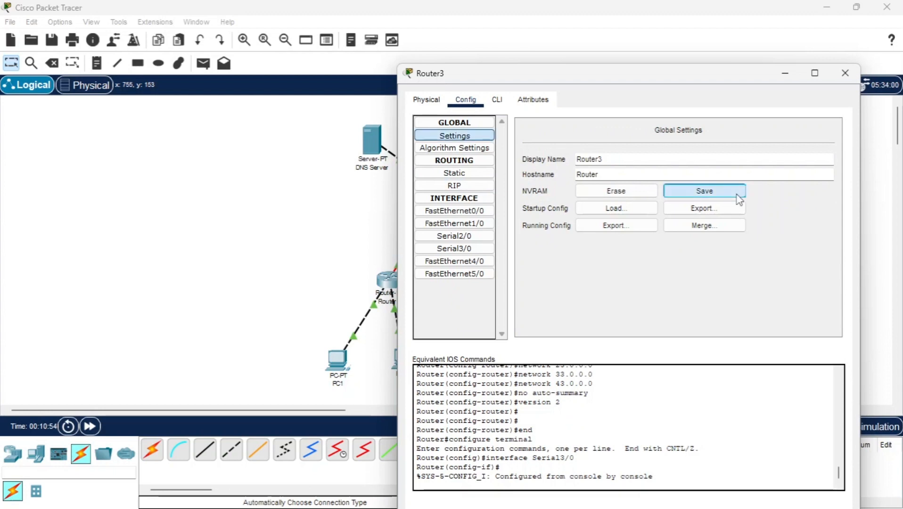
click(735, 193)
click(845, 73)
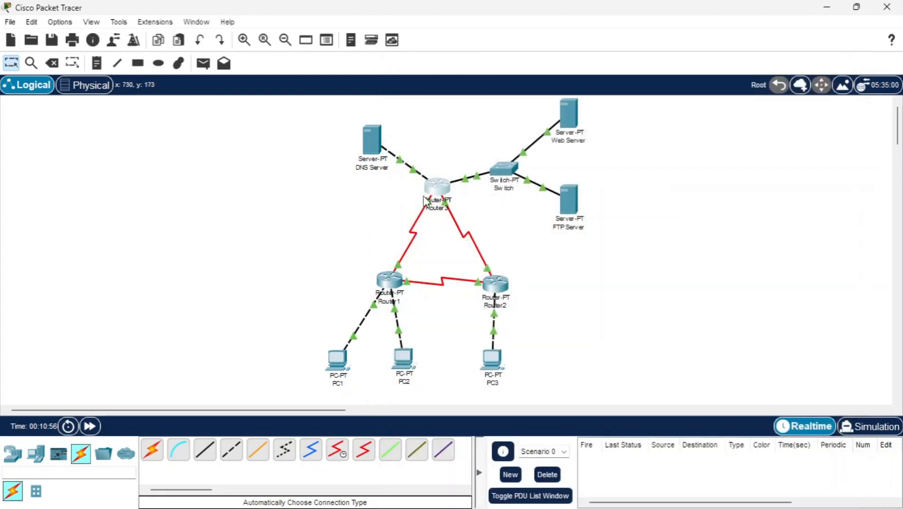
Open the DNS Server's DNS service settings and turn the DNS service on
click(369, 152)
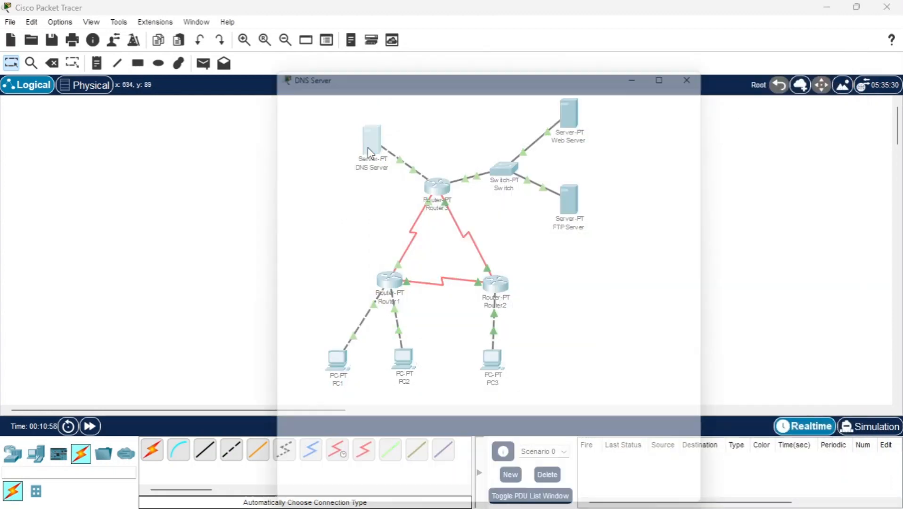
click(330, 75)
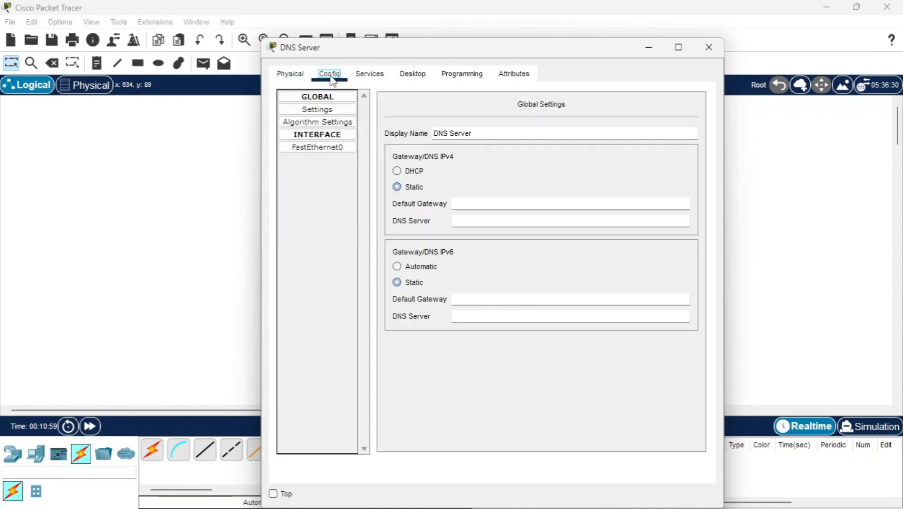
click(410, 74)
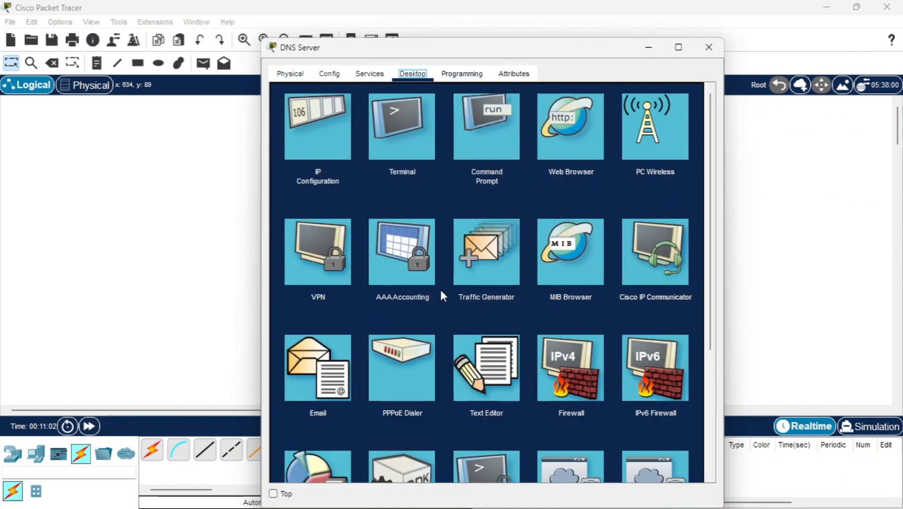
click(364, 75)
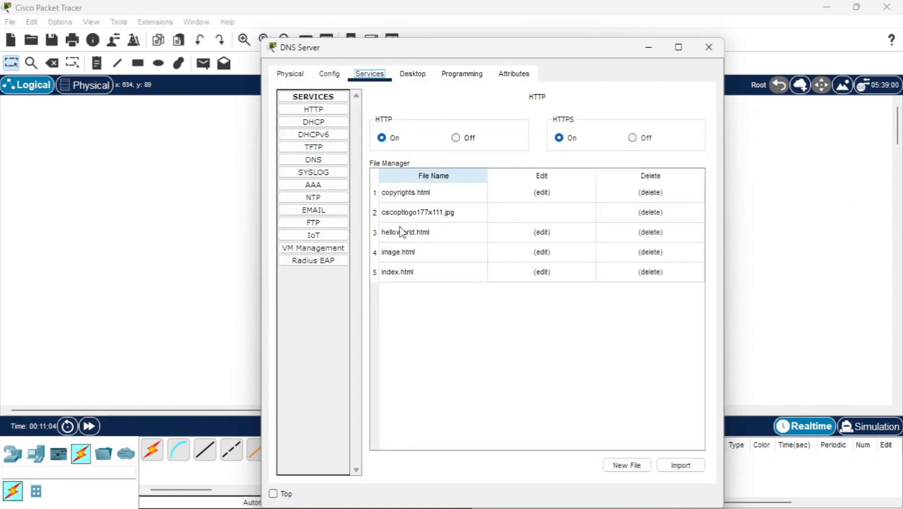
click(314, 160)
click(487, 122)
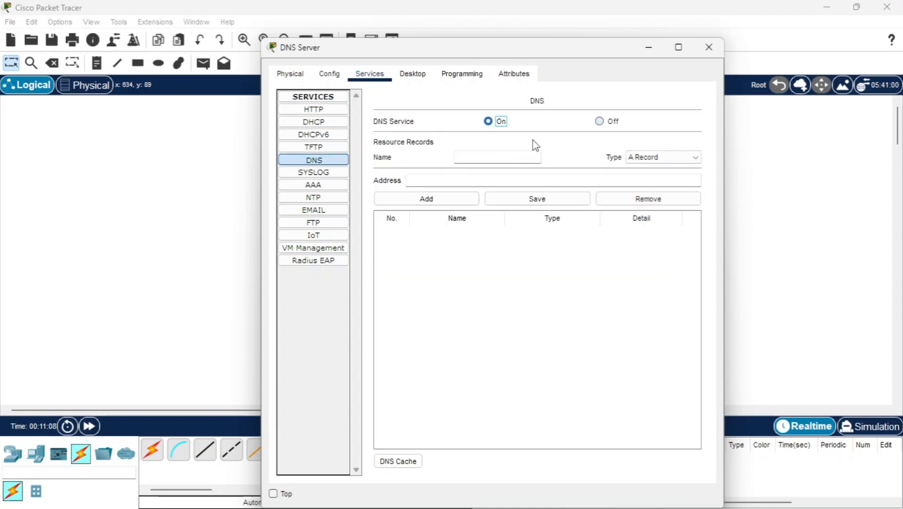
Add an A record for ftp.jarkom.com with address 43.43.43.2 to the DNS Server's DNS service
click(649, 160)
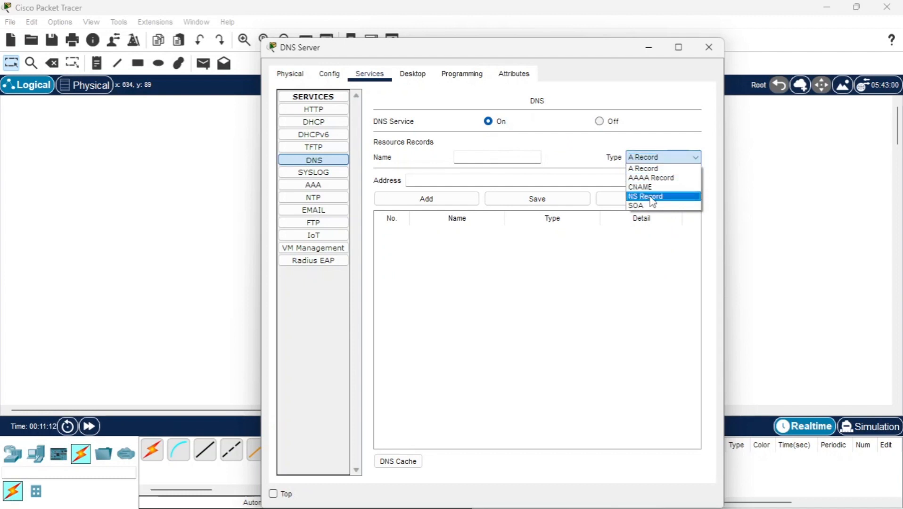
click(643, 168)
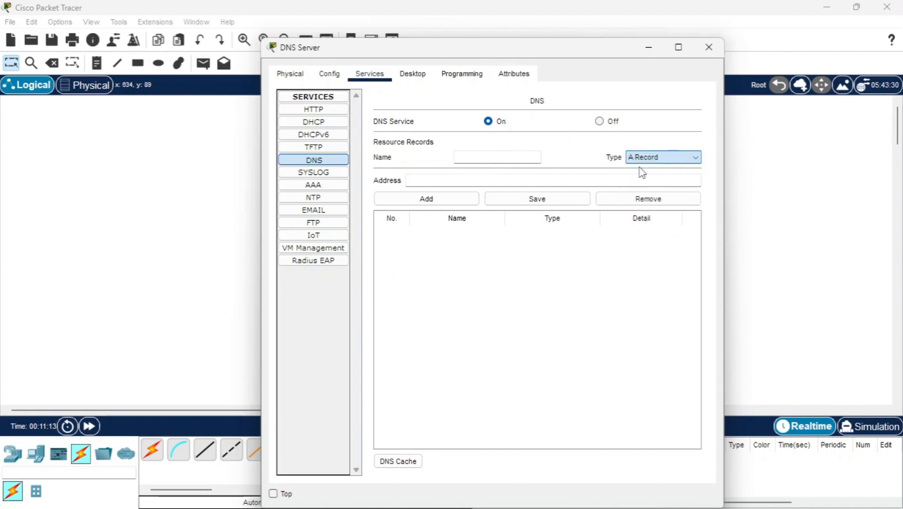
click(505, 156)
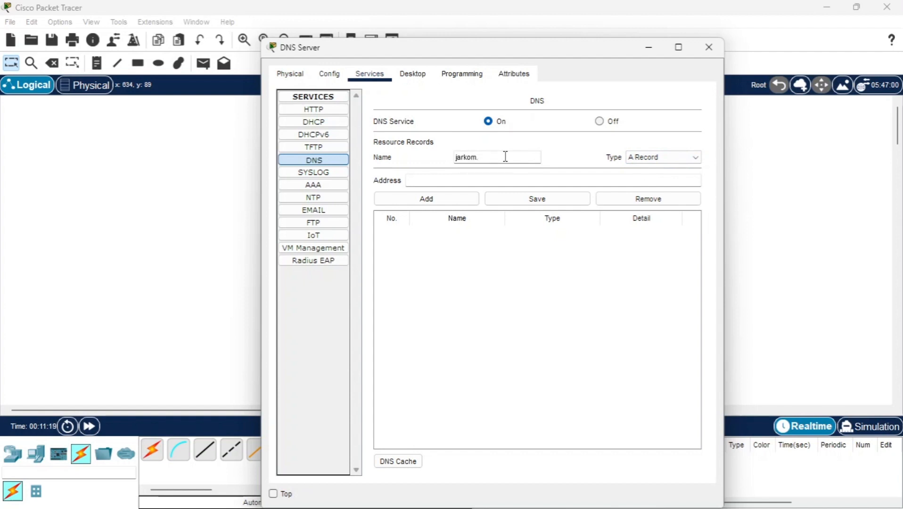
key(BackSpace)
key(BackSpace)
key(BackSpace)
key(BackSpace)
key(BackSpace)
key(BackSpace)
text(ftp.jarkom.com)
click(510, 179)
text(43.43.43.)
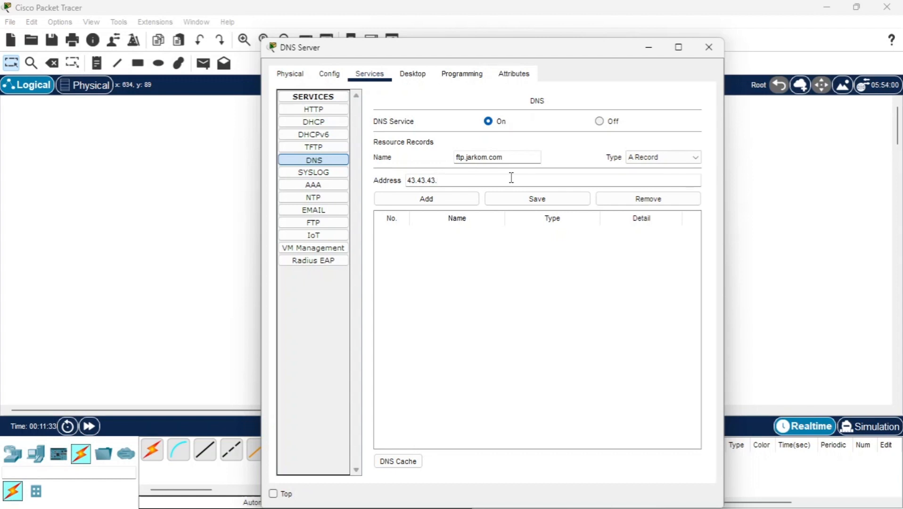
text(2)
click(457, 205)
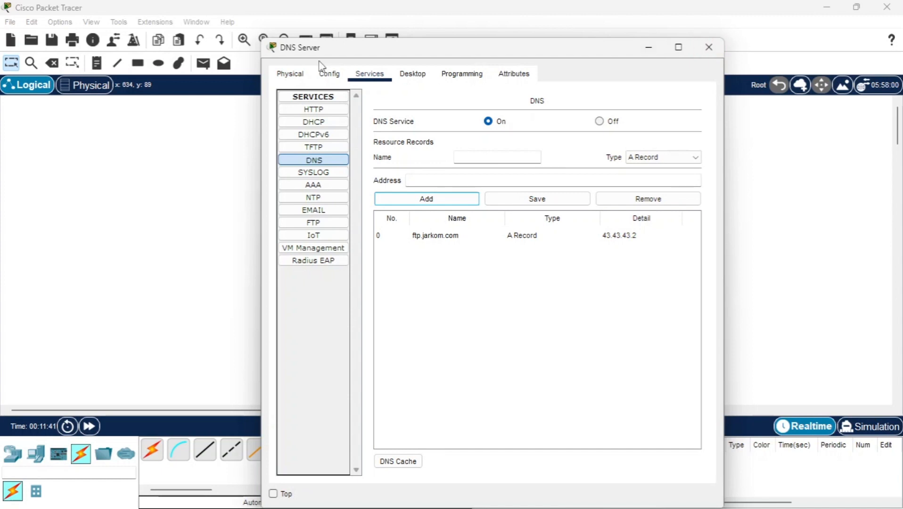
Open the DNS Server's IP configuration and set its static IPv4 address to 33.33.33.1 with subnet mask 255.255.255.0
click(289, 74)
click(403, 74)
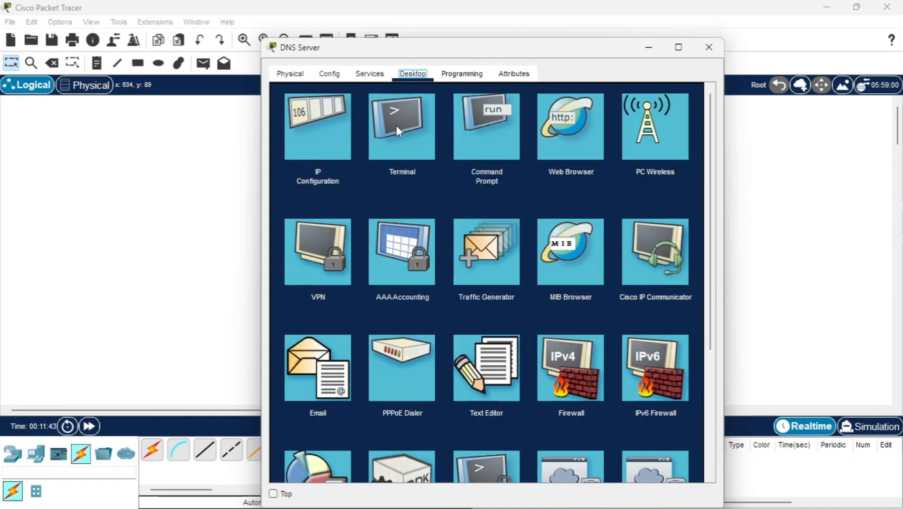
click(311, 125)
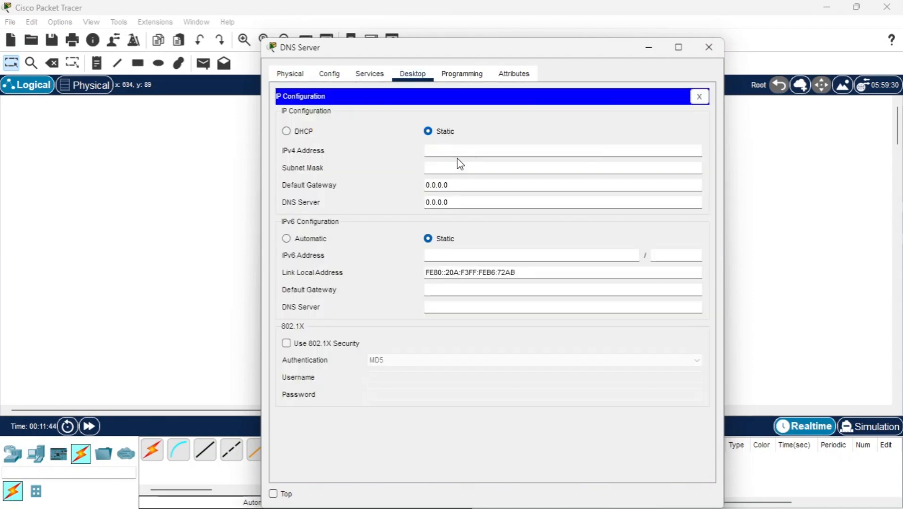
click(478, 148)
text(33.33.33.1)
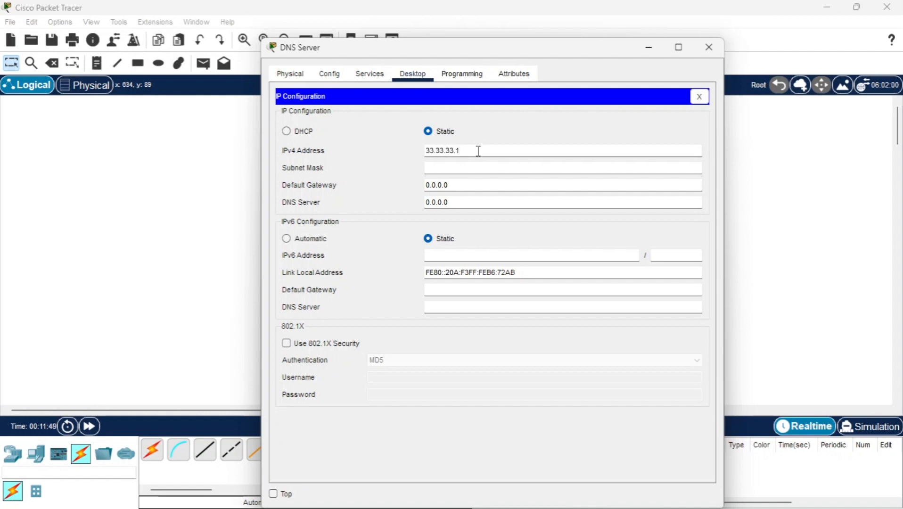
click(482, 168)
triple_click(482, 169)
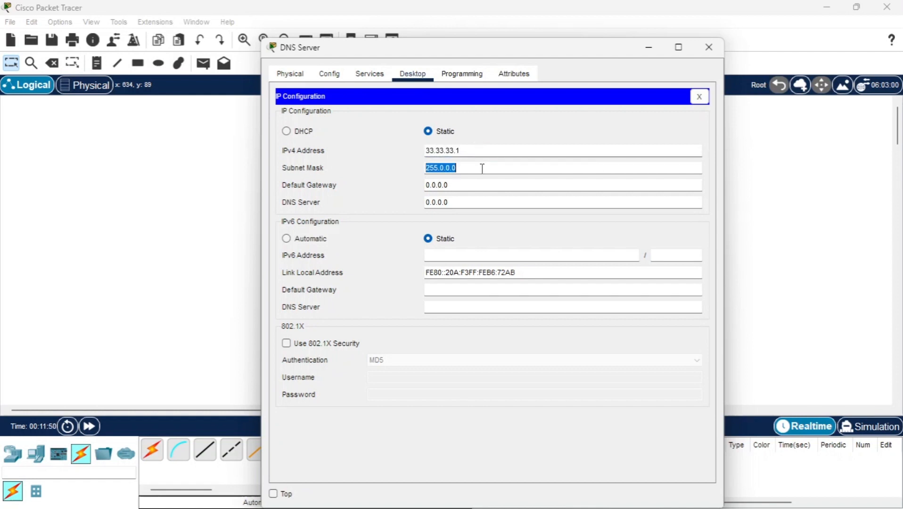
text(255.255.255.0)
Set the DNS Server's IPv4 default gateway to 33.33.33.3 and close its configuration window
click(486, 187)
triple_click(486, 187)
key(BackSpace)
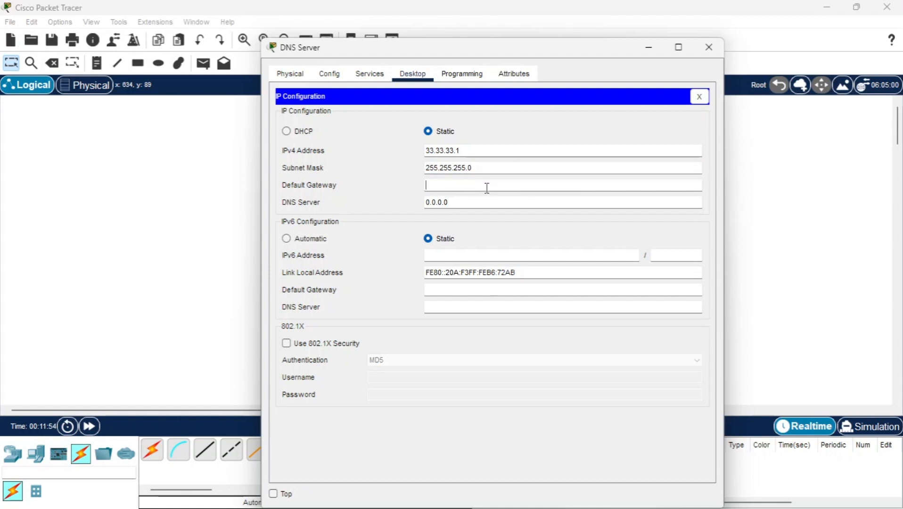
text(33.33.33.3)
click(708, 47)
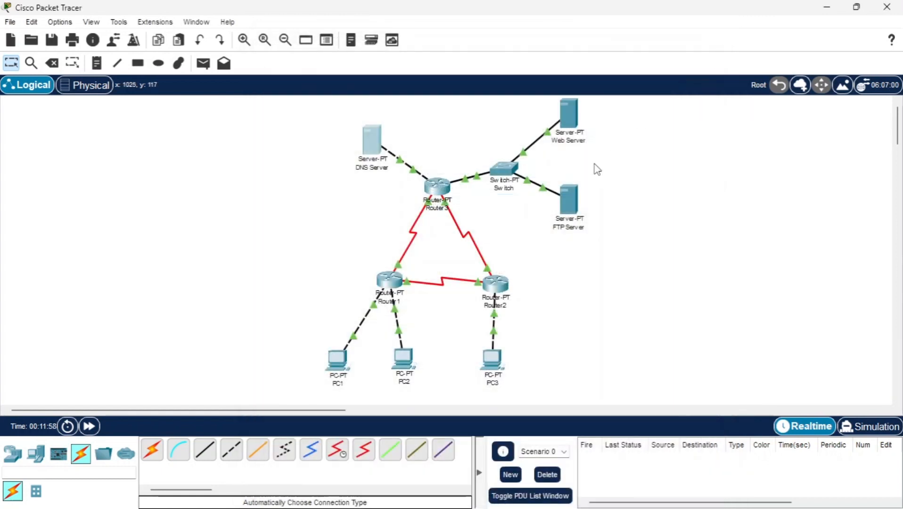
Open the Web Server's IP configuration and set its static IPv4 address to 43.43.43.1 with subnet mask 255.255.255.0
click(568, 113)
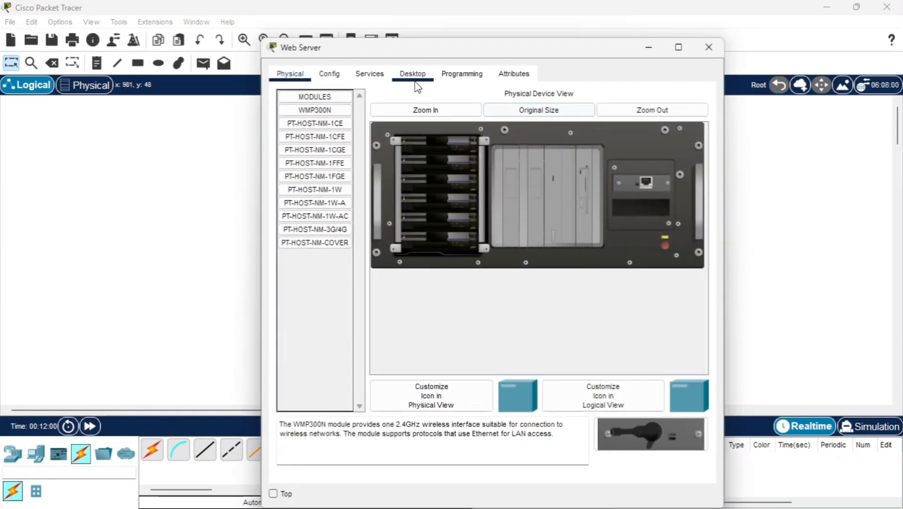
click(385, 77)
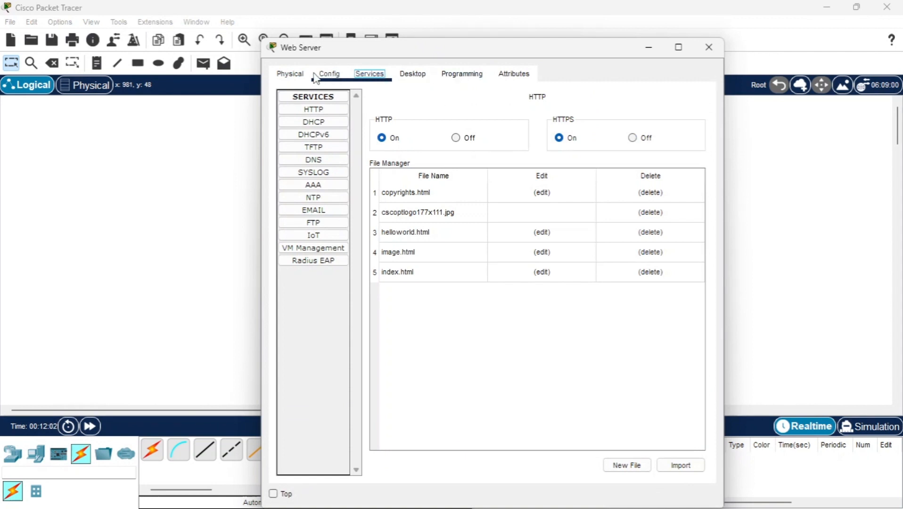
click(329, 74)
click(290, 74)
click(412, 74)
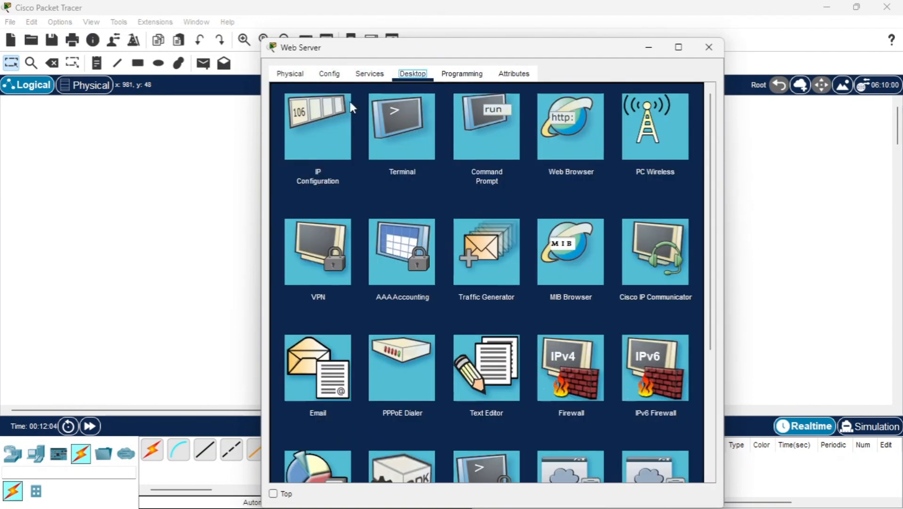
click(309, 125)
click(444, 153)
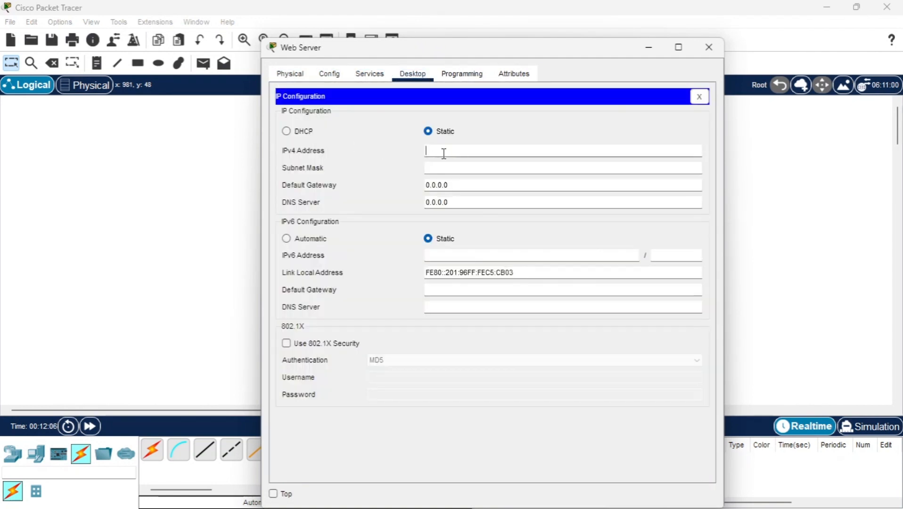
text(43.)
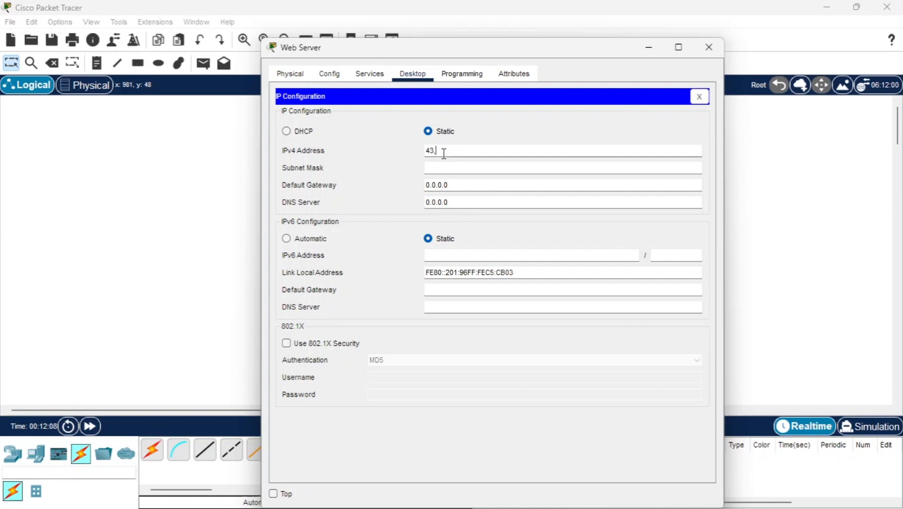
text(43.43.1)
click(480, 169)
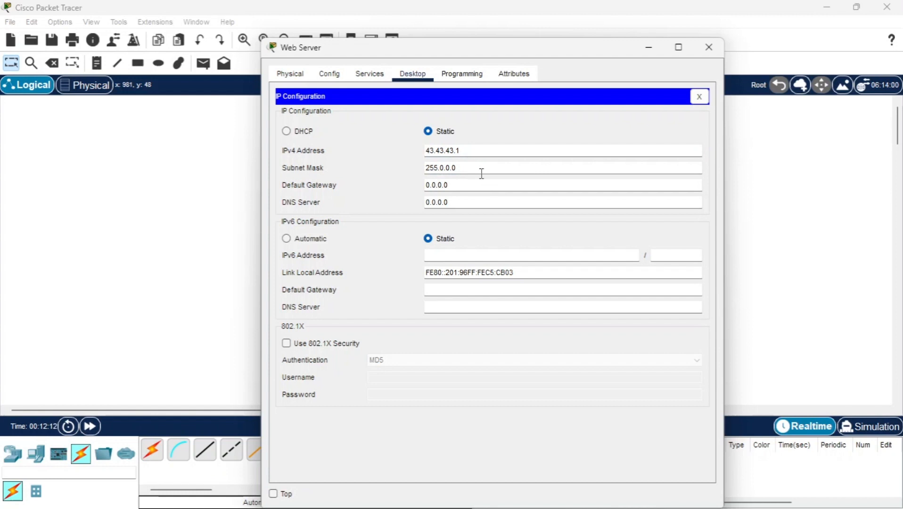
key(ctrl+a)
text(255.255.255.0)
Set the Web Server's IPv4 default gateway to 43.43.43.3 and close its configuration window
click(456, 180)
key(ctrl+a)
key(BackSpace)
text(43.43.43.3)
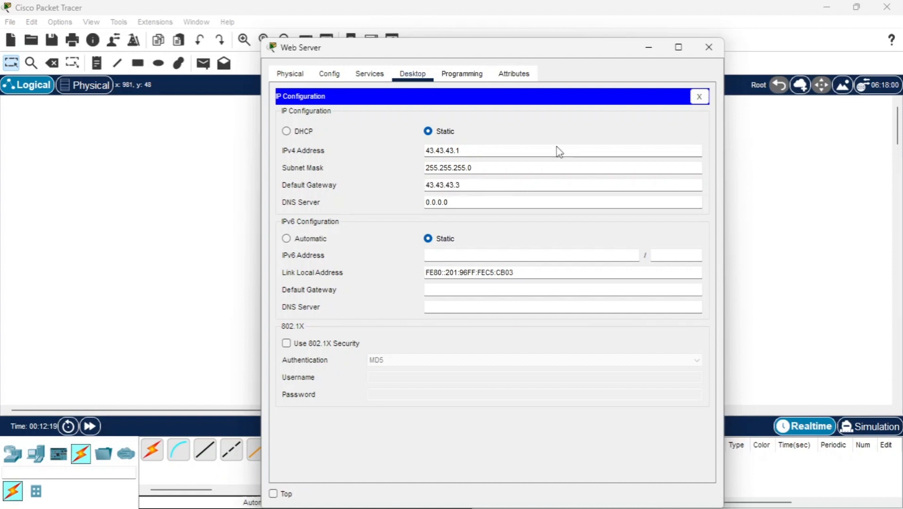
click(714, 47)
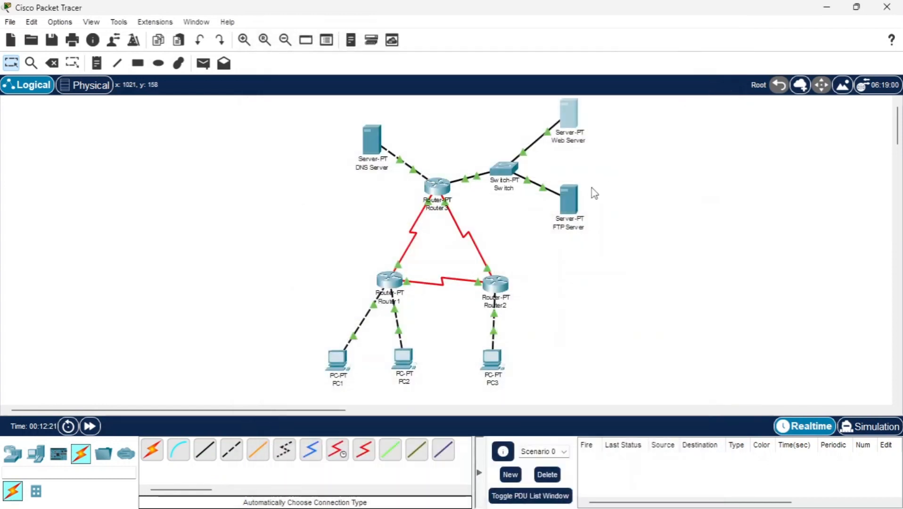
Open the FTP Server's IP configuration and set its static IPv4 address to 43.43.43.2 with subnet mask 255.255.255.0
click(568, 205)
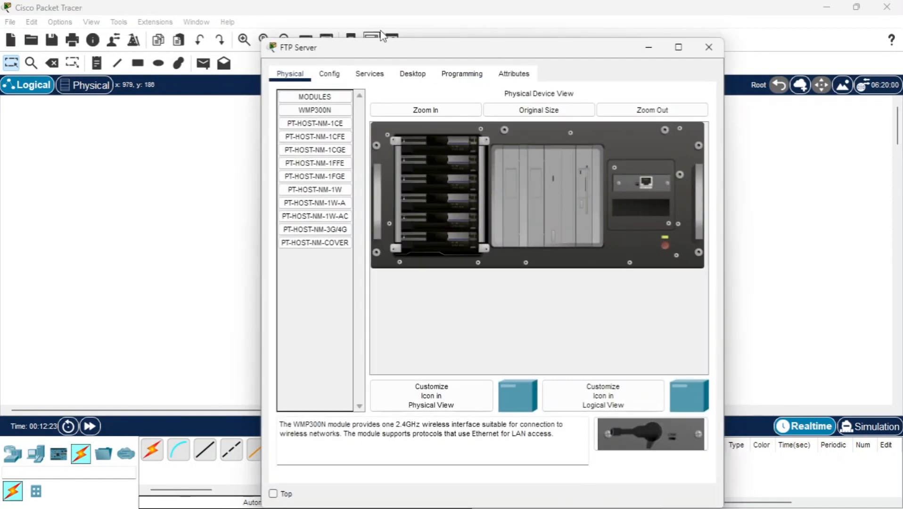
click(403, 75)
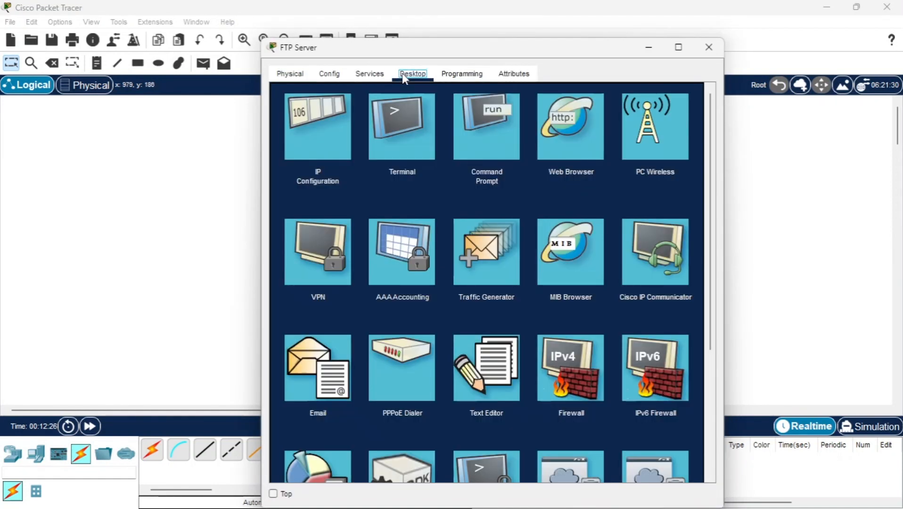
click(325, 131)
click(450, 155)
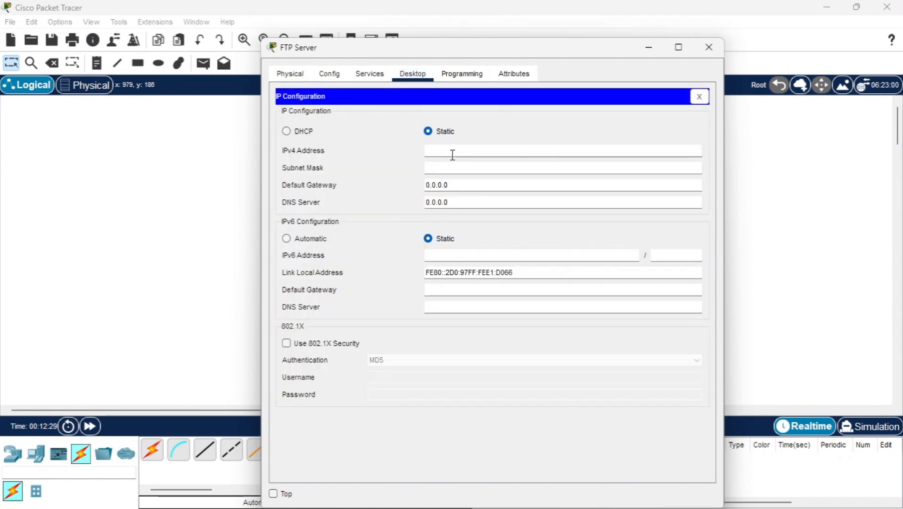
text(43.43.43.2)
click(483, 168)
double_click(483, 168)
text(255.255.255.0)
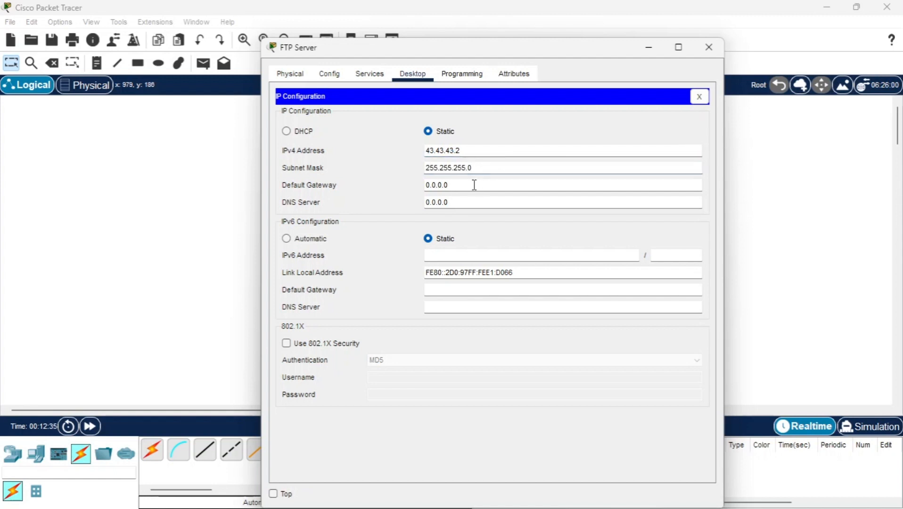
Set the FTP Server's IPv4 default gateway to 43.43.43.3
click(473, 188)
double_click(474, 190)
key(BackSpace)
text(43.43.43.3)
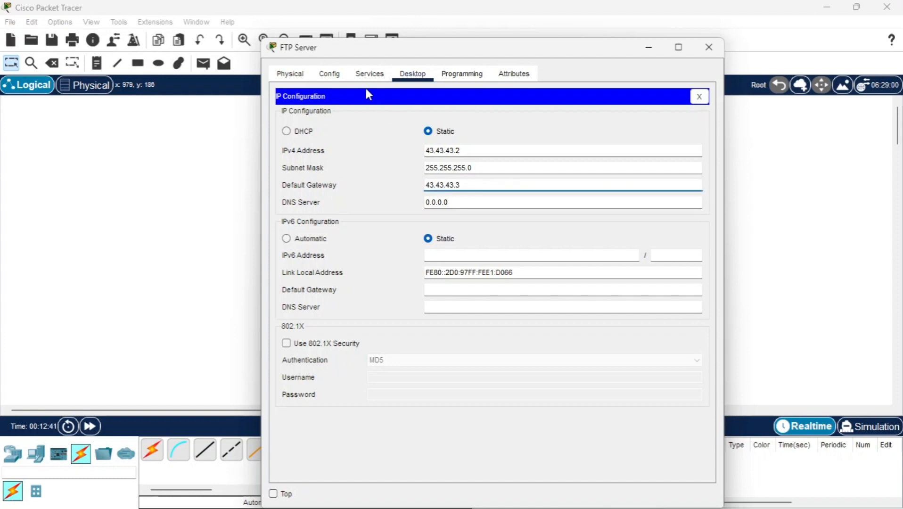
Open the FTP Server's FTP service settings and enter the username jarkom and the account password for a new user
click(369, 74)
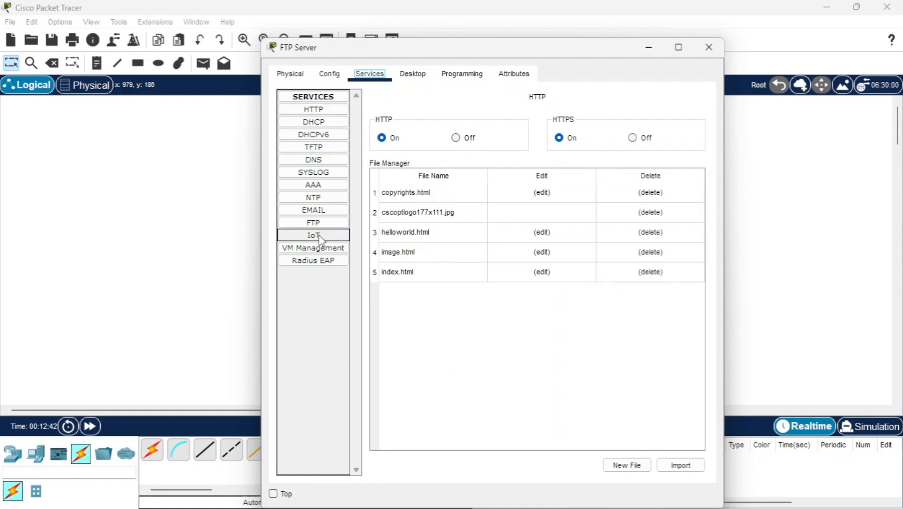
click(315, 224)
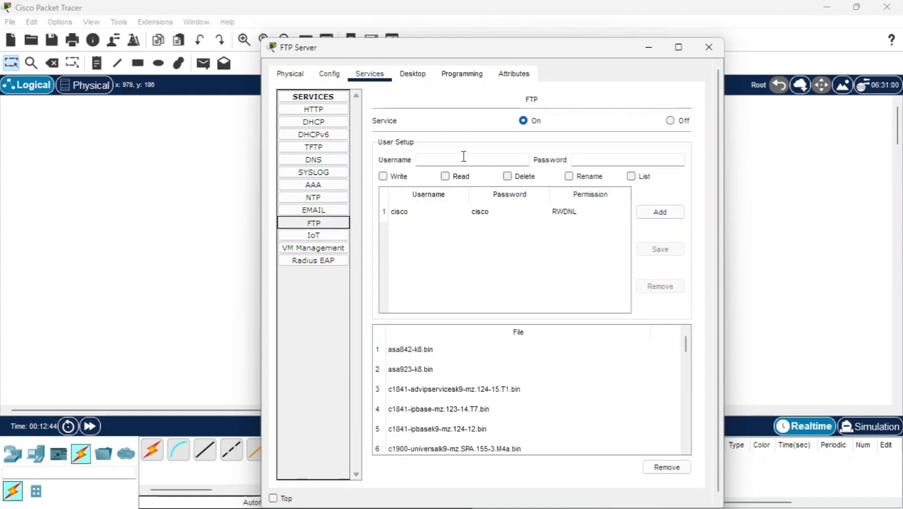
click(429, 159)
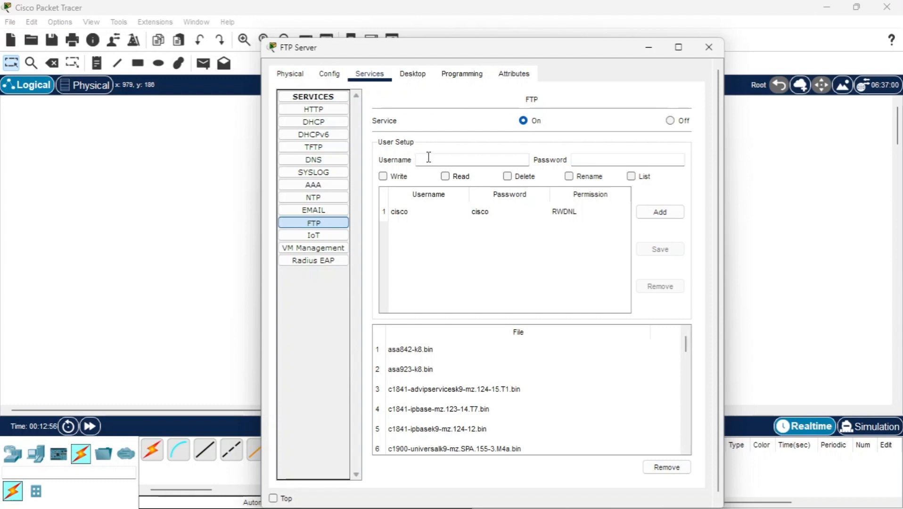
text(jarkm)
click(614, 158)
text(jarkom)
Grant the new FTP user Write, Read, Delete, Rename and List permissions, add the account, and close the FTP Server window
click(382, 177)
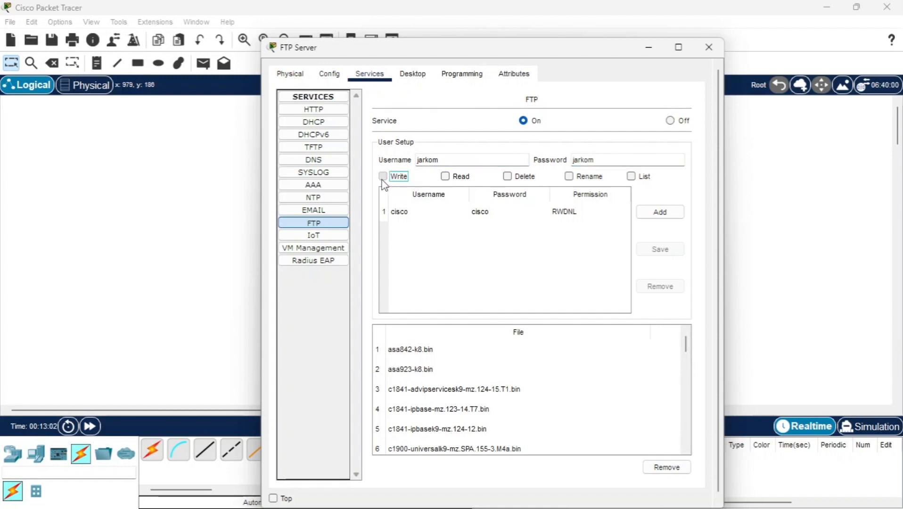
click(445, 177)
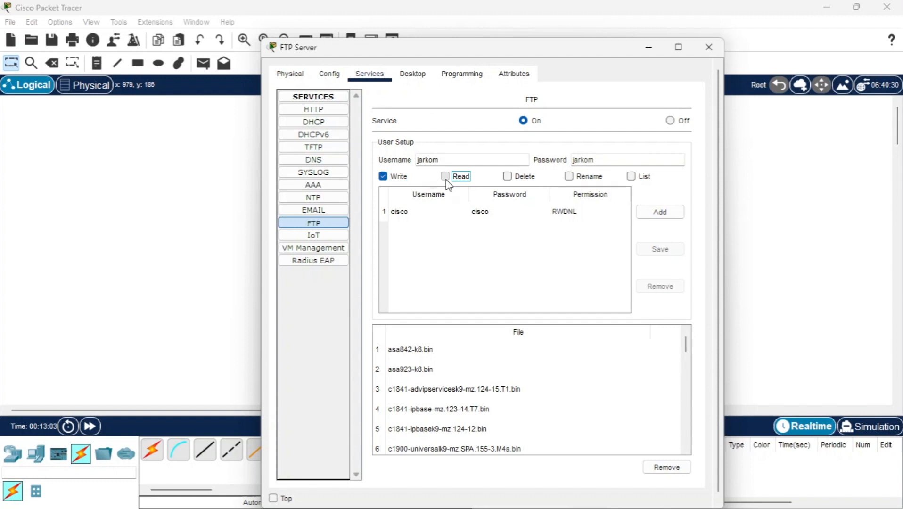
click(509, 178)
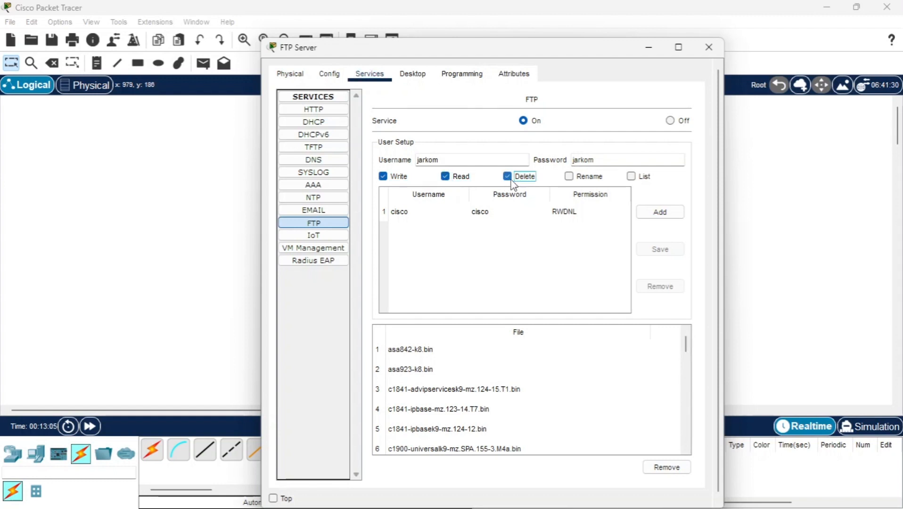
click(569, 176)
click(634, 177)
click(649, 212)
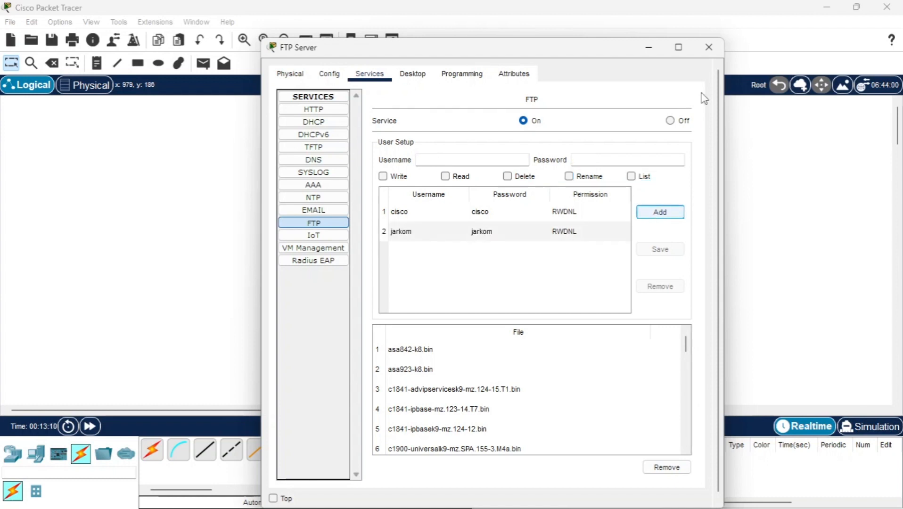
click(707, 49)
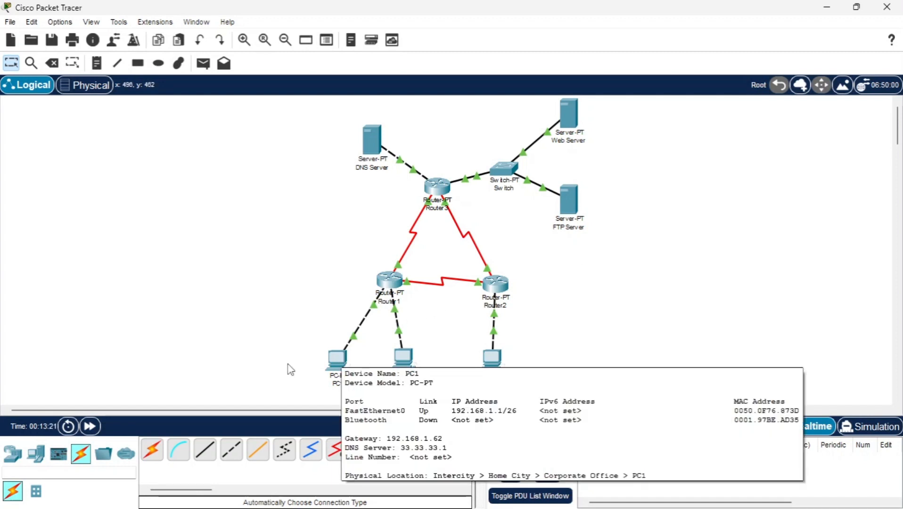
Open PC1's command prompt and run "ftp" without a target
click(326, 364)
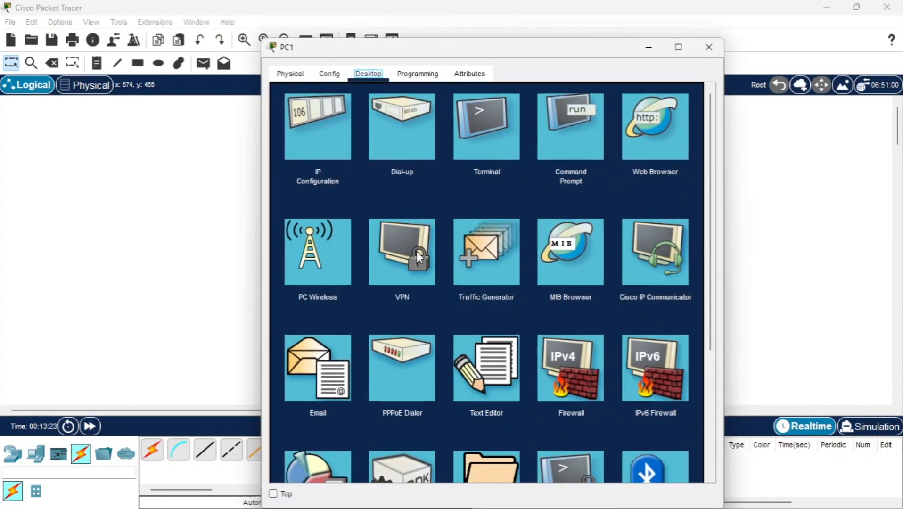
click(571, 132)
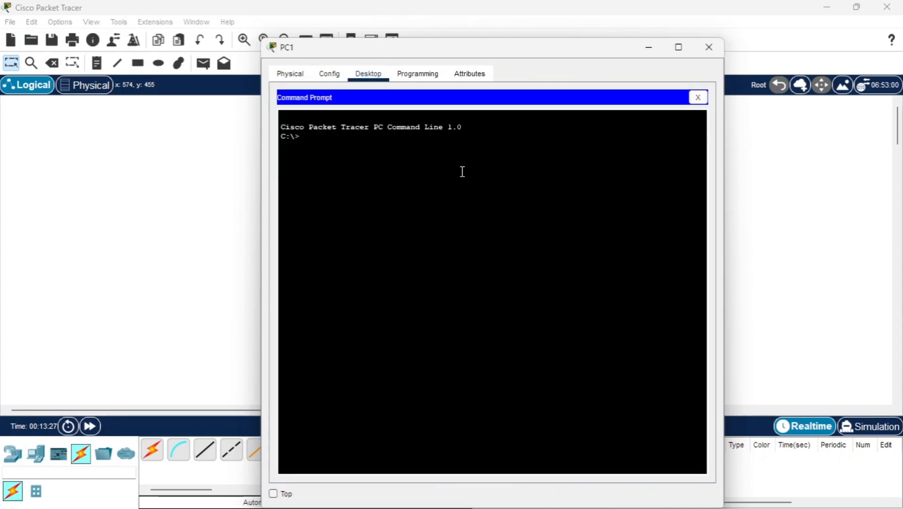
text(ftp)
key(Return)
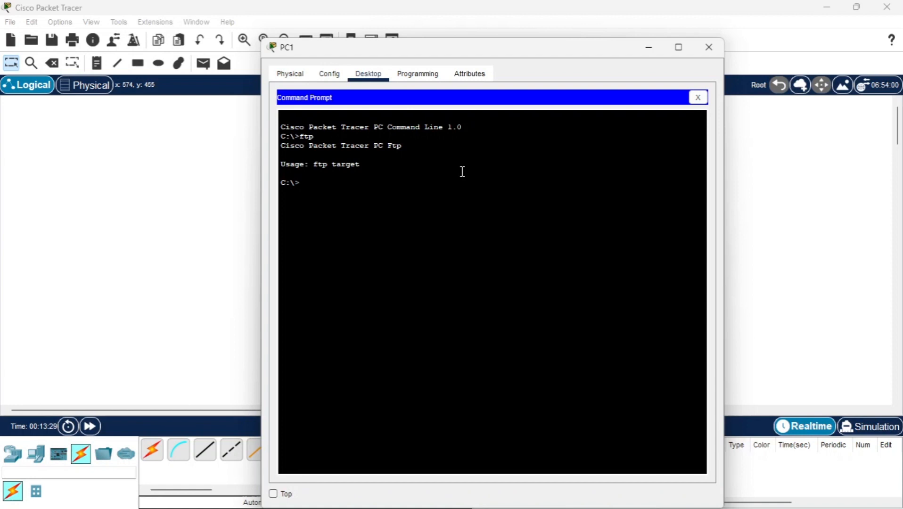
Connect PC1 to the FTP server at 43.43.43.2 and log in with username jarkom and the account password
text(ftp 43.43.43.2)
key(Return)
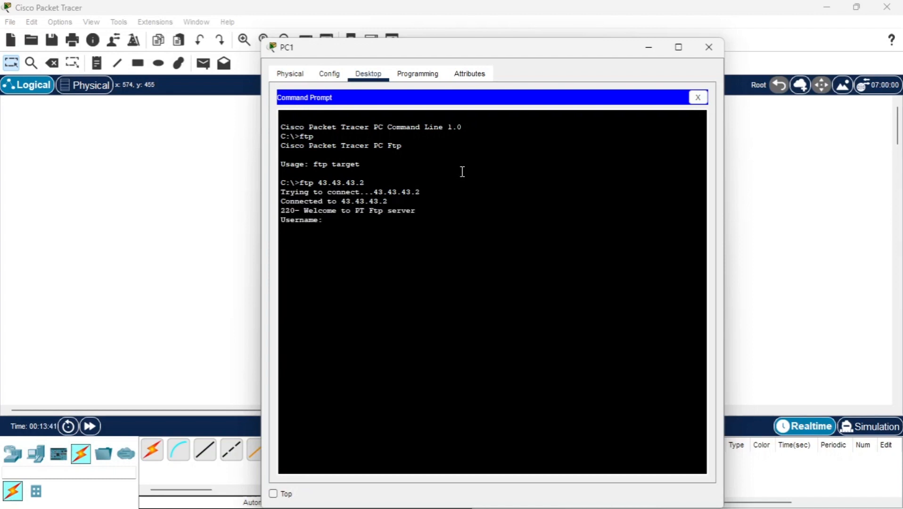
text(jarkom)
key(Return)
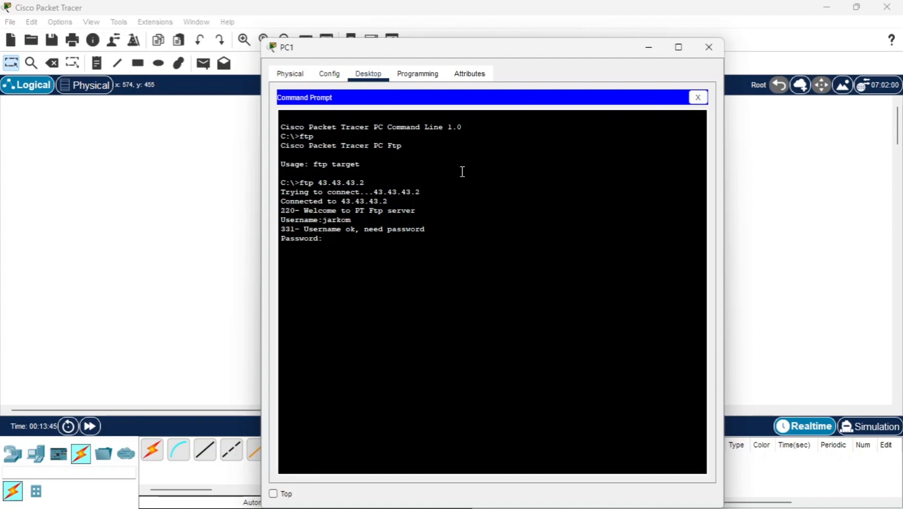
key(Return)
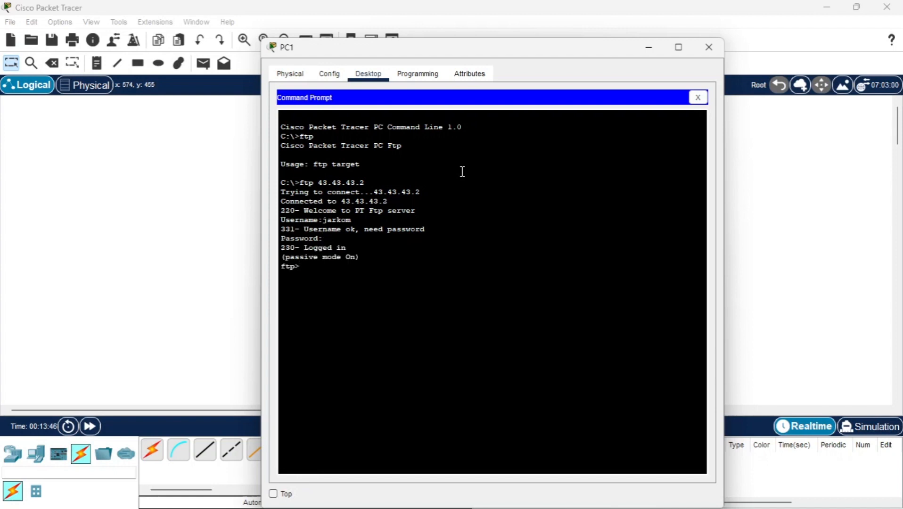
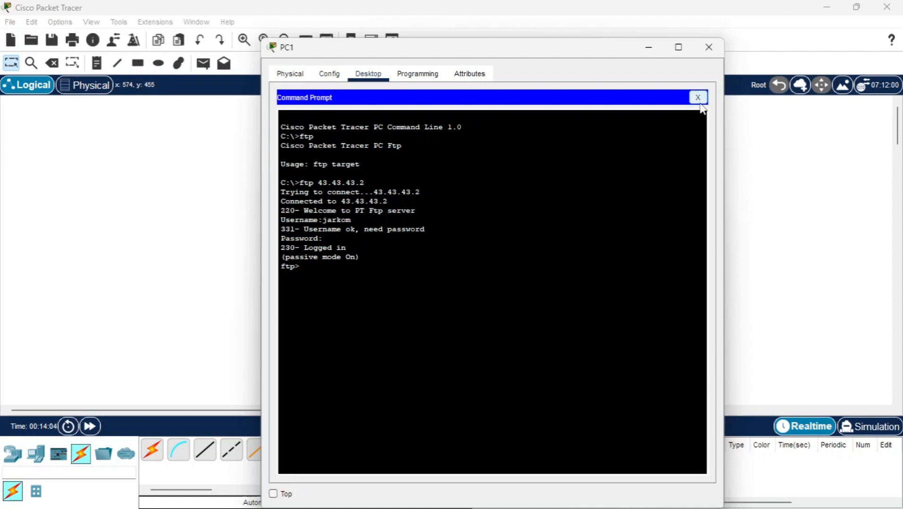
Write "ini pesan dari pc1" in PC1's Text Editor, save it under the file name pesan-pc1, and close the editor
click(698, 98)
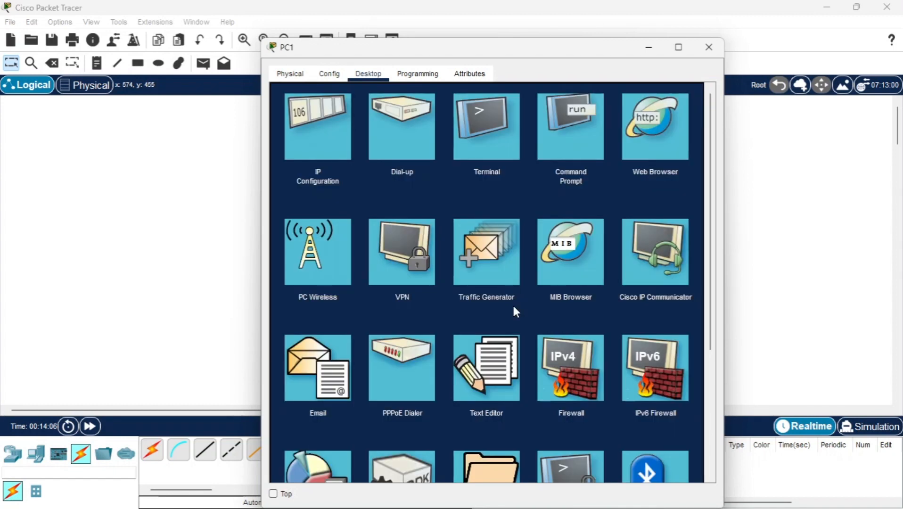
click(490, 366)
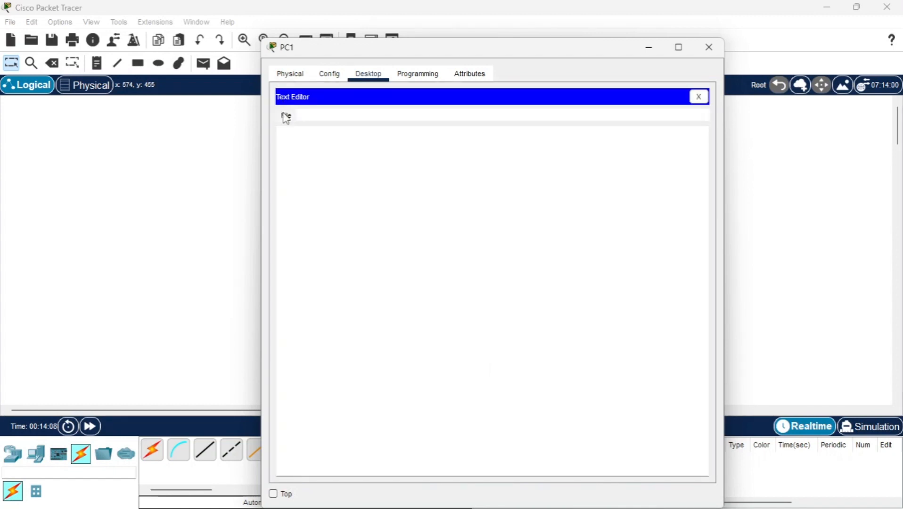
click(298, 147)
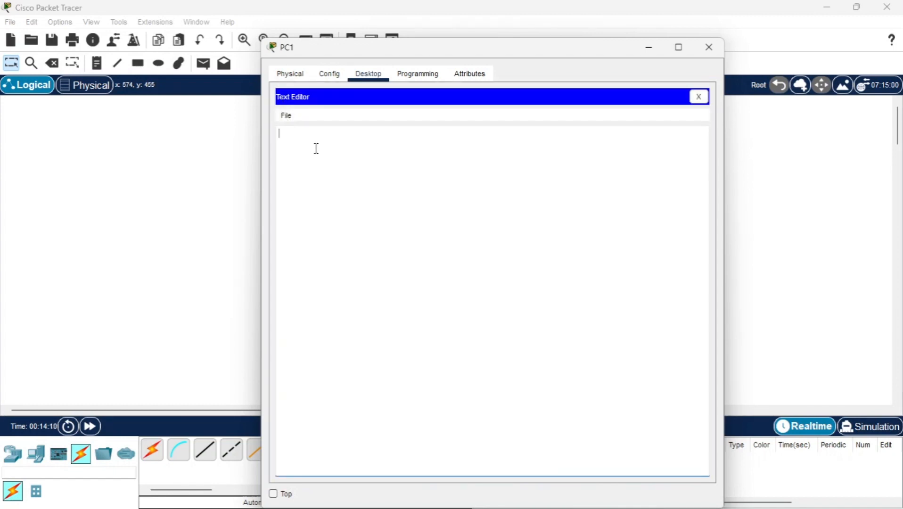
text(ini pesan dari pc1)
click(284, 117)
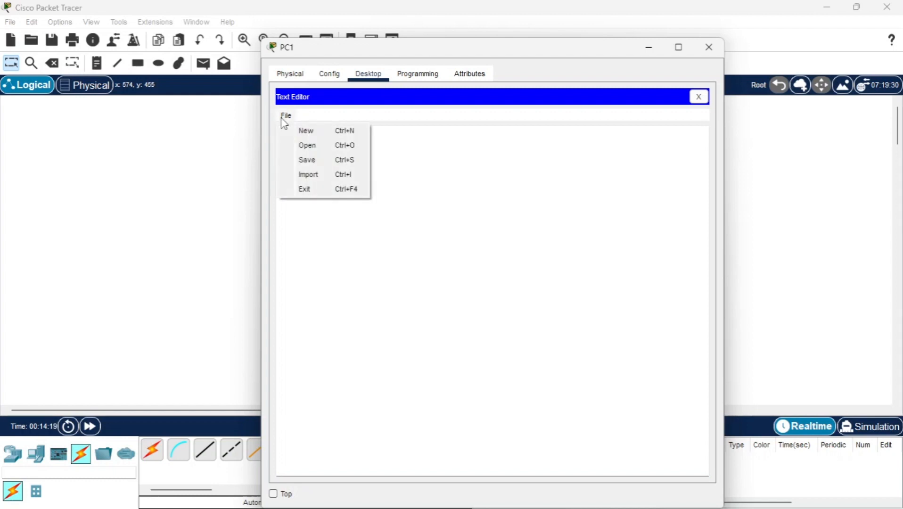
click(307, 159)
text(p)
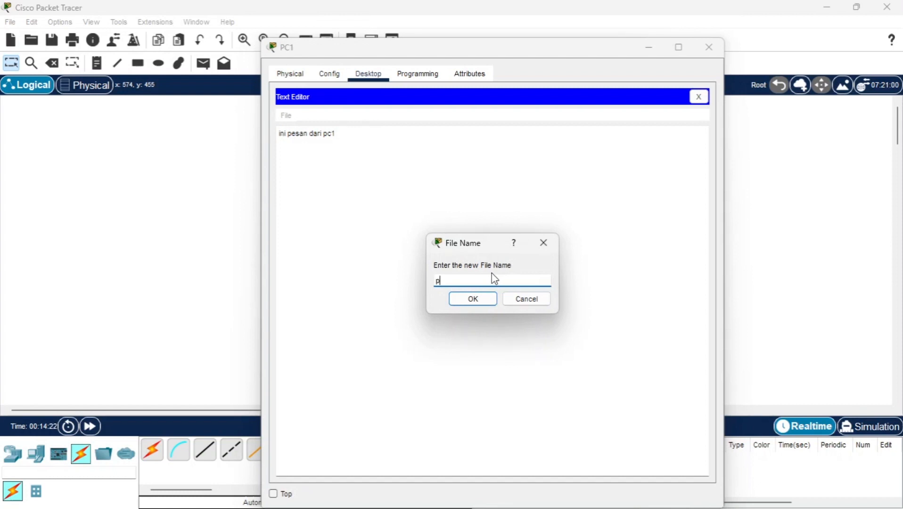
text(esan-pc1)
click(484, 301)
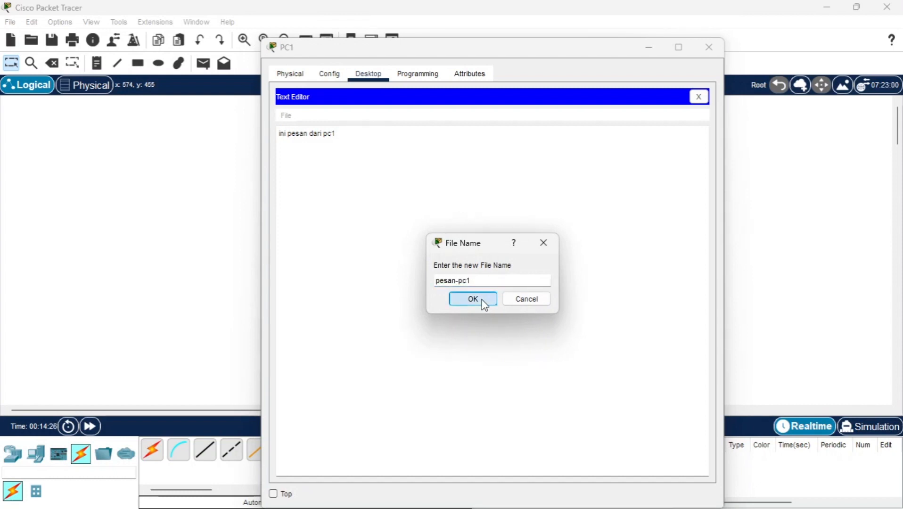
click(698, 97)
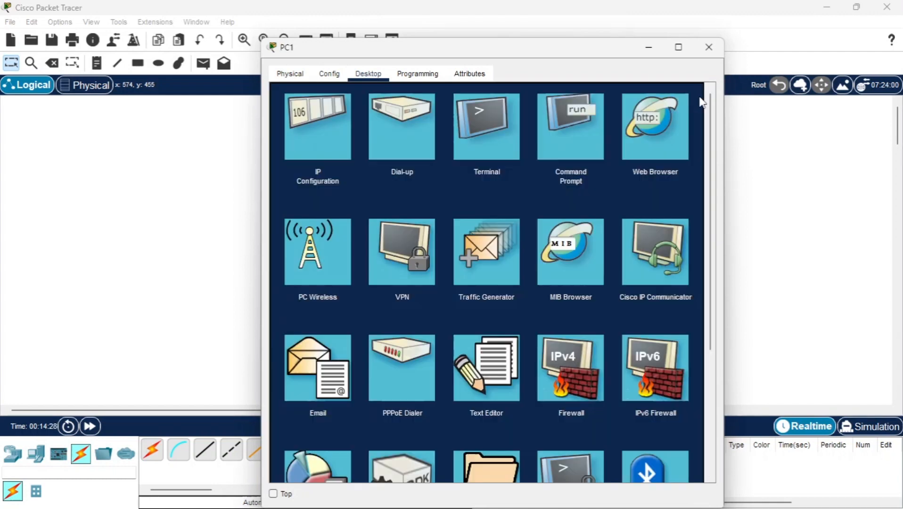
Quit the FTP session in PC1's command prompt and list the local directory to locate pesan-pc1.txt
click(559, 120)
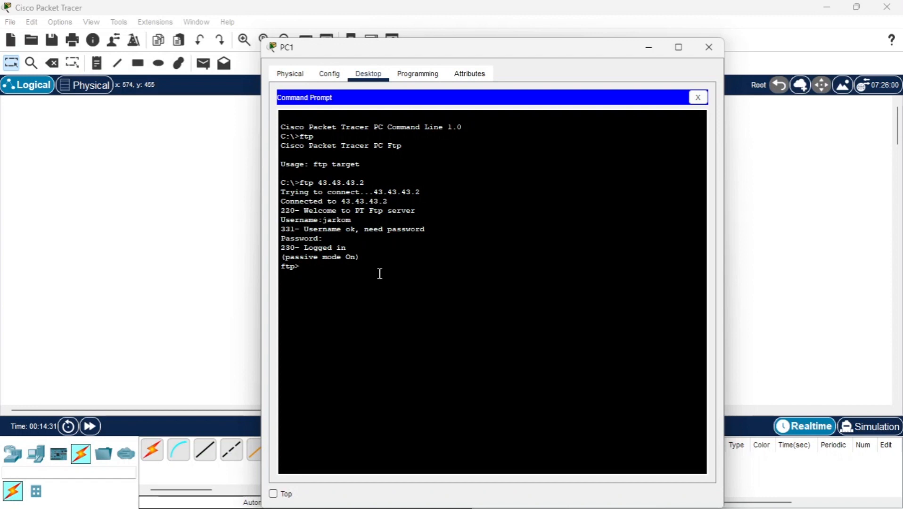
text(quit)
key(Return)
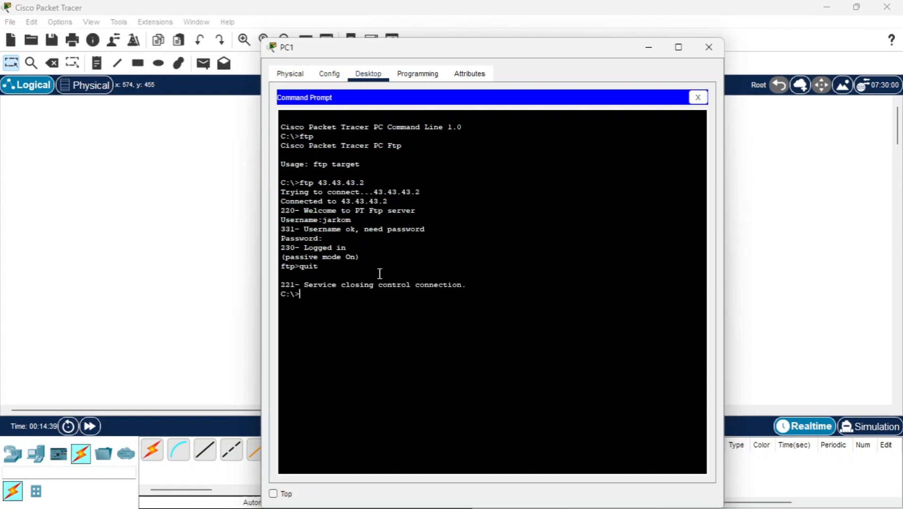
text(dir)
key(Return)
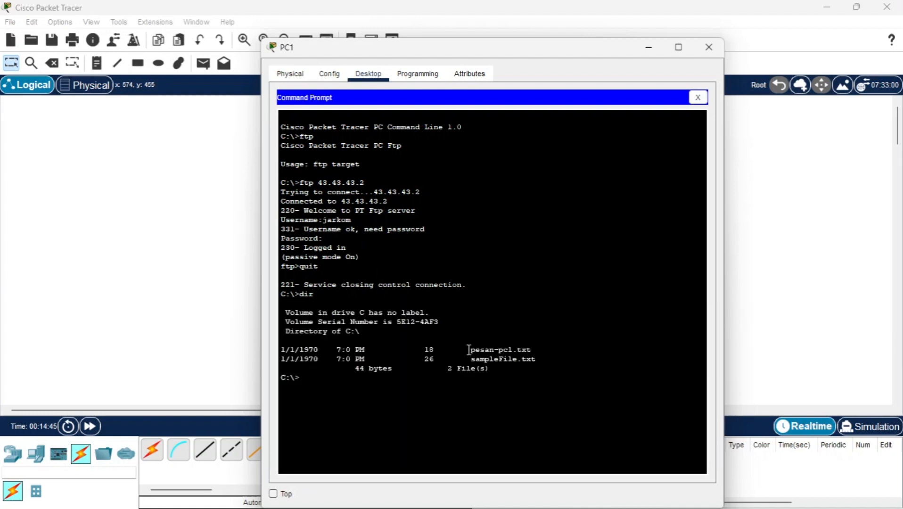
drag(466, 349, 522, 349)
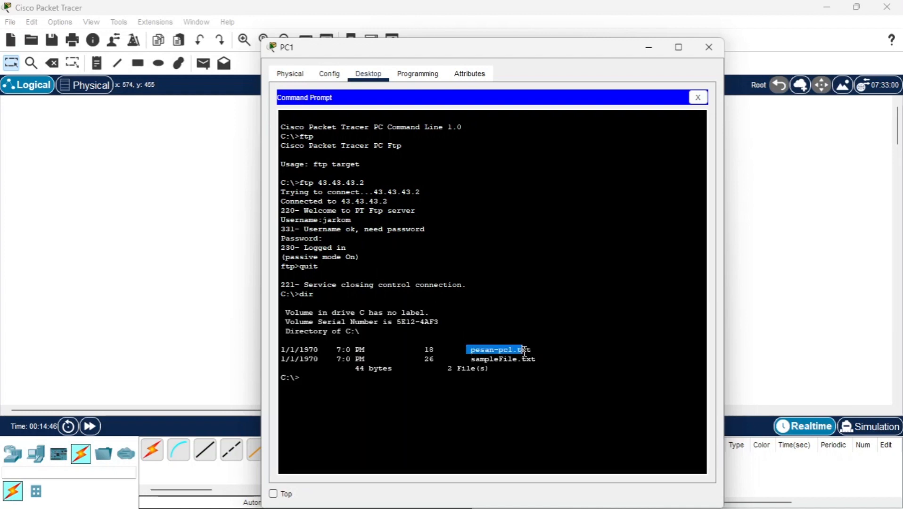
click(470, 349)
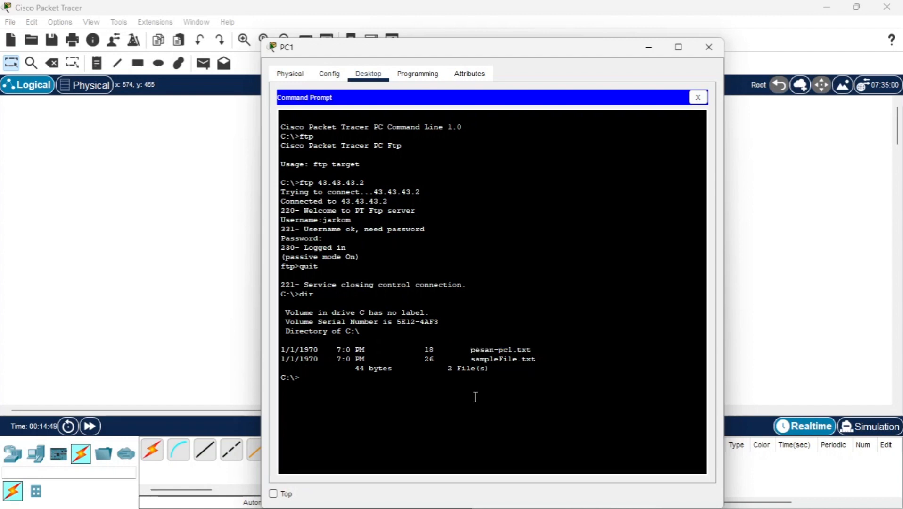
Reconnect PC1 to the FTP server at 43.43.43.2 and log in as jarkom with the account password
text(ftp)
key(Return)
text(ftp)
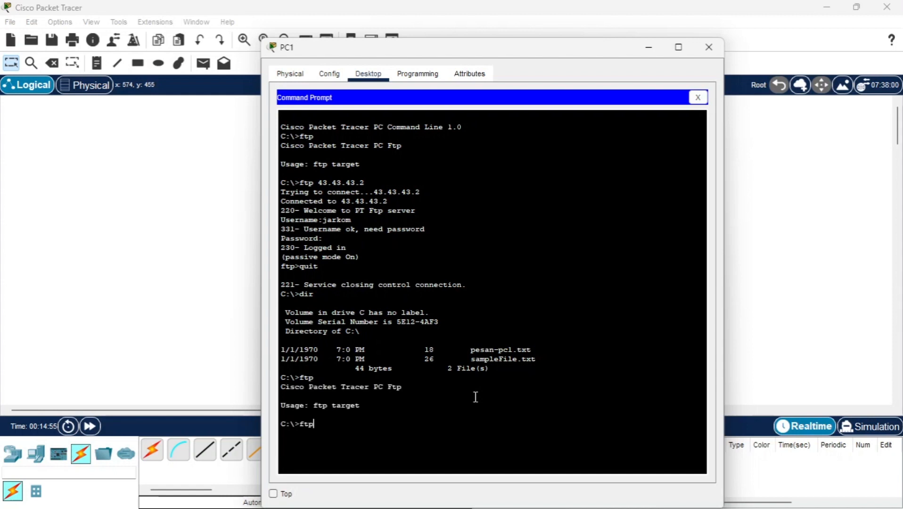
text( 43.43.43.2)
key(Return)
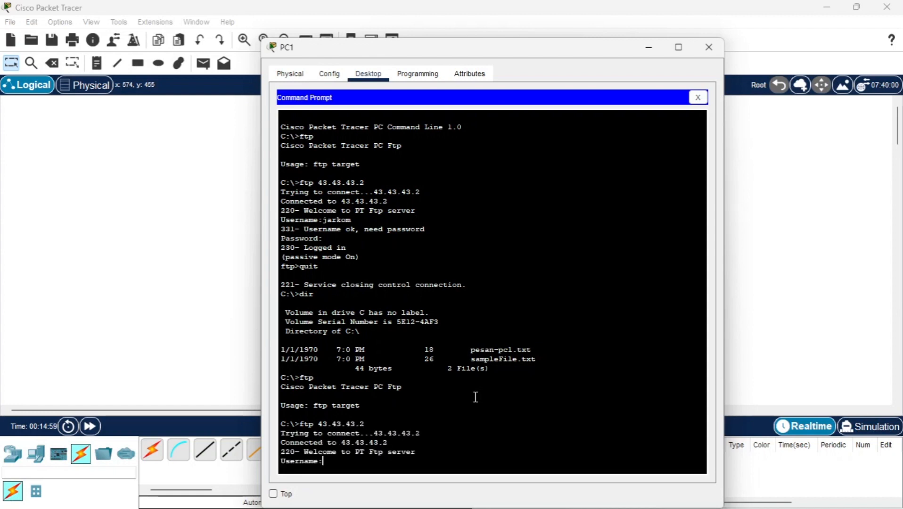
text(jarkom)
key(Return)
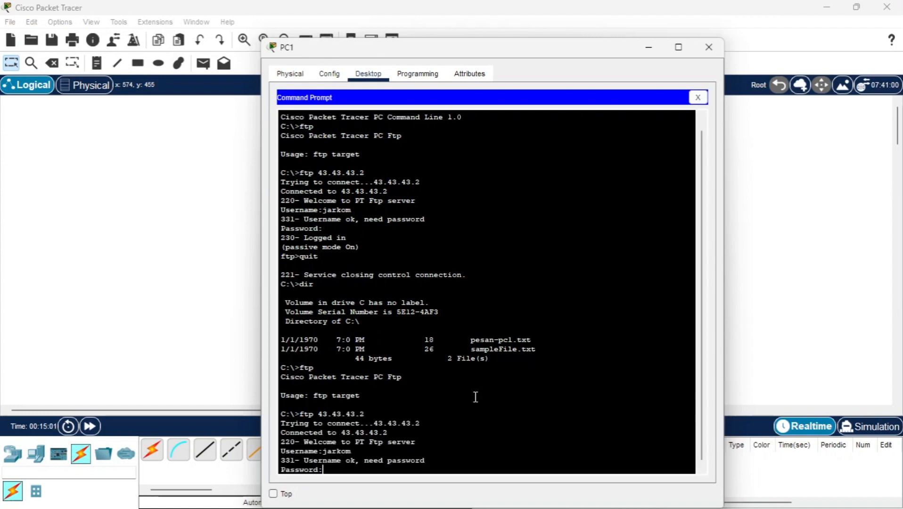
key(Return)
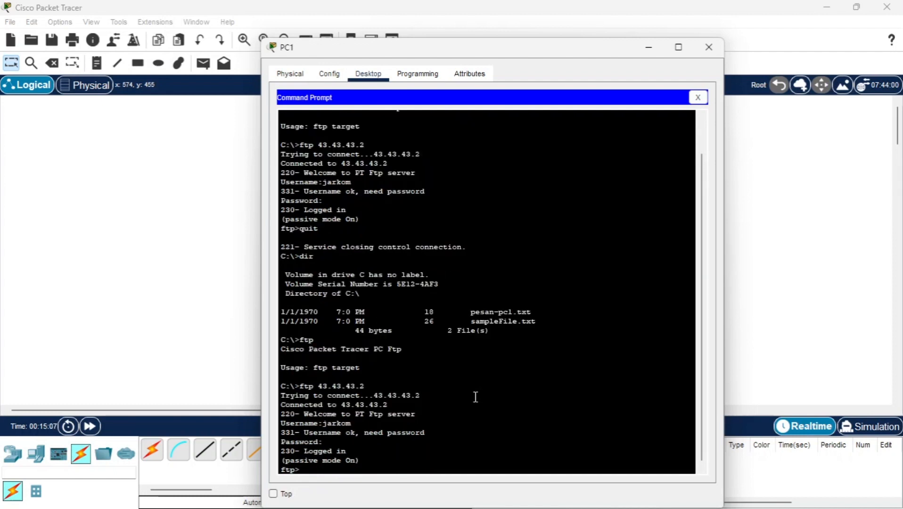
Upload pesan-pc1.txt from PC1 to the FTP server, list the server directory to check for it, and close the PC1 window
text(put pesan-pc1.txt)
key(Return)
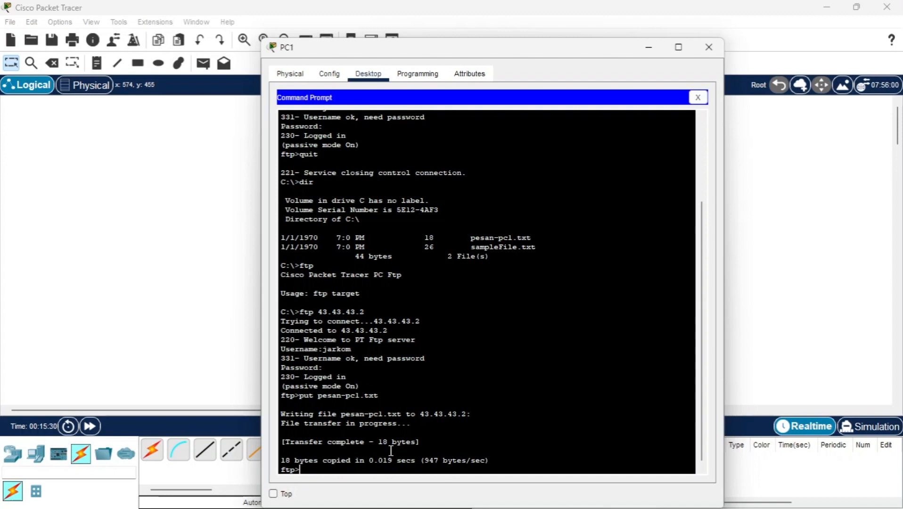
text(dir)
key(Return)
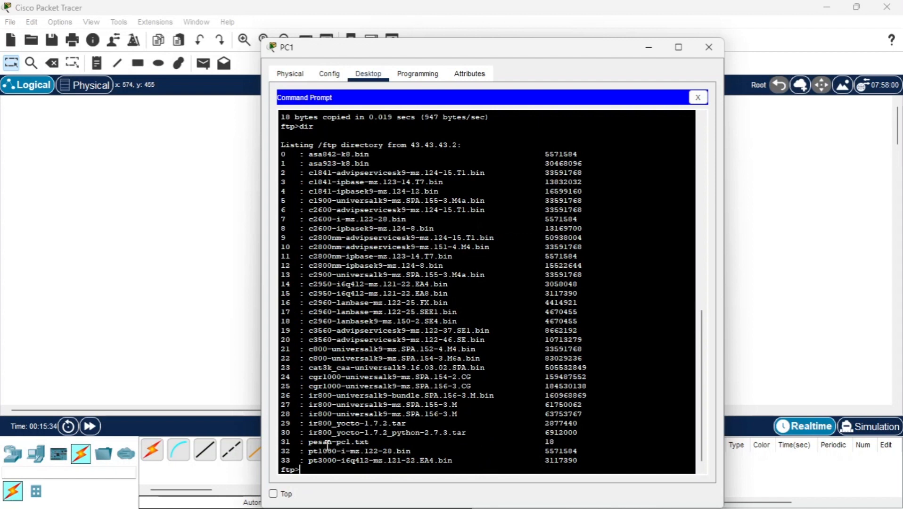
drag(308, 442, 374, 445)
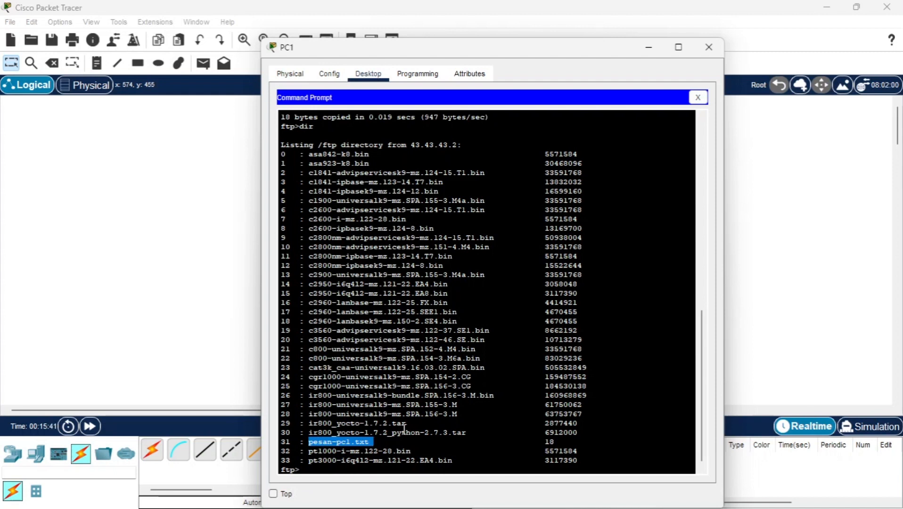
scroll(449, 427, down, 1)
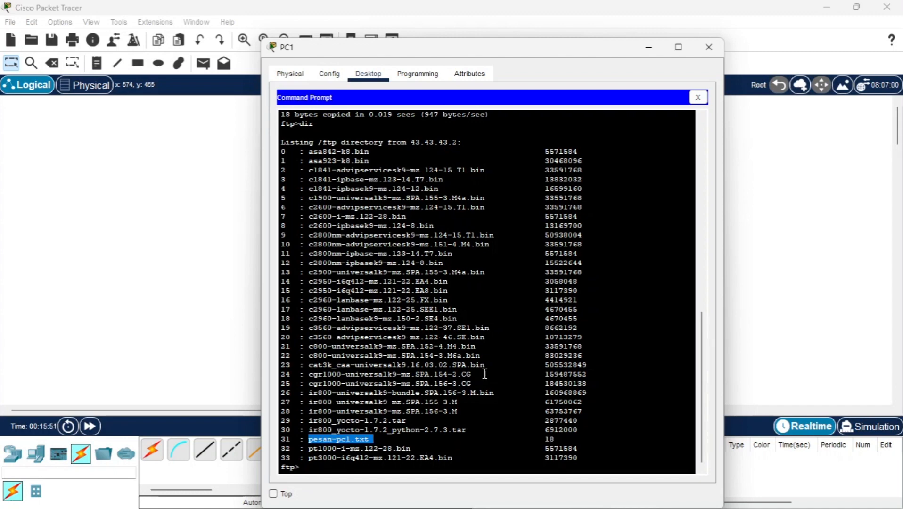
click(708, 47)
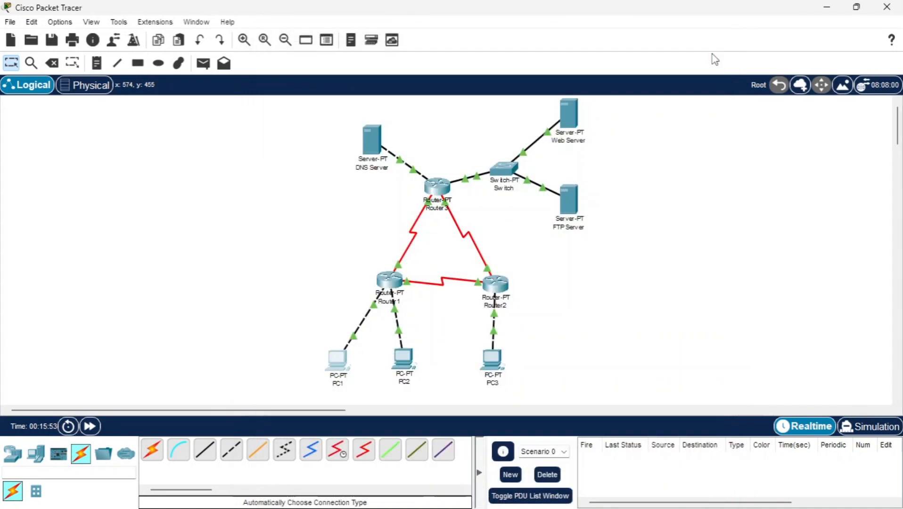
Connect to ftp.jarkom.com from PC2's command prompt and log in with username jarkom and the account password
click(414, 369)
click(573, 139)
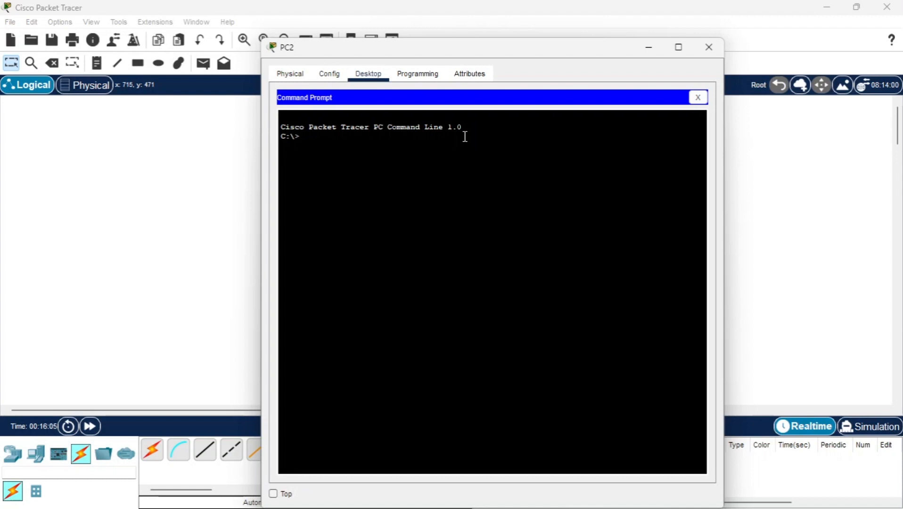
text(ftp)
text(ftp.jarkom.com)
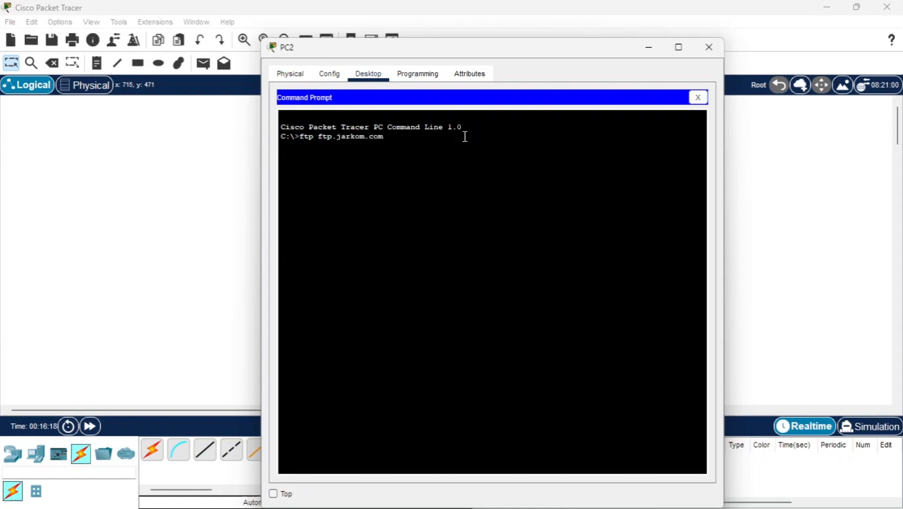
key(Return)
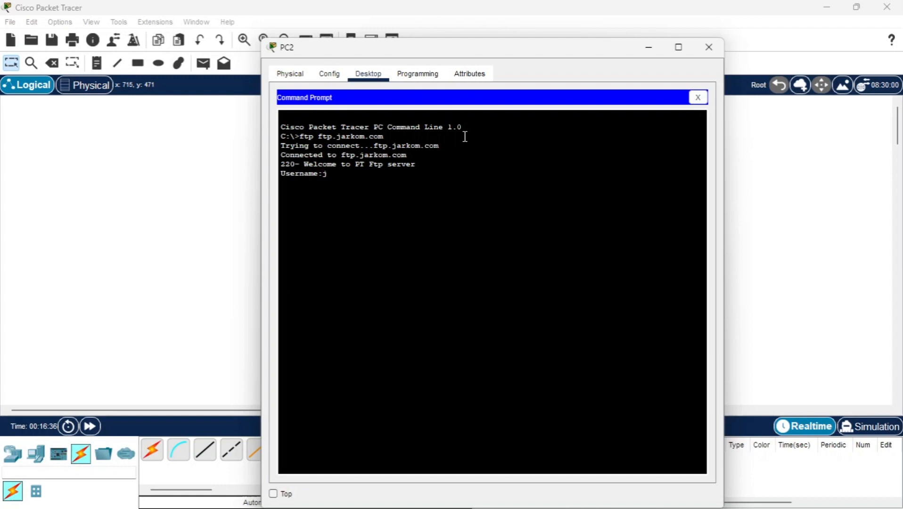
text(jarkom)
key(Return)
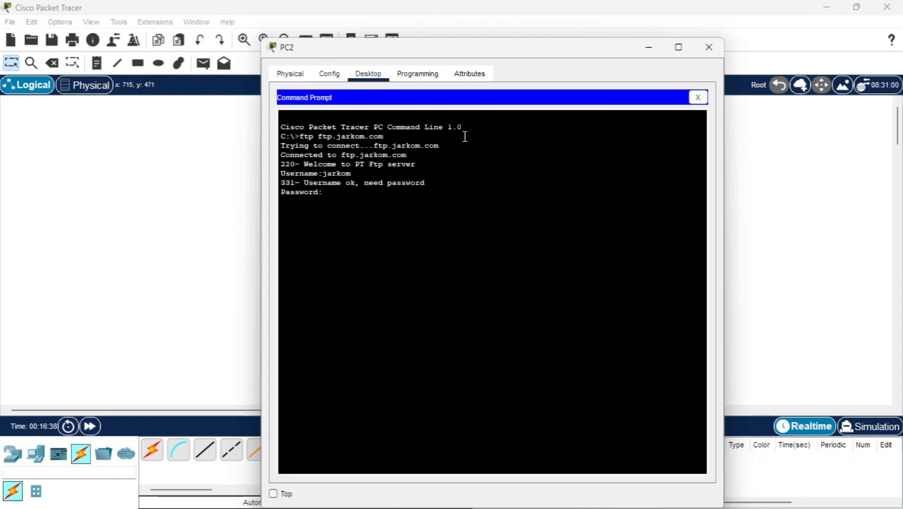
key(Return)
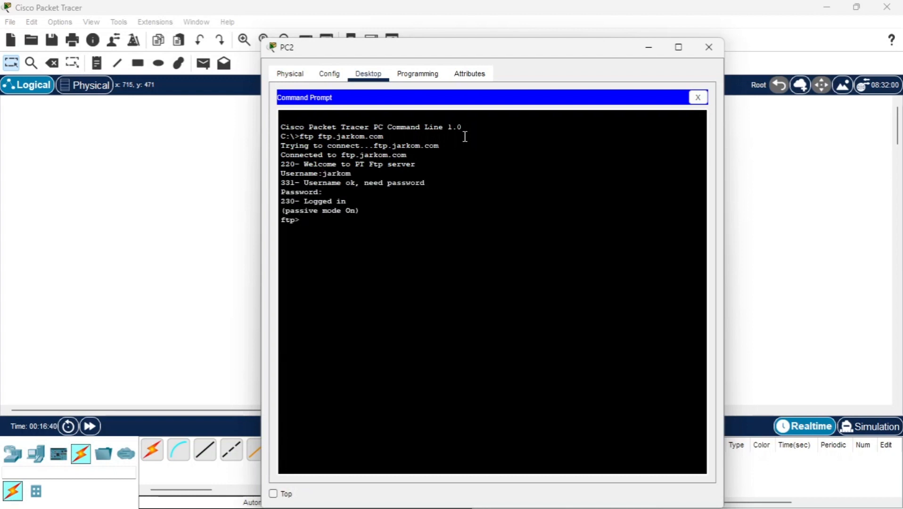
List the FTP server's directory from PC2 and download pesan-pc1.txt
text(dir)
key(Return)
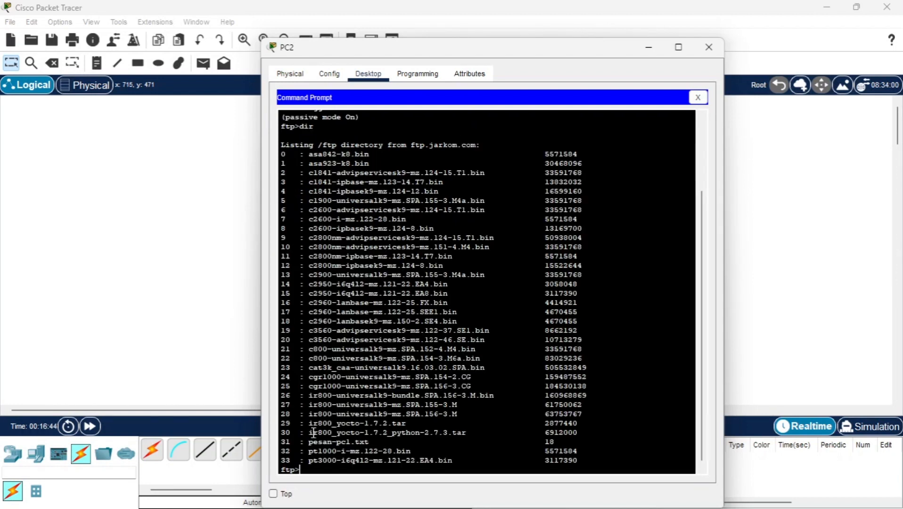
drag(309, 442, 372, 441)
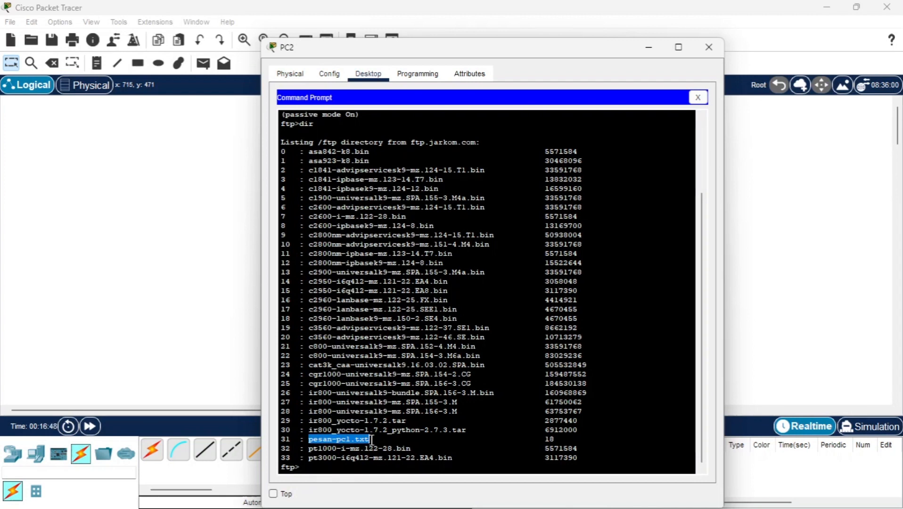
click(361, 466)
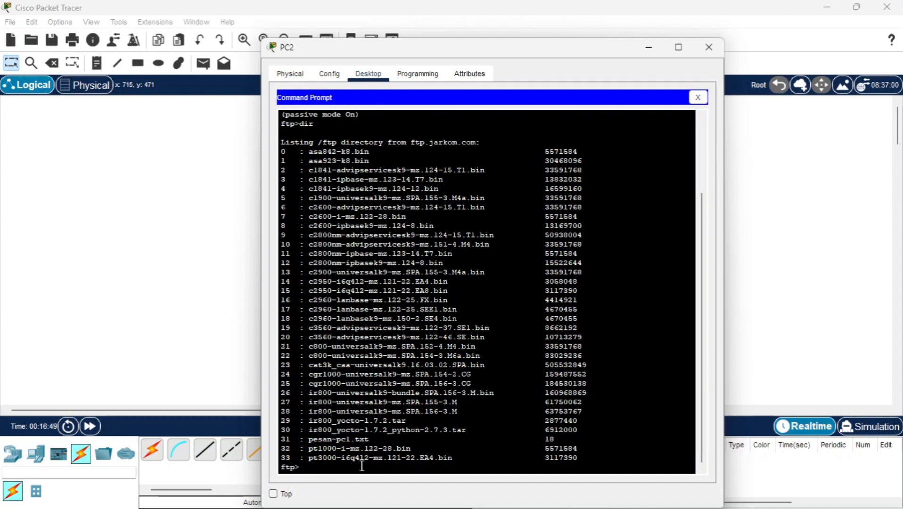
text(get pesan-pcl.txt)
key(Return)
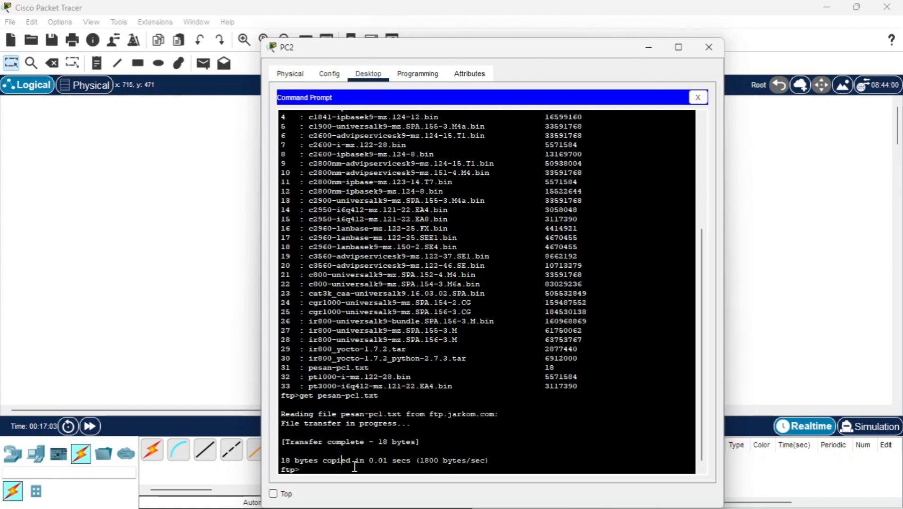
End PC2's FTP session and list its local C: directory to check for pesan-pc1.txt
text(quir)
key(Return)
text(quit)
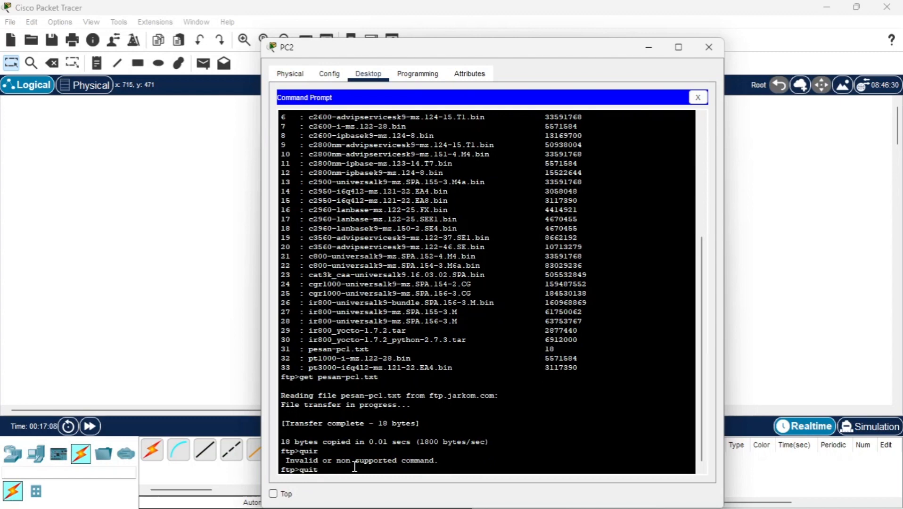
key(Return)
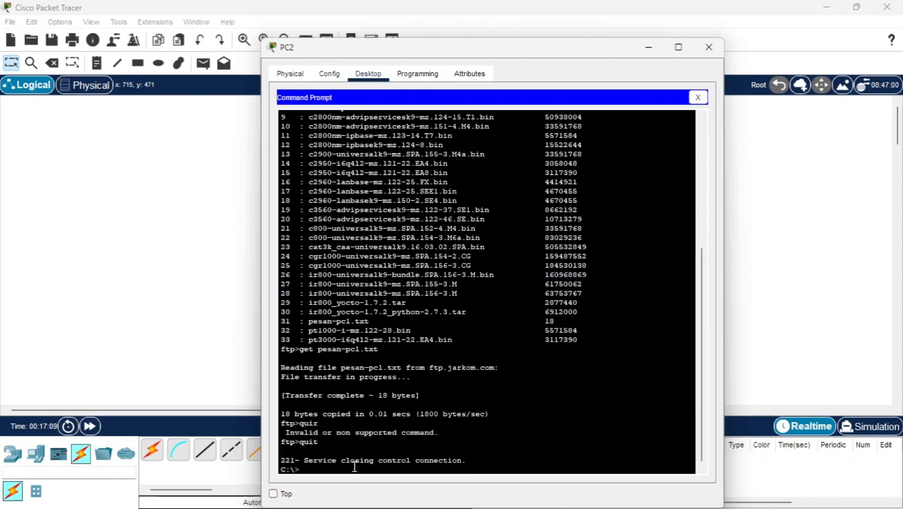
text(ditr)
key(BackSpace)
key(BackSpace)
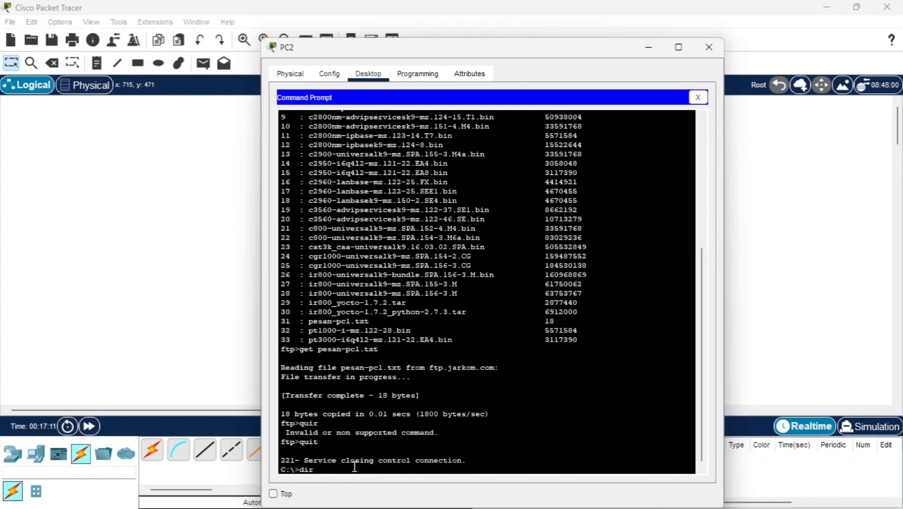
text(r)
key(Return)
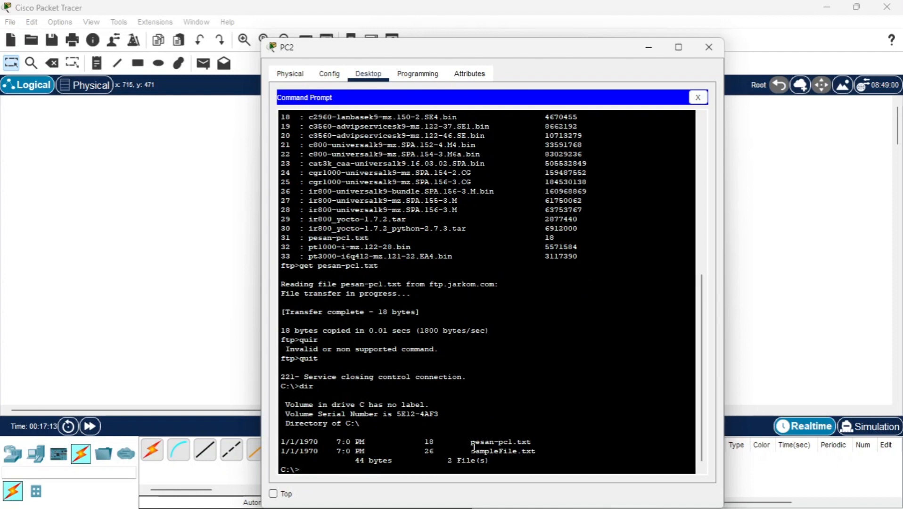
mouse_move(477, 443)
mouse_down()
mouse_move(487, 442)
mouse_move(473, 445)
mouse_up()
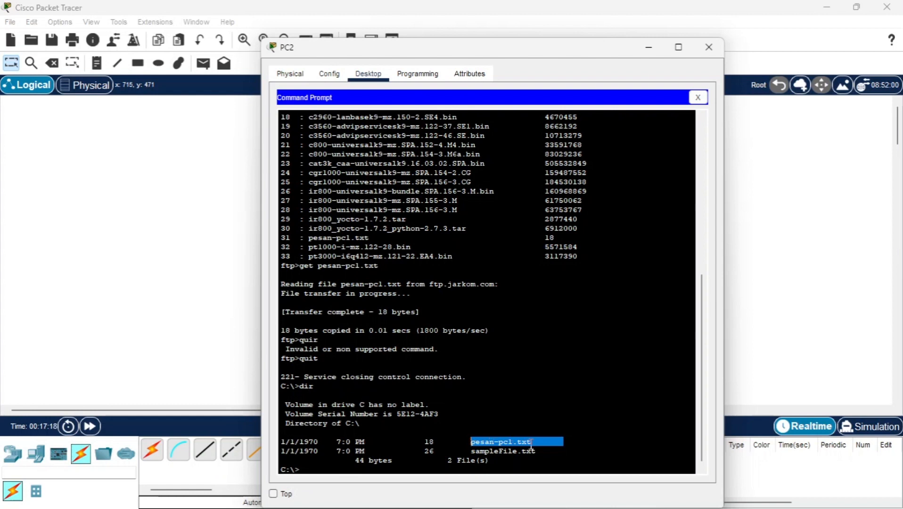
Open pesan-pc1.txt in PC2's Text Editor to check the message it contains, and close the PC2 window
click(698, 97)
click(479, 375)
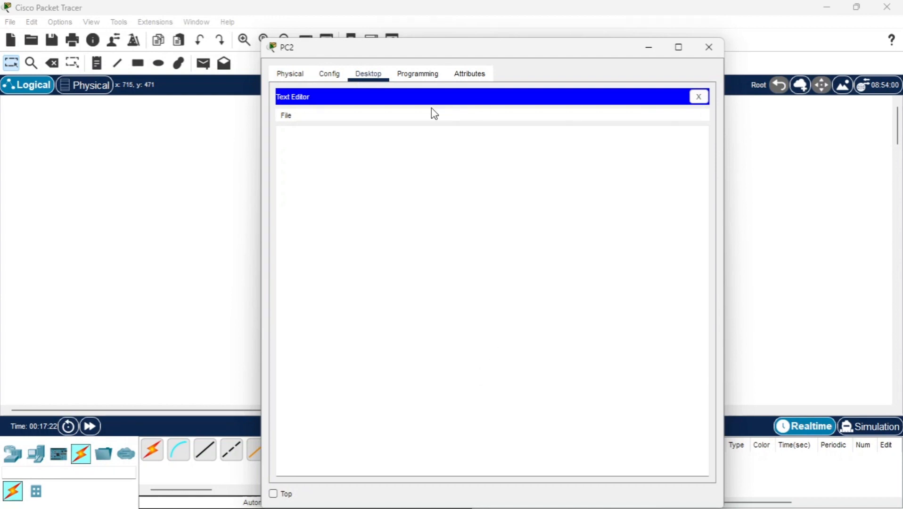
click(287, 115)
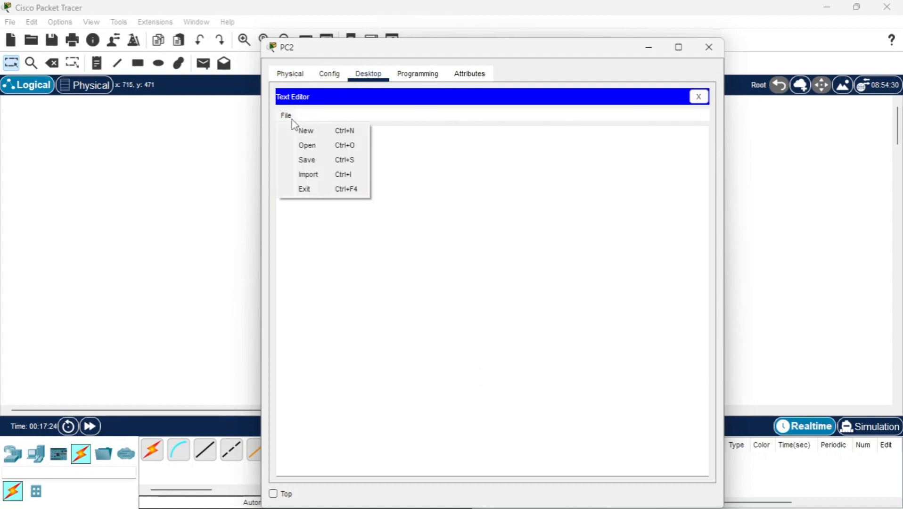
click(308, 145)
click(428, 249)
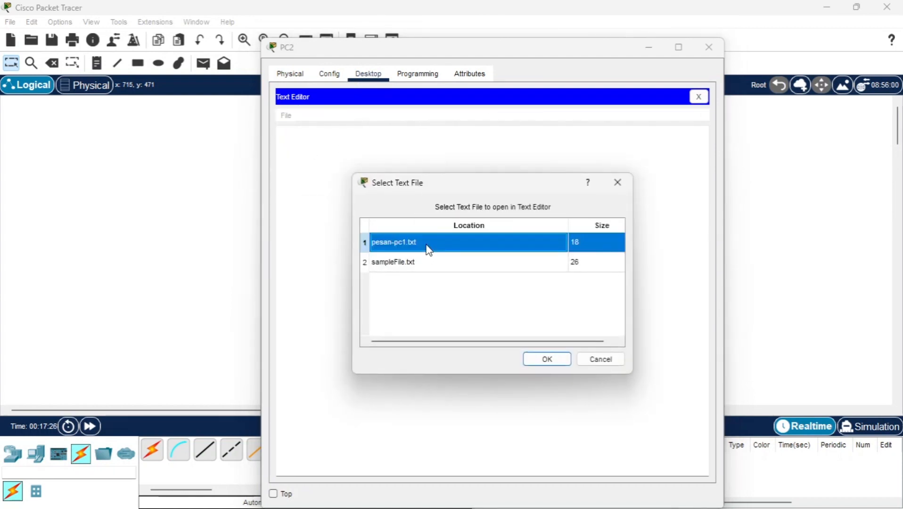
click(550, 361)
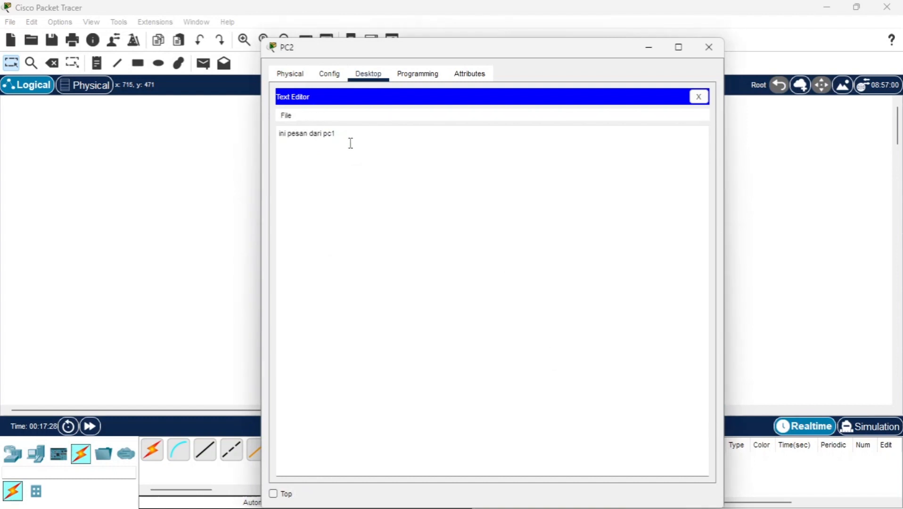
drag(336, 141, 268, 141)
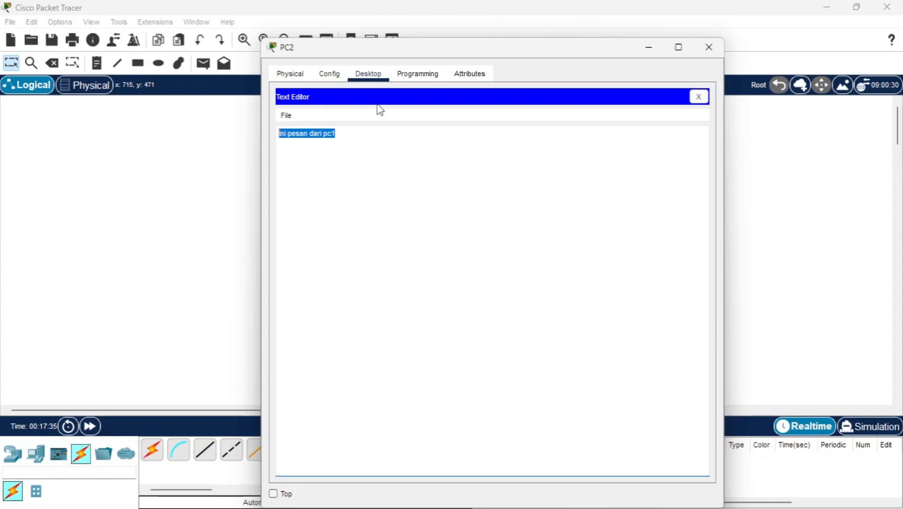
click(710, 47)
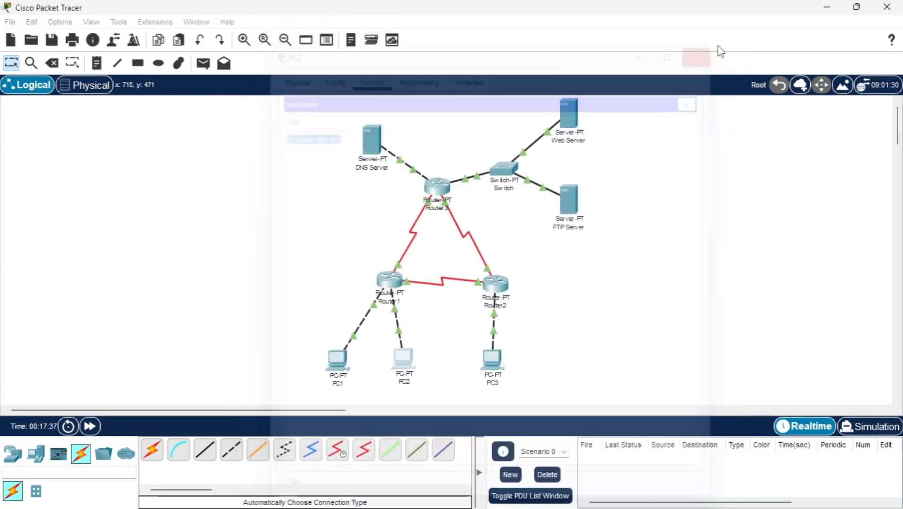